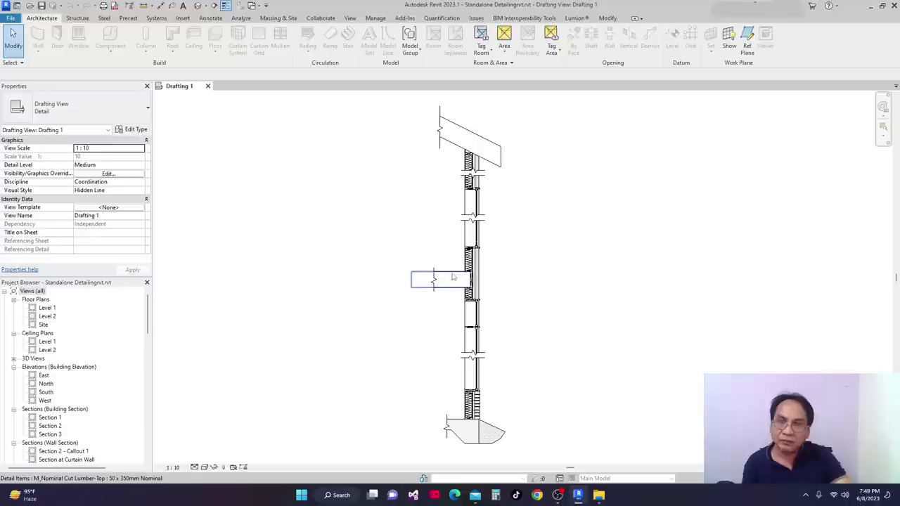
click(453, 278)
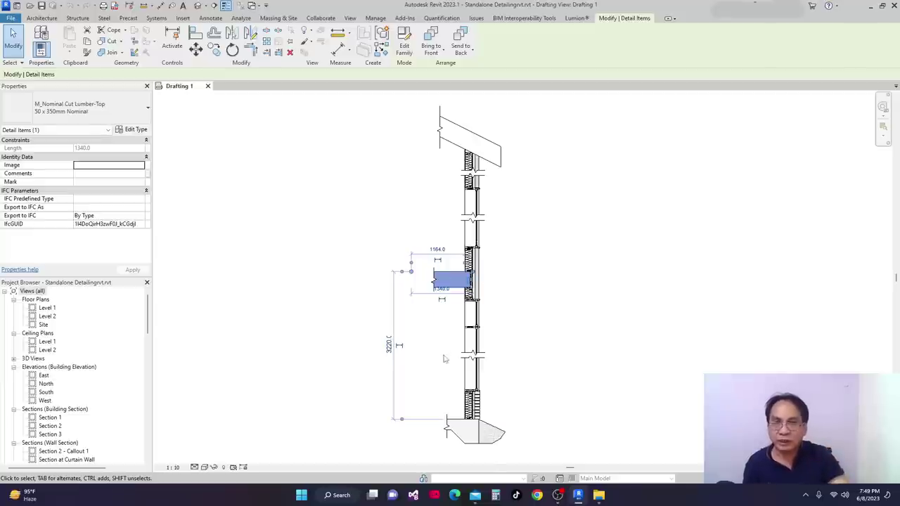
scroll(559, 211, up, 1)
click(504, 289)
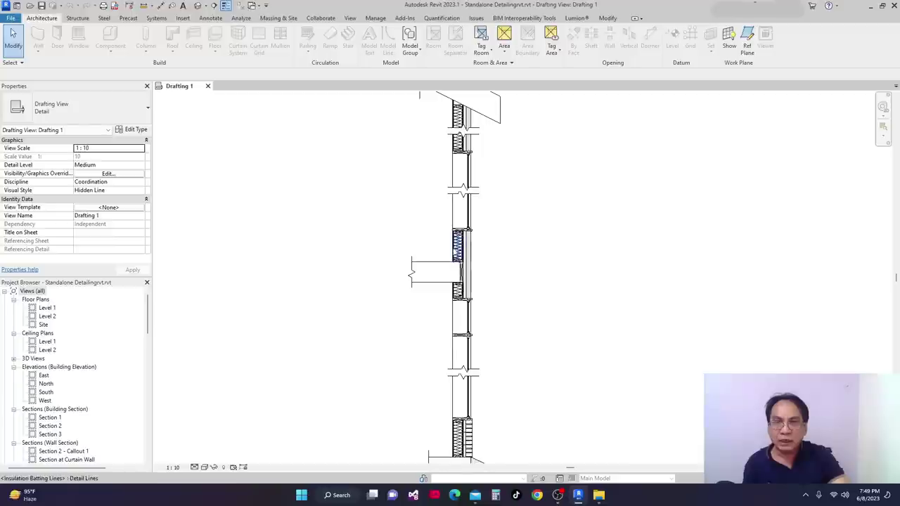
click(429, 270)
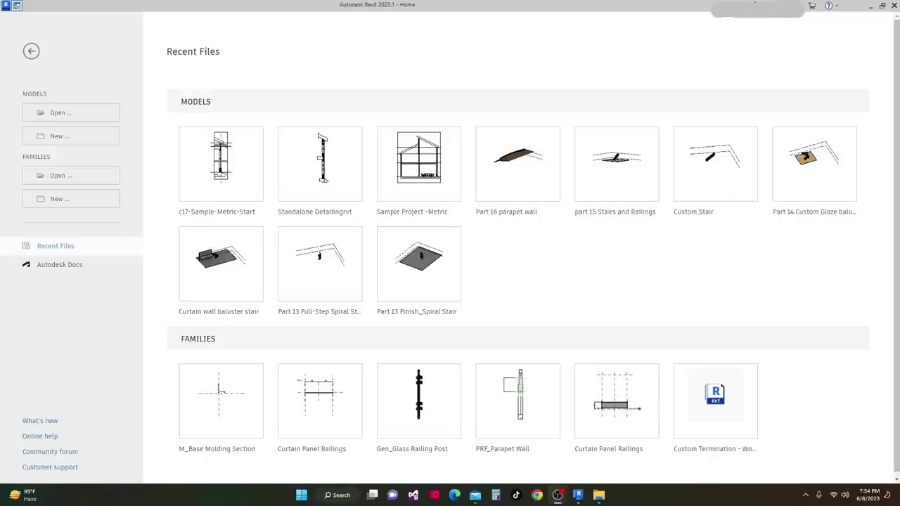
Open the c17-Sample-Metric-Start project and create a drafting view named Standalone Drafting Detail.
click(220, 215)
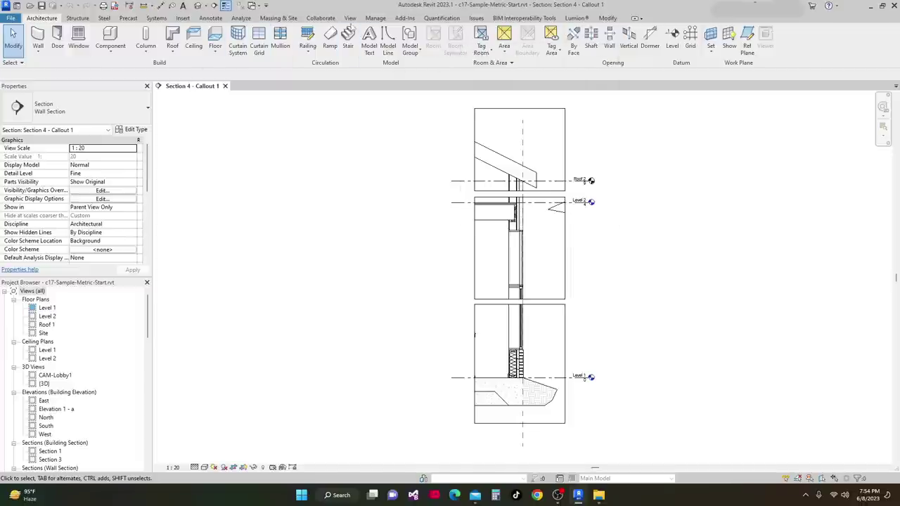
click(350, 18)
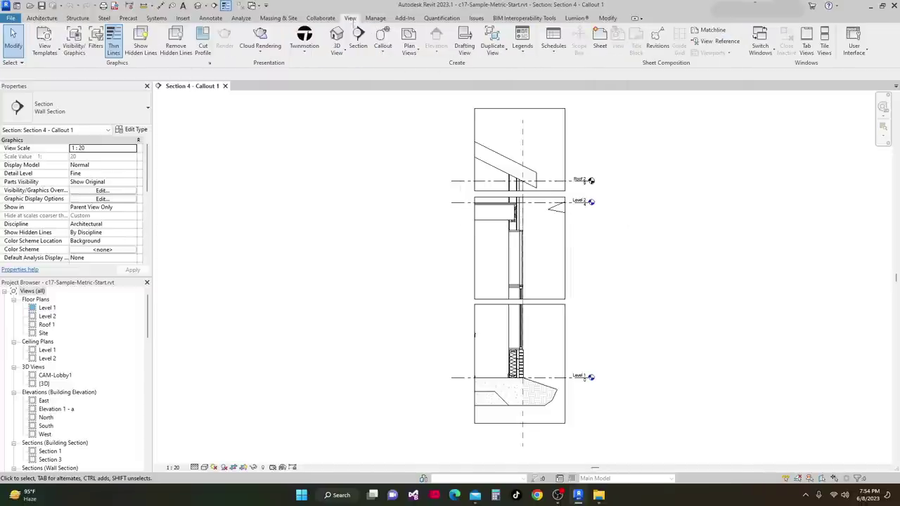
click(462, 49)
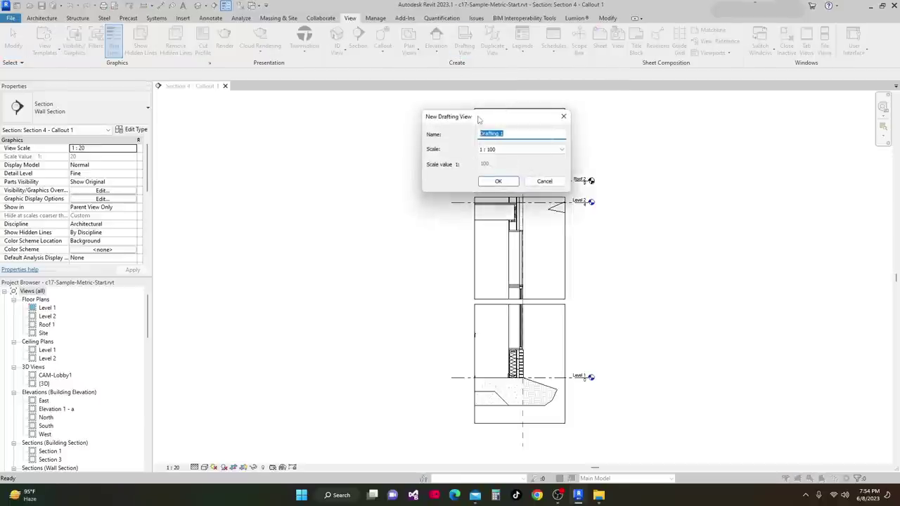
click(507, 133)
drag(507, 133, 432, 134)
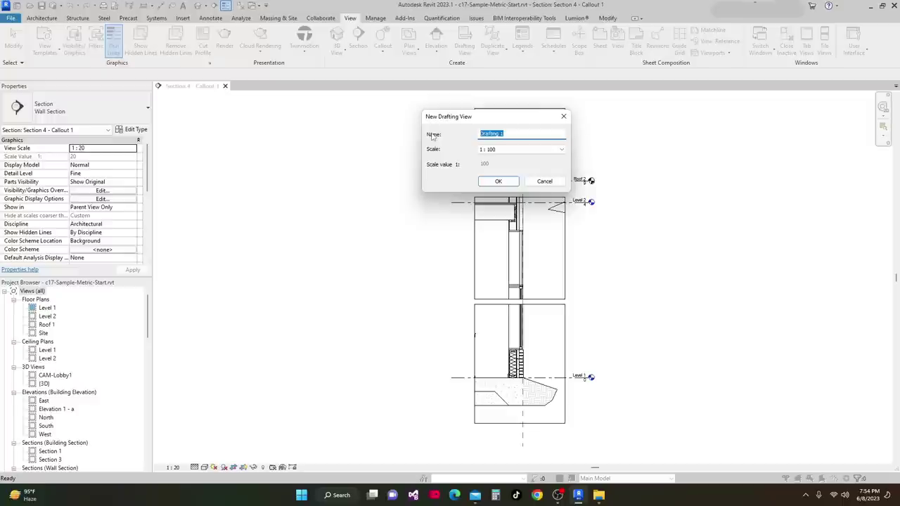
text(DRa)
key(BackSpace)
text(rafting Detail in)
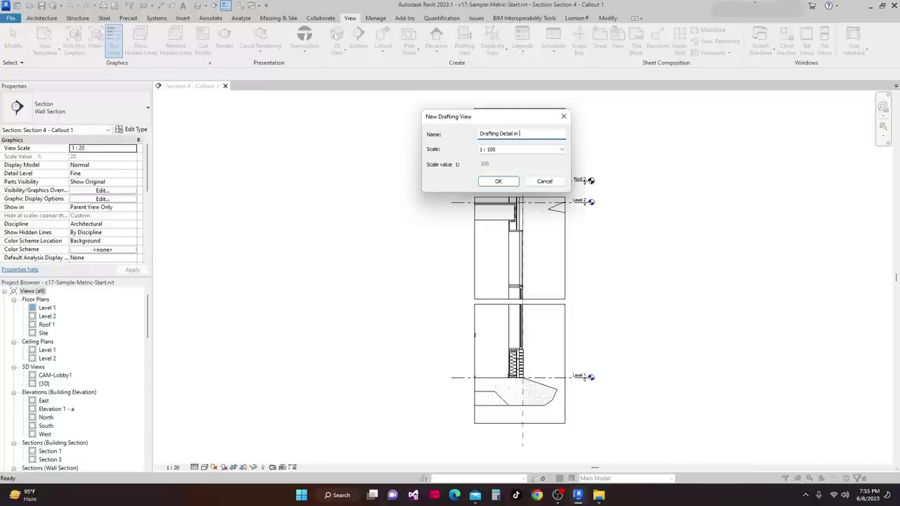
text(Sta)
key(BackSpace)
key(BackSpace)
key(BackSpace)
key(BackSpace)
click(481, 134)
text(Standtar)
key(BackSpace)
key(BackSpace)
key(BackSpace)
text(alone)
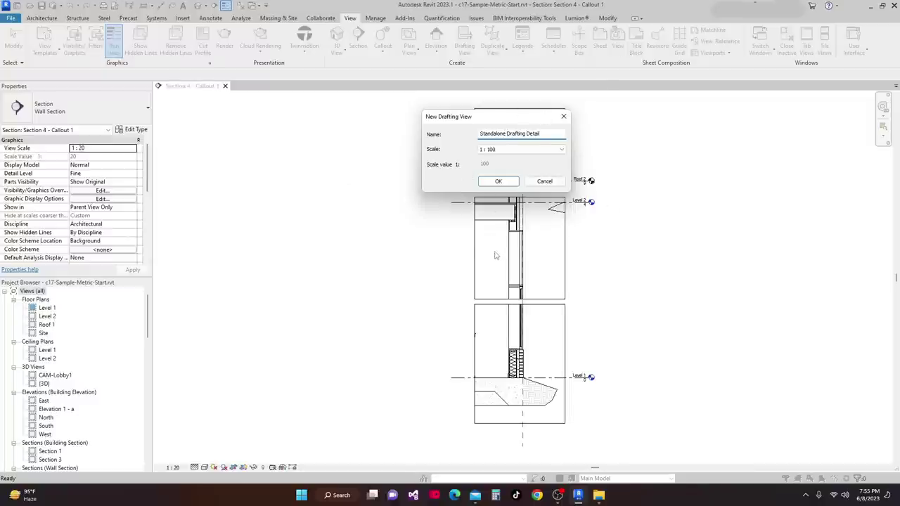
click(499, 181)
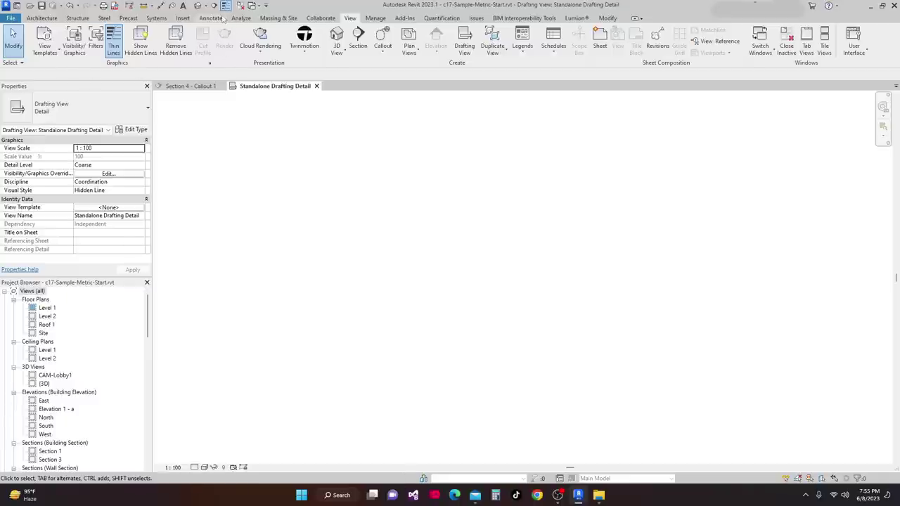
Start placing a detail component and browse for a family to load in the English US library's Detail Items folder.
click(211, 18)
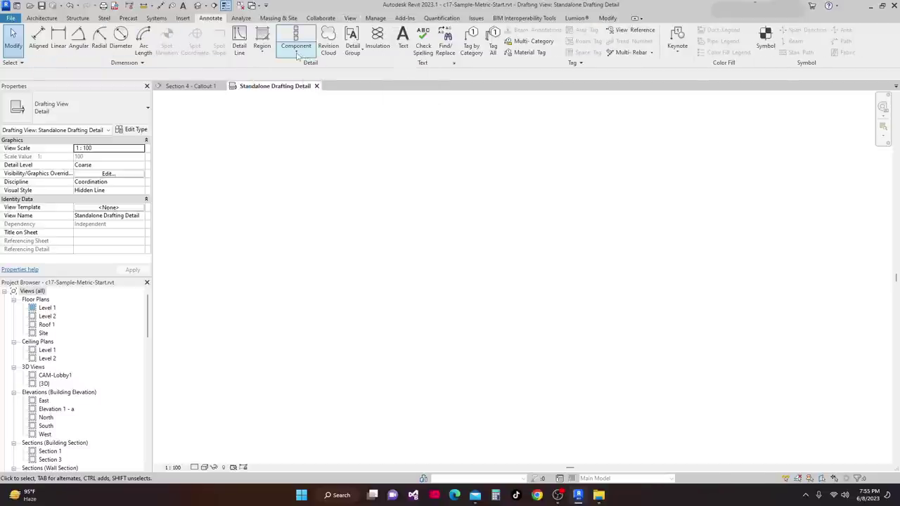
click(297, 54)
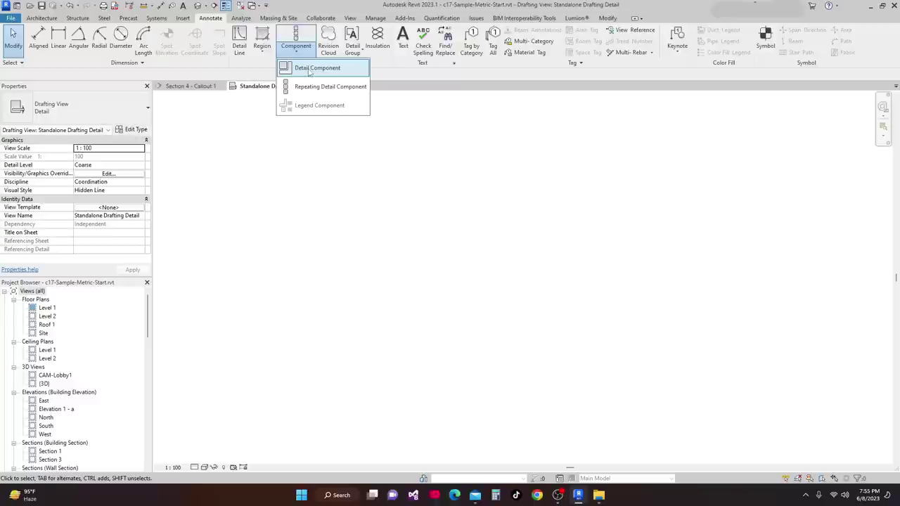
click(310, 69)
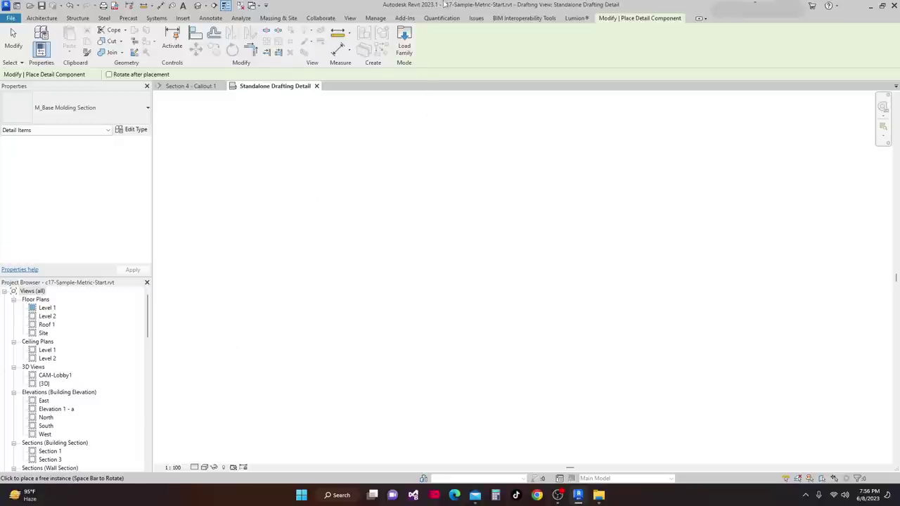
click(406, 46)
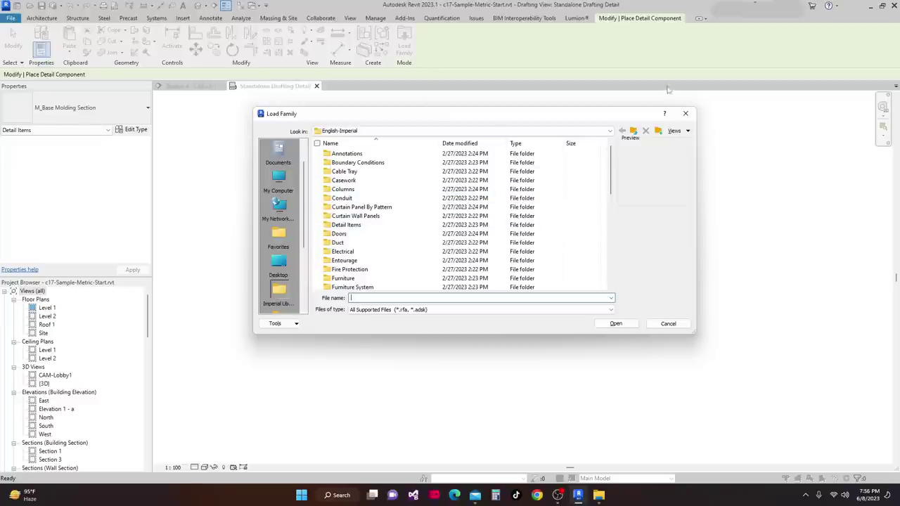
click(634, 132)
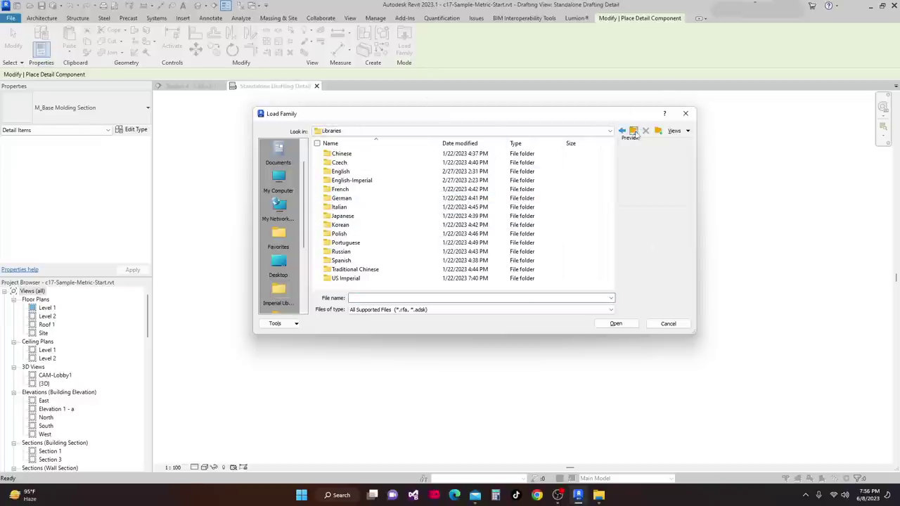
double_click(338, 172)
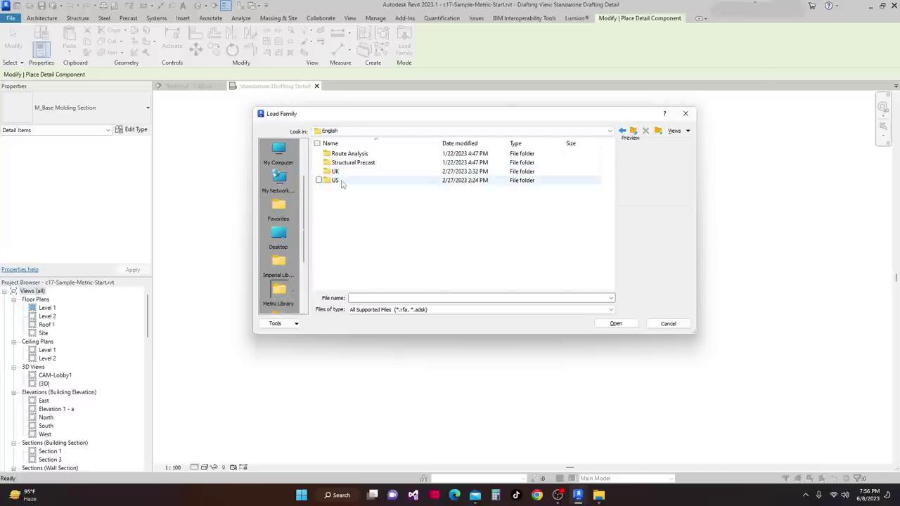
double_click(336, 181)
scroll(420, 224, down, 2)
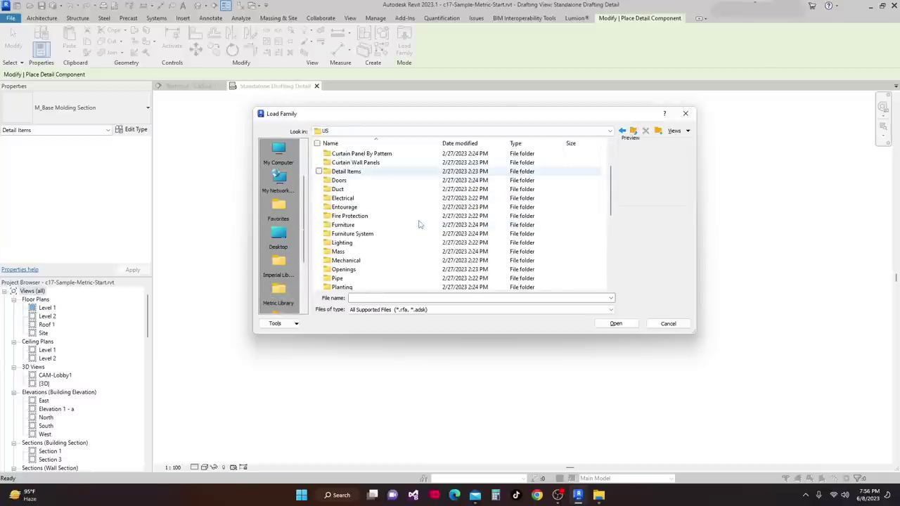
scroll(415, 179, down, 1)
scroll(414, 182, up, 1)
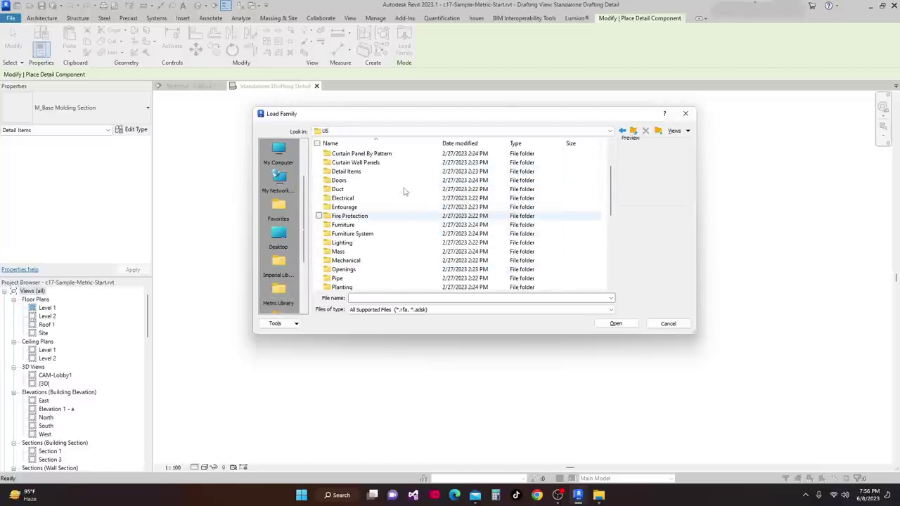
click(359, 175)
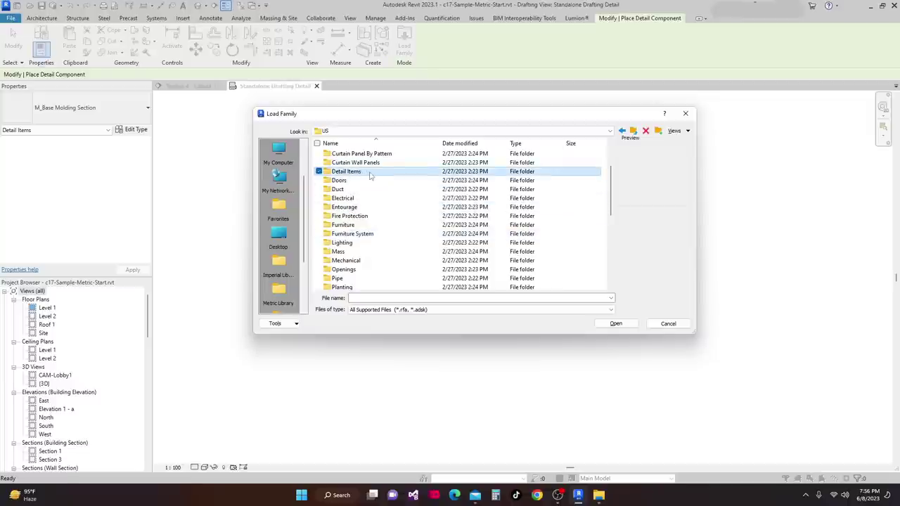
double_click(371, 175)
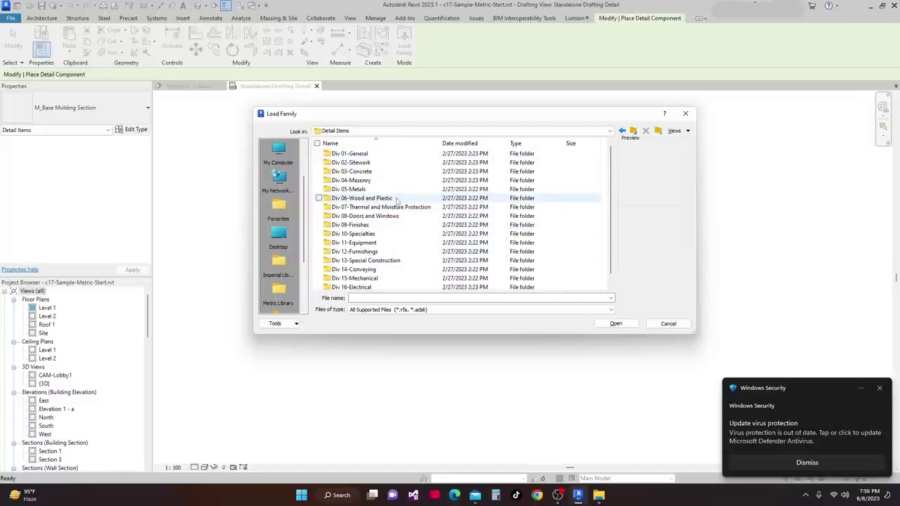
Open M_Nominal Cut Lumber-Top.rfa from Div 06-Wood and Plastic, 06100-Rough Carpentry, 06110-Wood Framing.
click(396, 200)
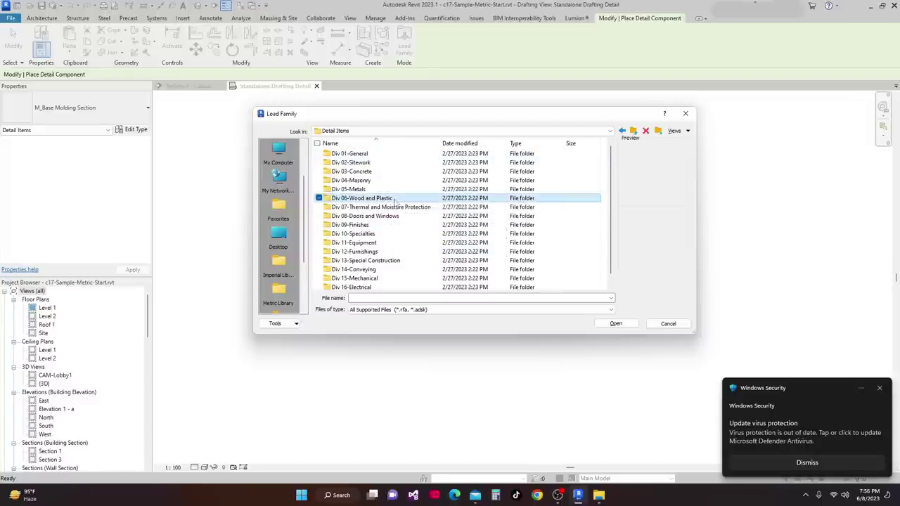
double_click(395, 200)
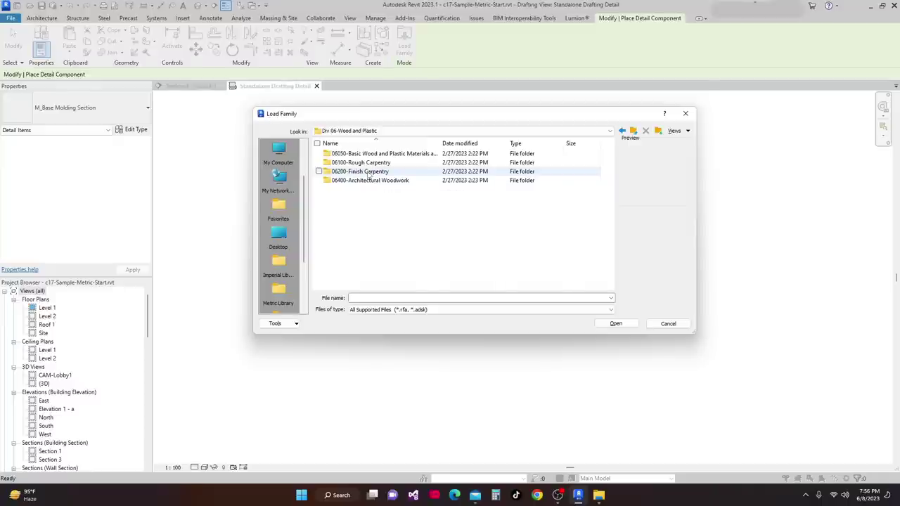
click(369, 175)
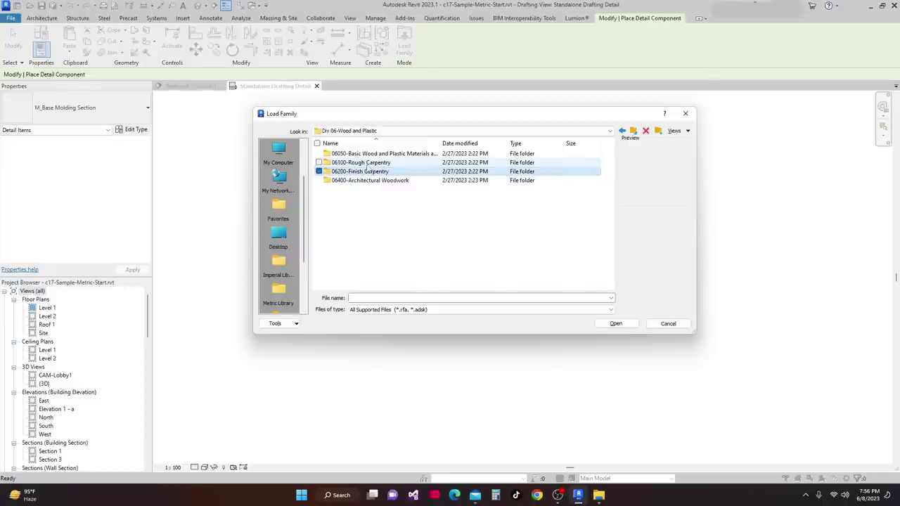
double_click(362, 162)
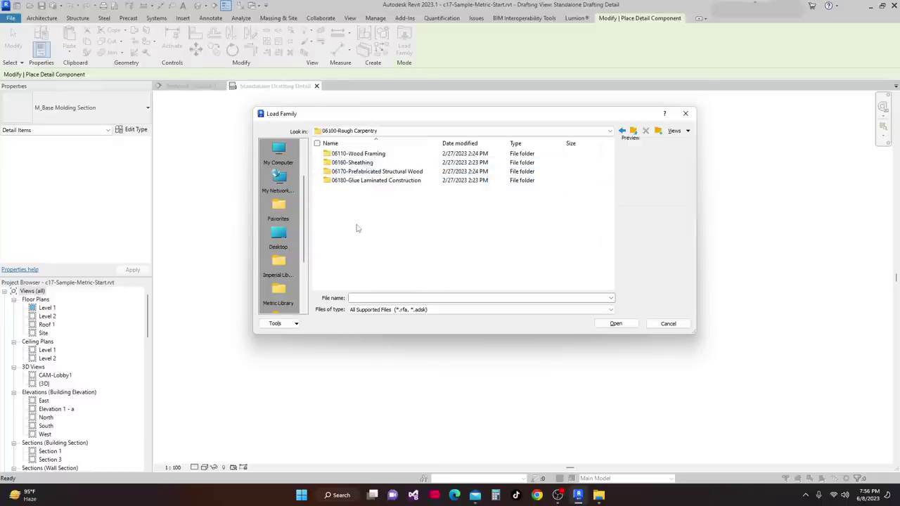
double_click(363, 154)
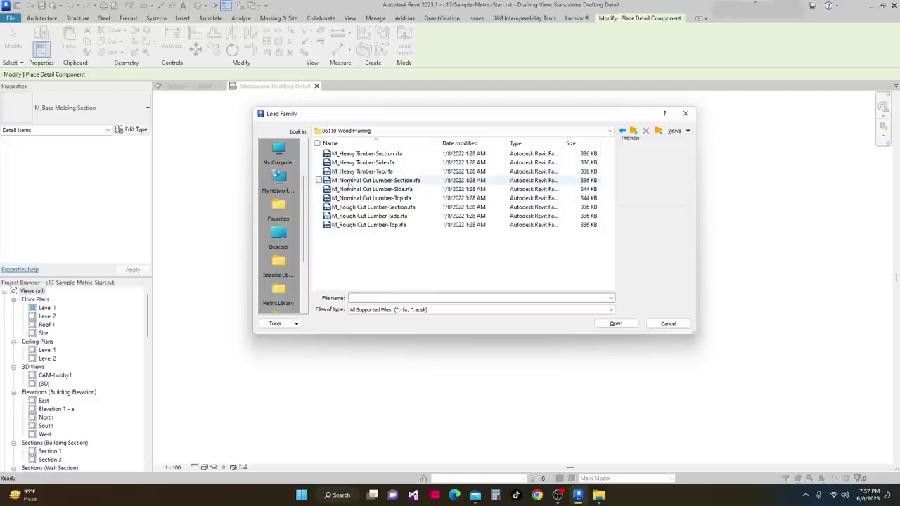
click(362, 199)
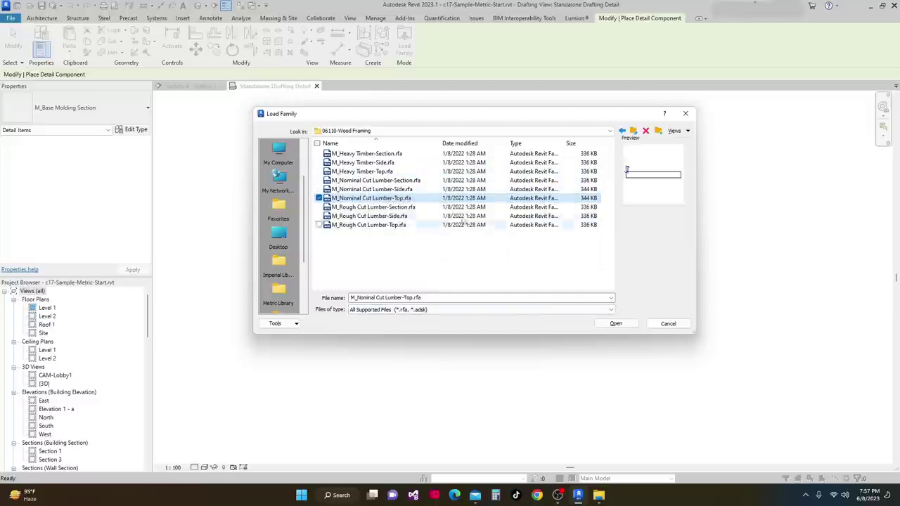
click(616, 324)
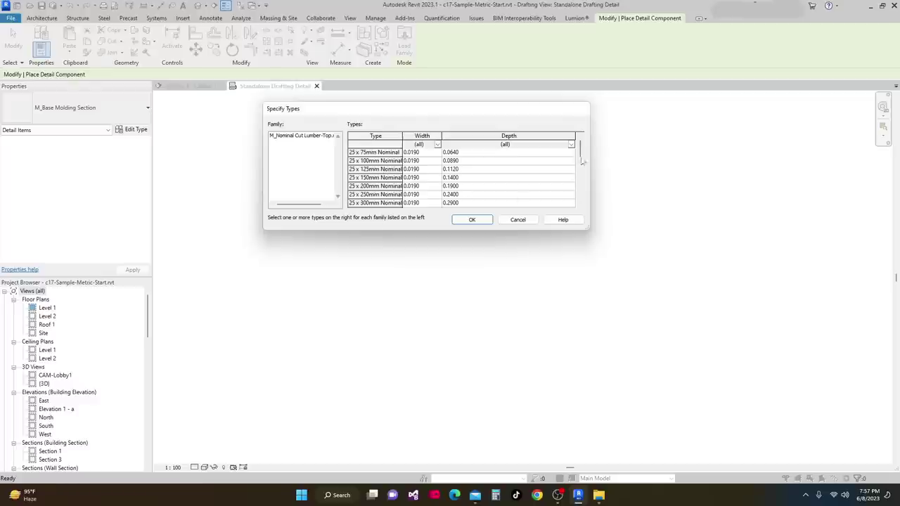
Load the 50 x 150, 50 x 250, 50 x 300 and 50 x 350mm Nominal types of the M_Nominal Cut Lumber-Top family.
drag(581, 152, 580, 161)
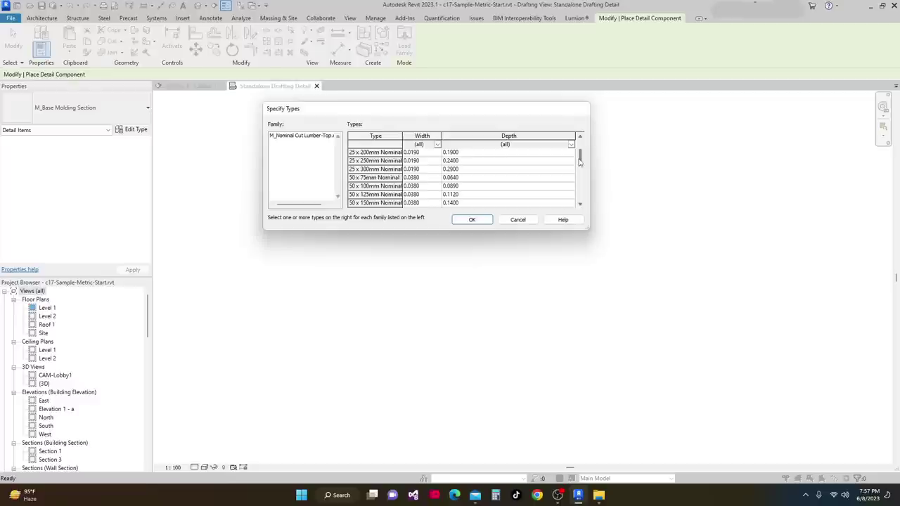
drag(580, 161, 580, 166)
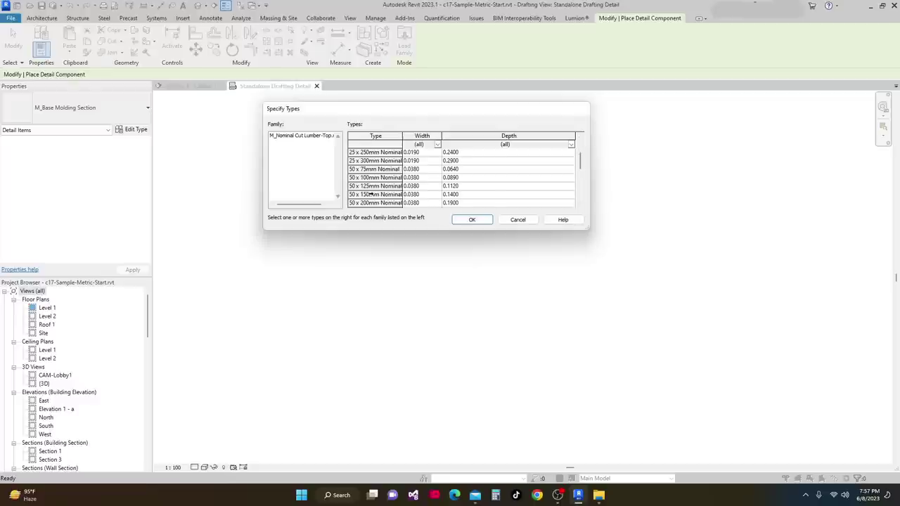
click(453, 194)
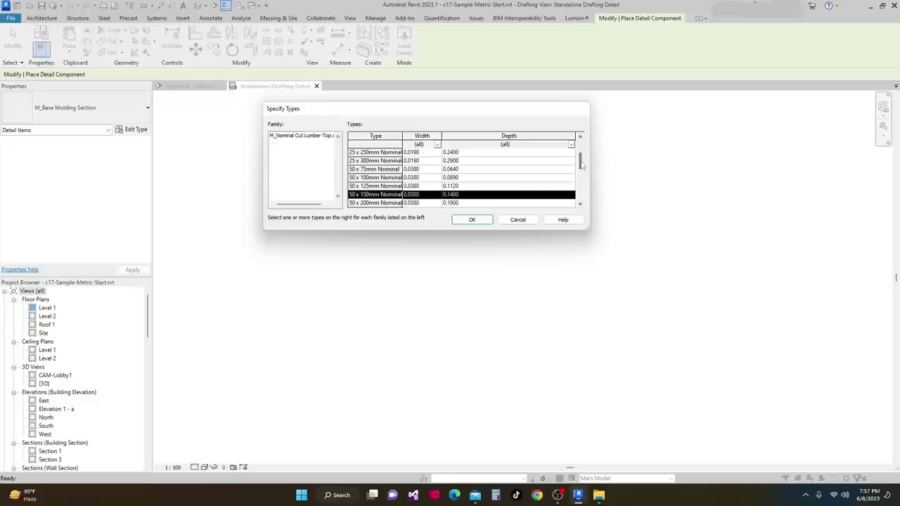
drag(582, 165, 582, 173)
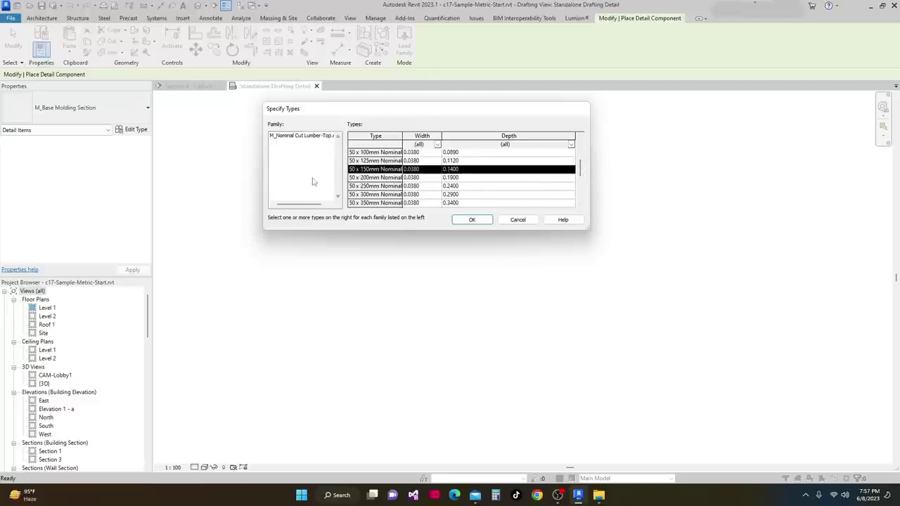
ctrl+click(362, 186)
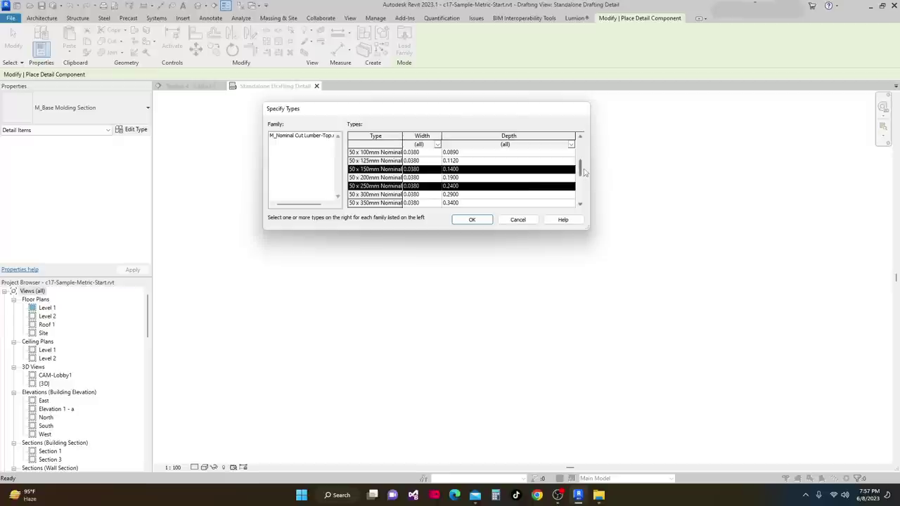
drag(581, 171, 580, 176)
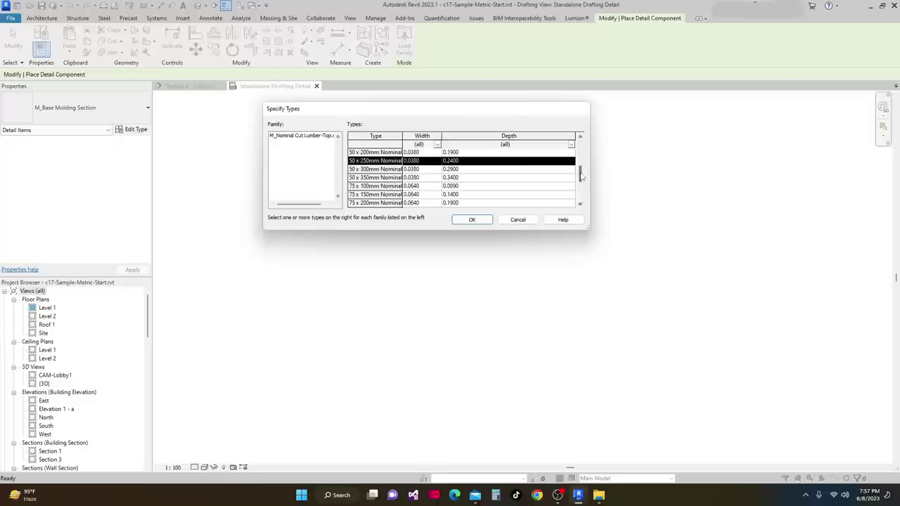
ctrl+click(359, 168)
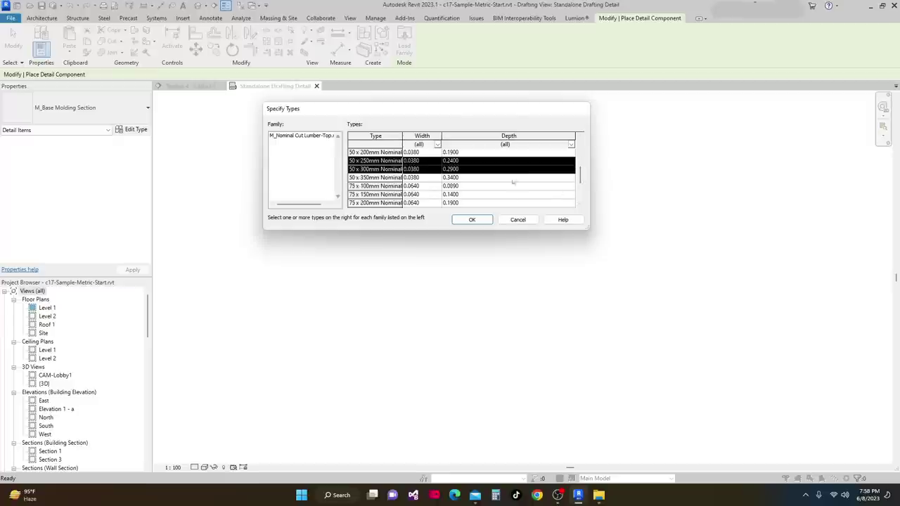
ctrl+click(359, 178)
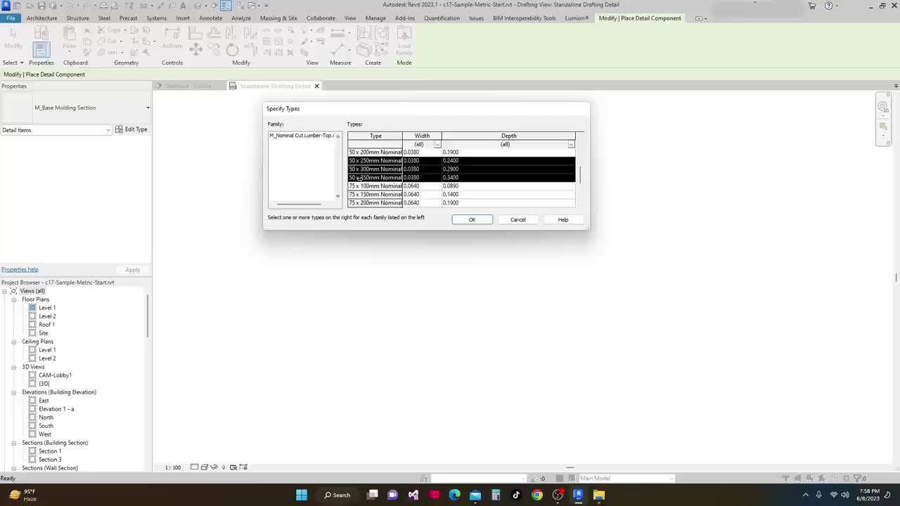
click(472, 221)
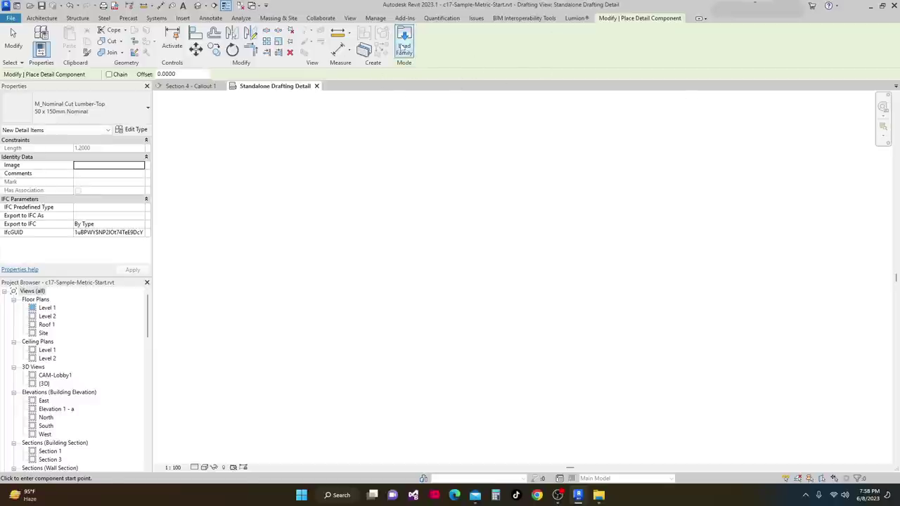
Open M_Nominal Cut Lumber-Section.rfa from the 06110-Wood Framing folder for loading.
click(404, 47)
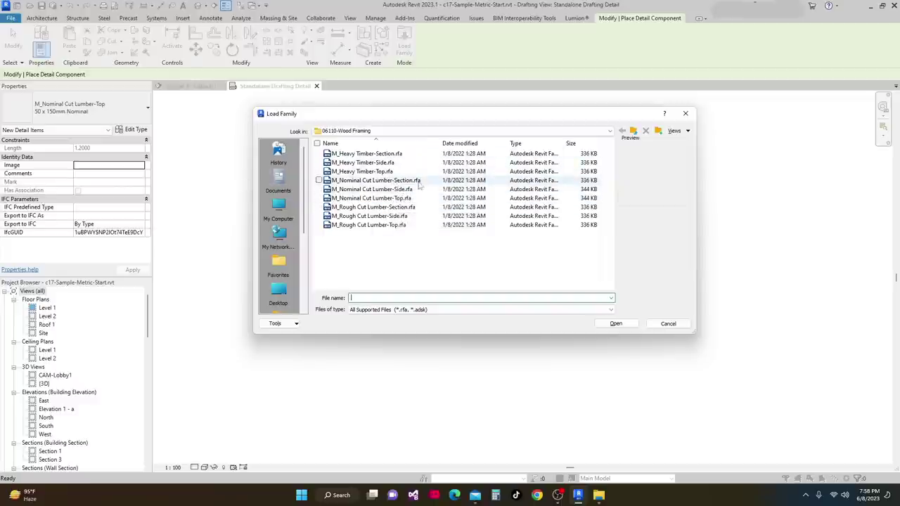
click(383, 181)
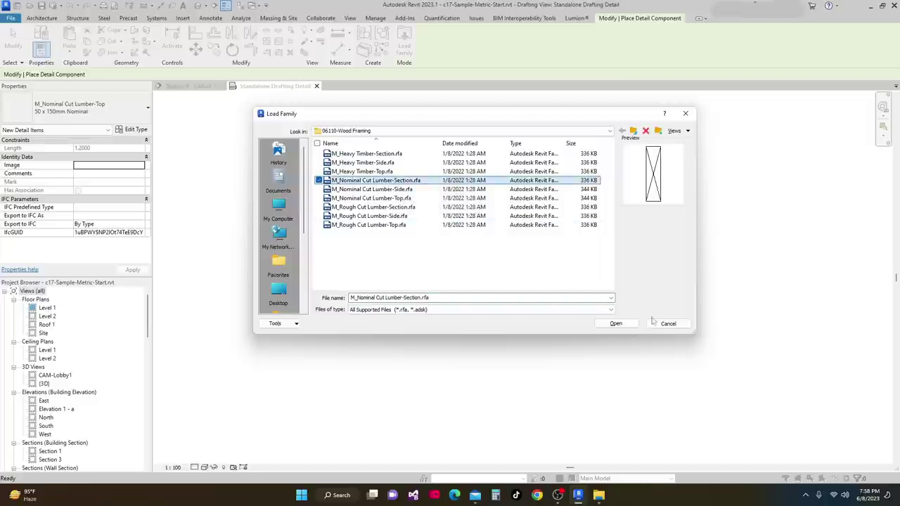
click(629, 325)
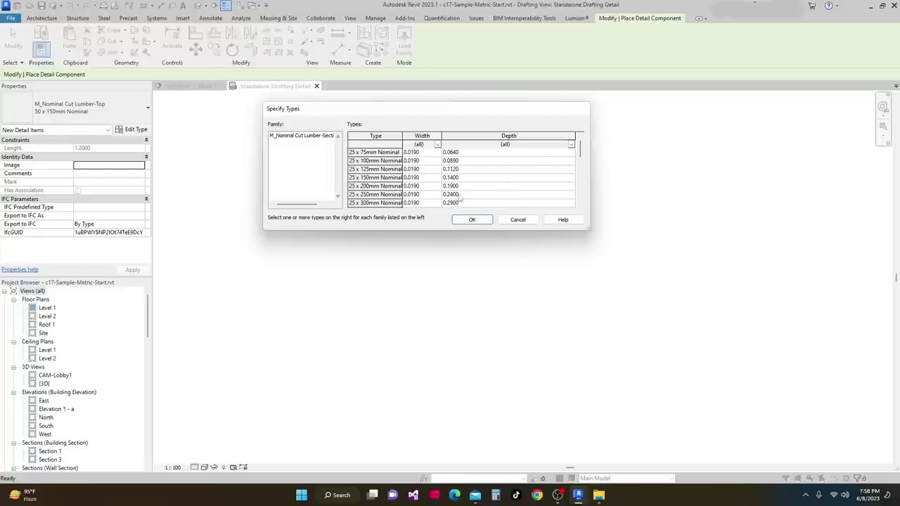
Select the 25 x 150, 25 x 250 and 25 x 300mm Nominal types of the lumber section family.
click(379, 178)
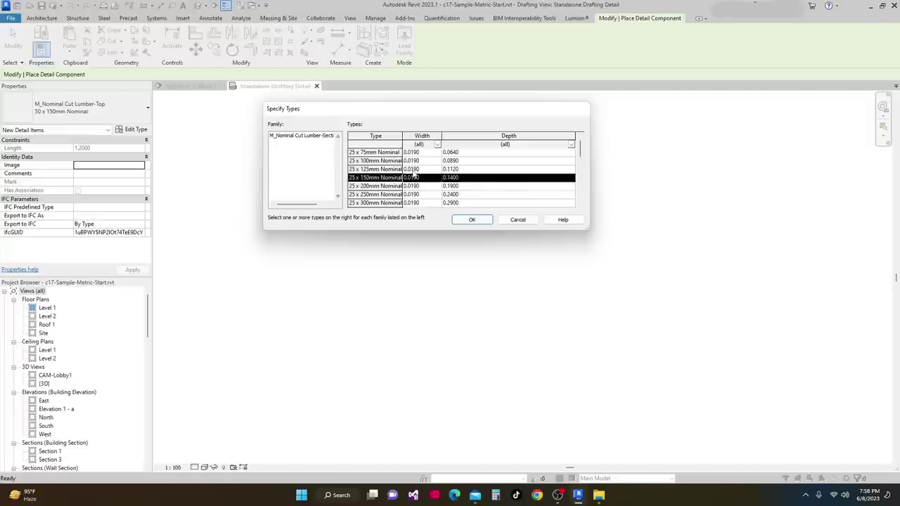
ctrl+click(360, 194)
drag(581, 151, 583, 161)
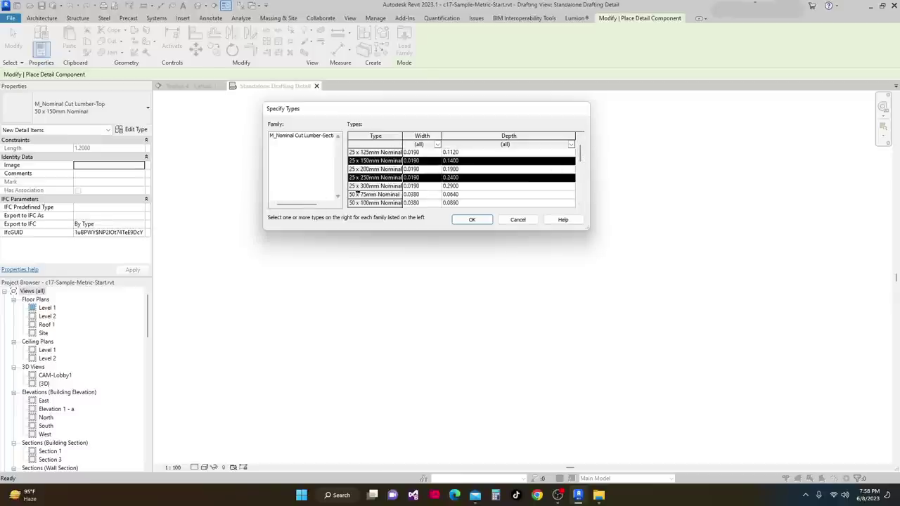
ctrl+click(360, 186)
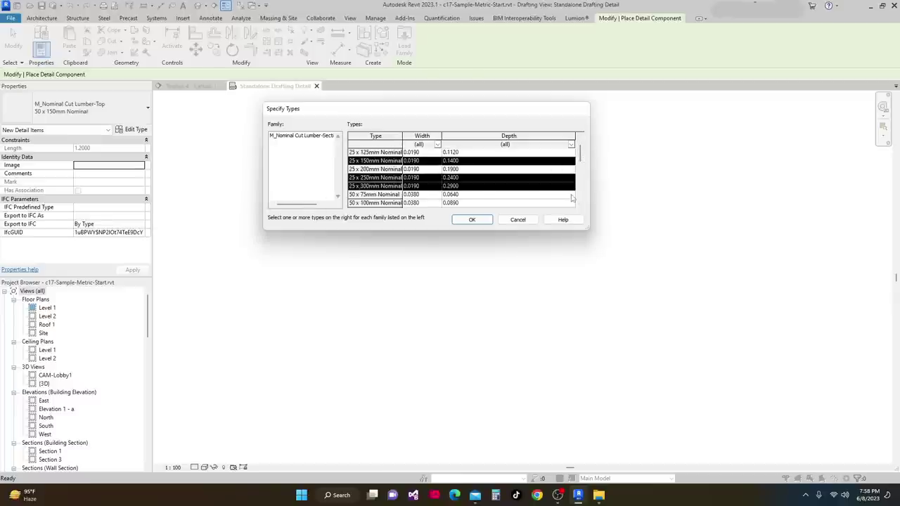
scroll(418, 186, down, 1)
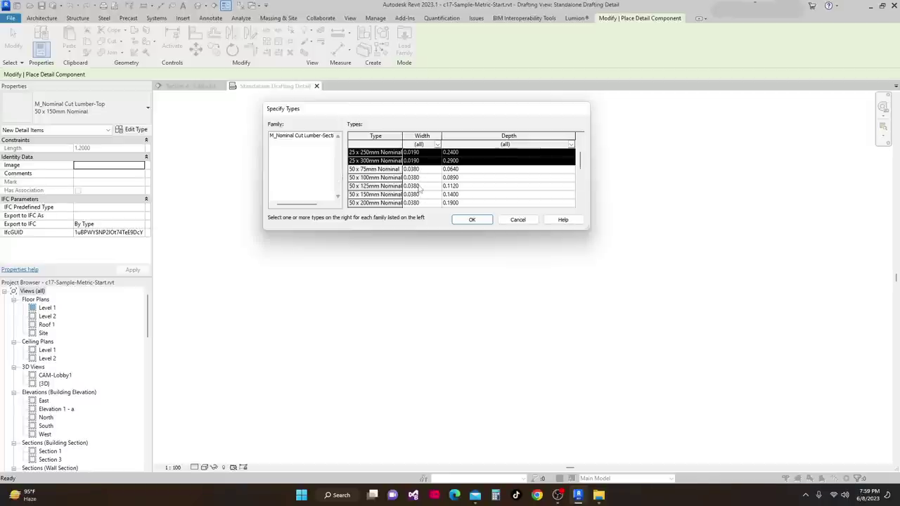
drag(581, 160, 584, 168)
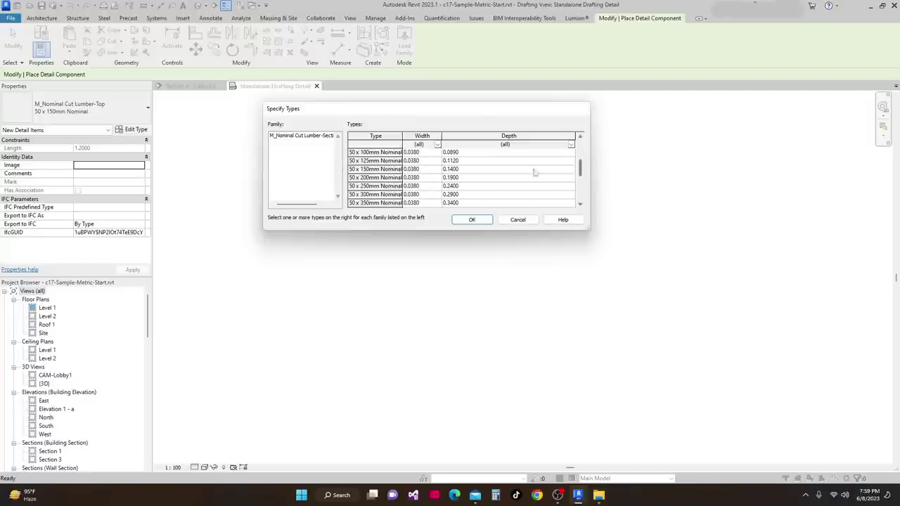
Add the 50 x 150, 50 x 250, 50 x 300 and 50 x 350mm Nominal types, load the family, and leave component placement.
ctrl+click(358, 169)
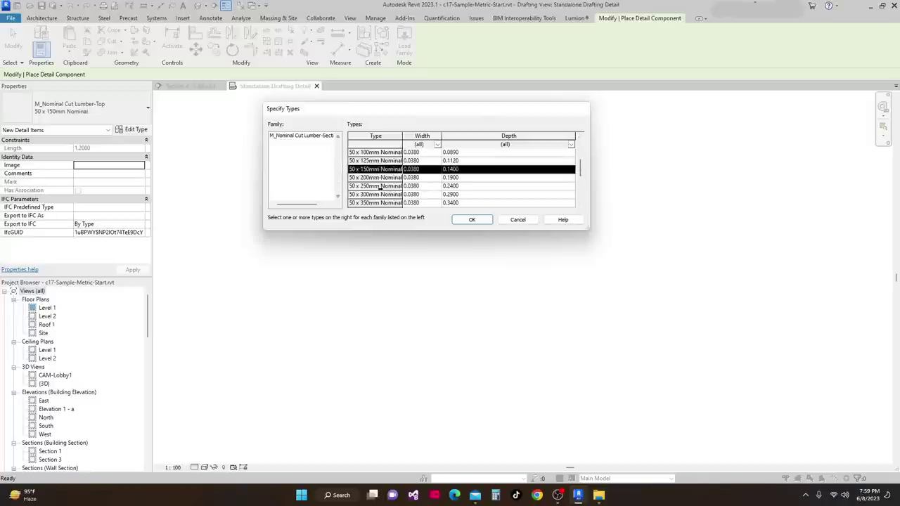
ctrl+click(378, 186)
ctrl+click(365, 195)
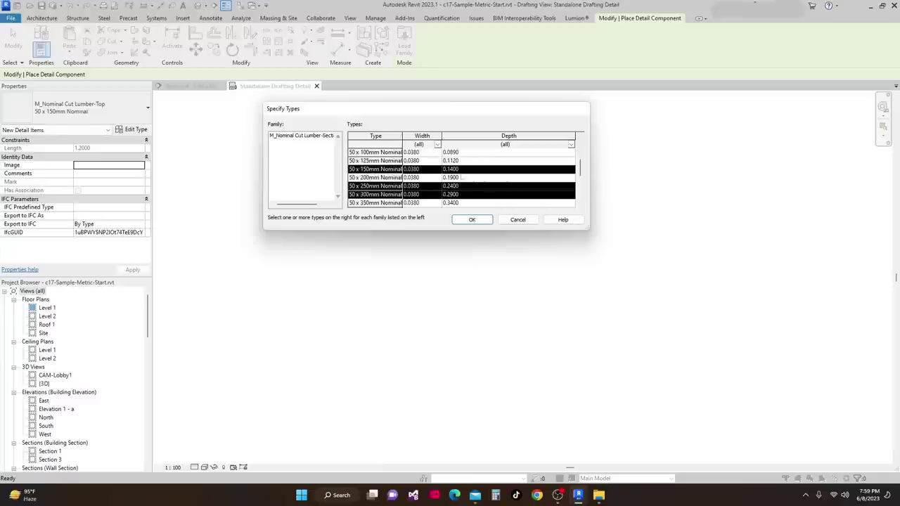
scroll(522, 191, down, 3)
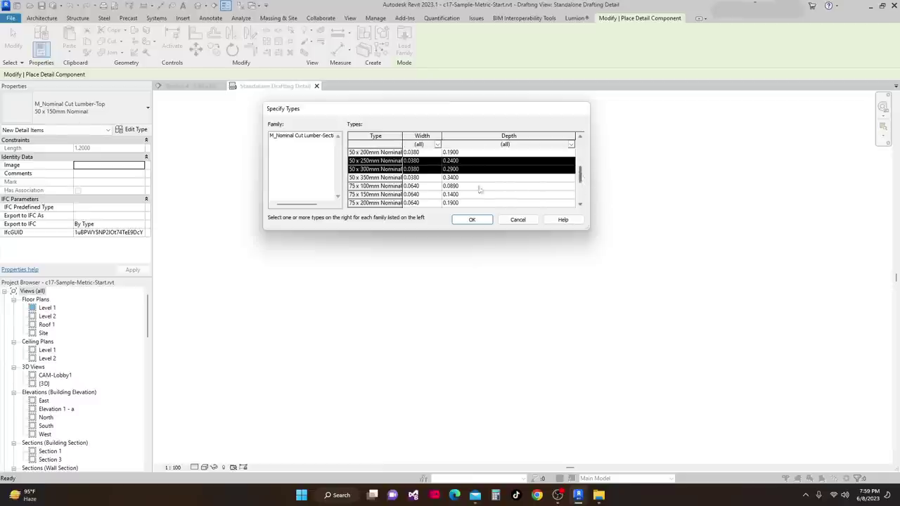
ctrl+click(366, 178)
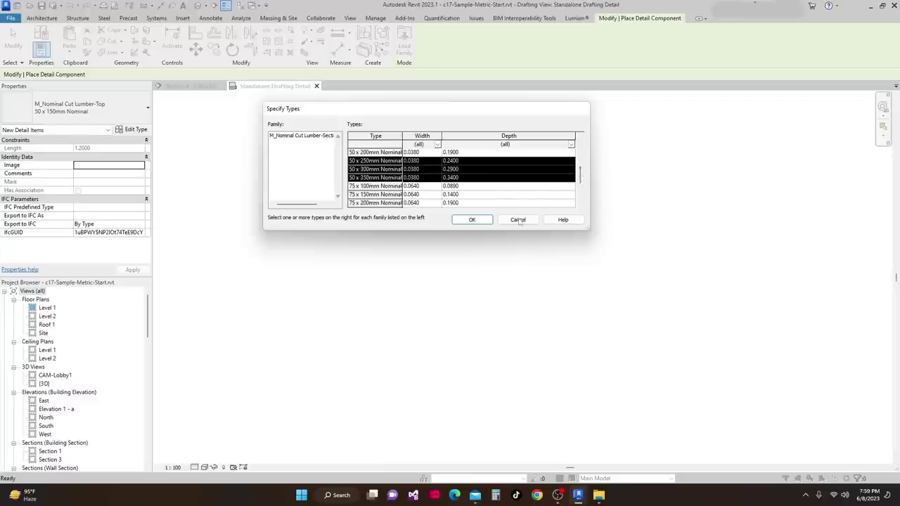
click(472, 221)
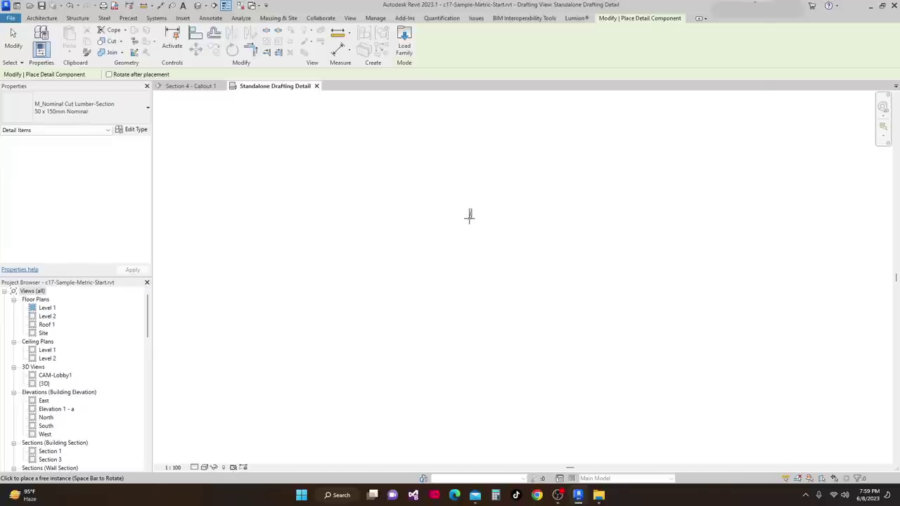
key(Escape)
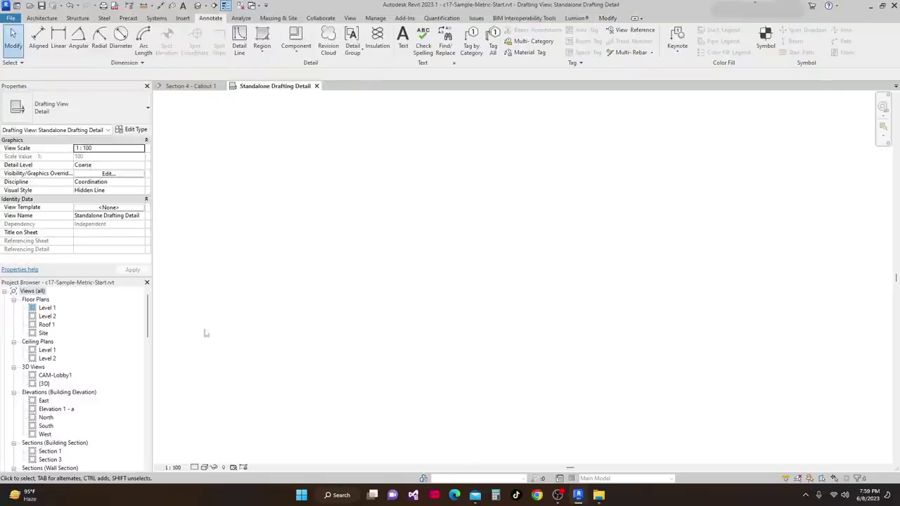
Open the Level 1 floor plan and go to the Section 4 view from its section marker below the Manager room.
click(194, 88)
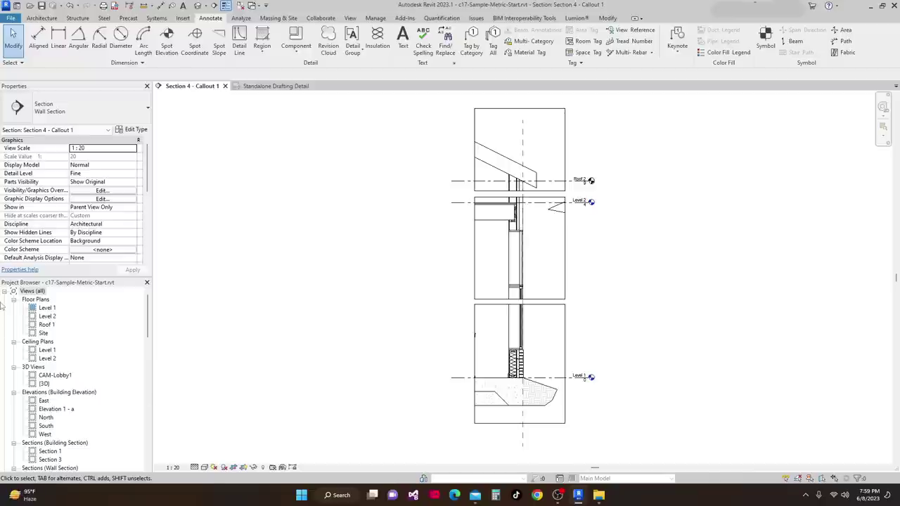
scroll(50, 321, down, 2)
scroll(51, 321, up, 2)
click(46, 308)
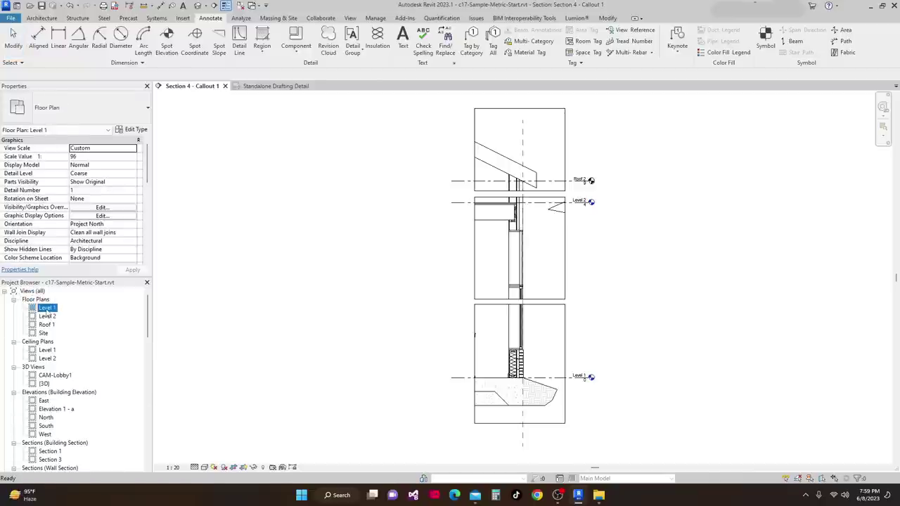
double_click(46, 308)
middle_drag(594, 308, 545, 268)
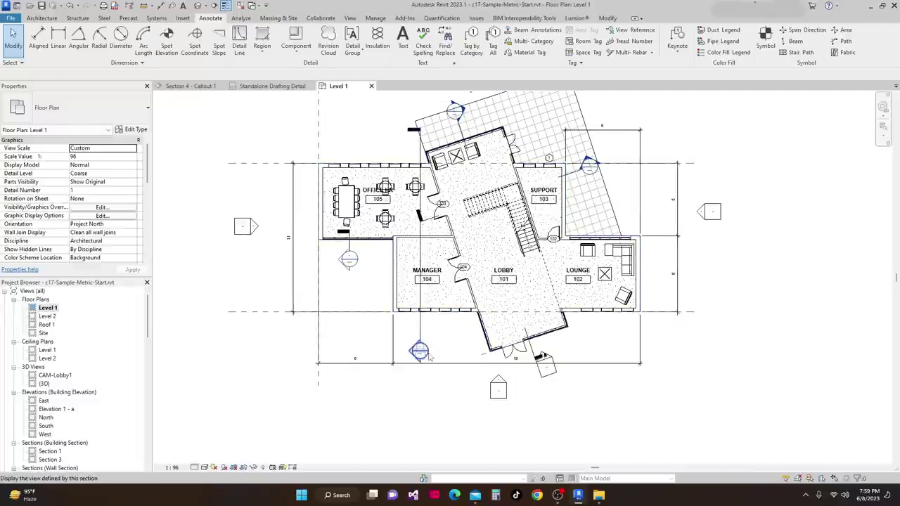
double_click(419, 350)
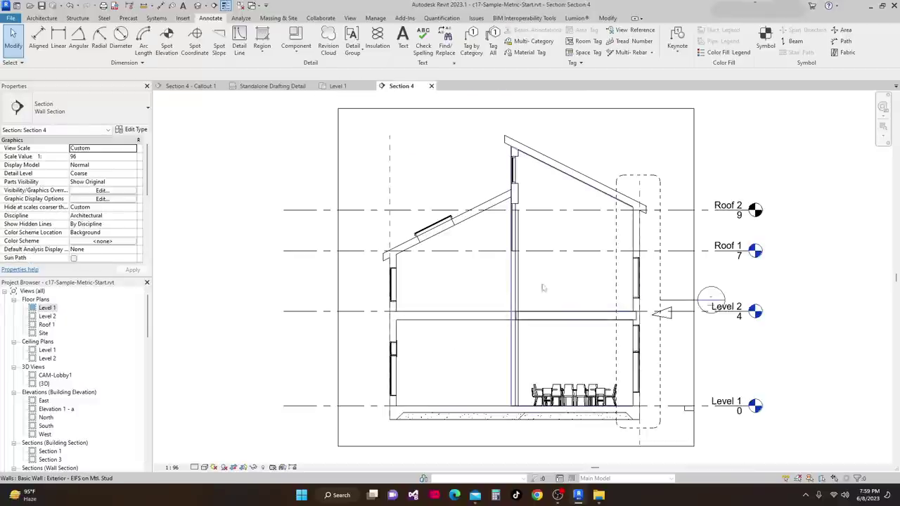
Draw a horizontal thin detail line in Section 4 along Level 1, from just inside the exterior wall outward past the level head.
middle_drag(578, 279, 486, 225)
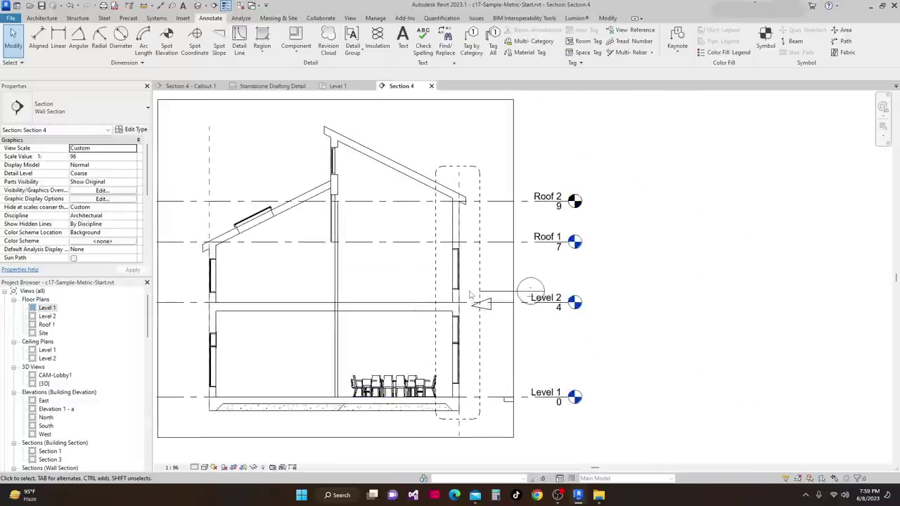
scroll(425, 323, up, 2)
scroll(475, 301, up, 1)
mouse_move(477, 304)
middle_down()
mouse_move(471, 280)
mouse_move(517, 348)
mouse_move(486, 303)
middle_up()
scroll(516, 347, down, 1)
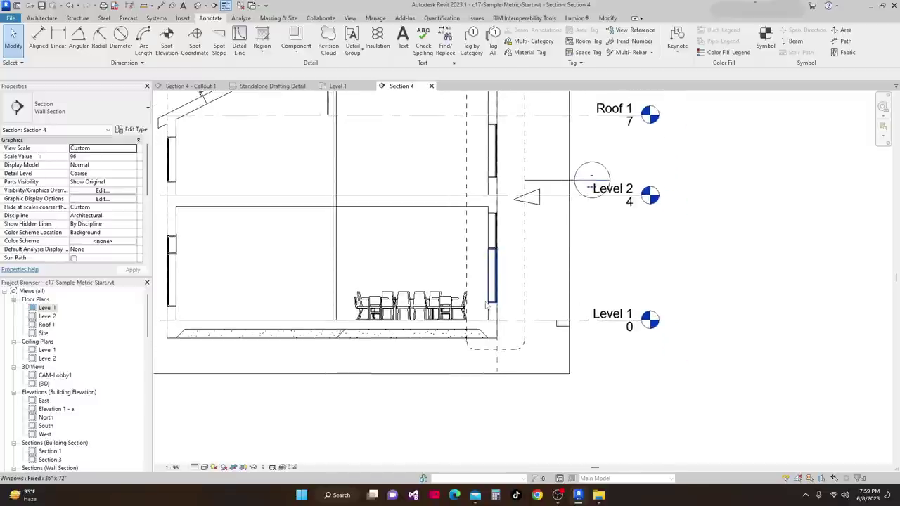
scroll(486, 305, down, 2)
scroll(531, 330, up, 3)
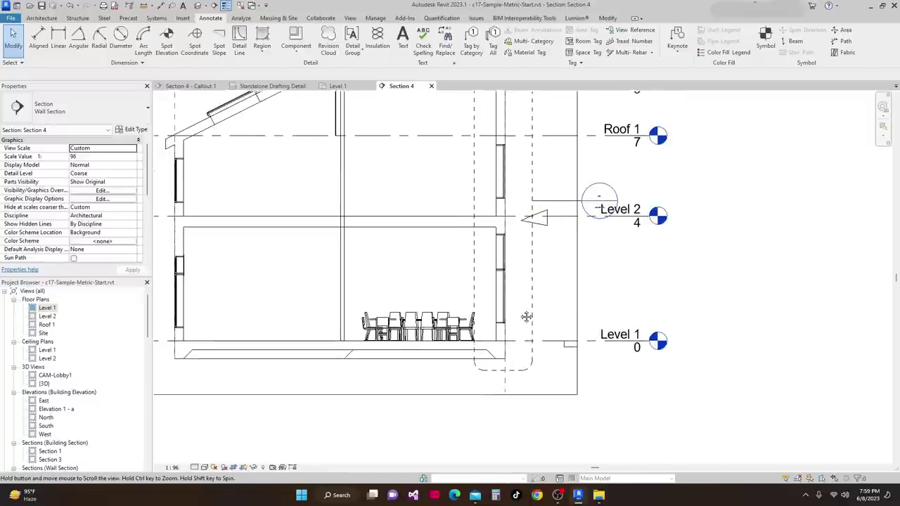
scroll(471, 343, up, 1)
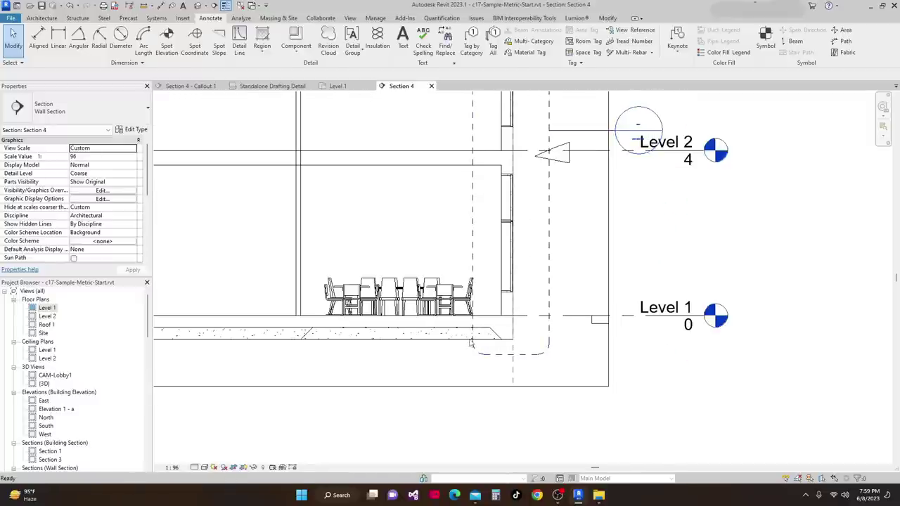
key(d)
key(l)
scroll(470, 339, up, 1)
click(483, 298)
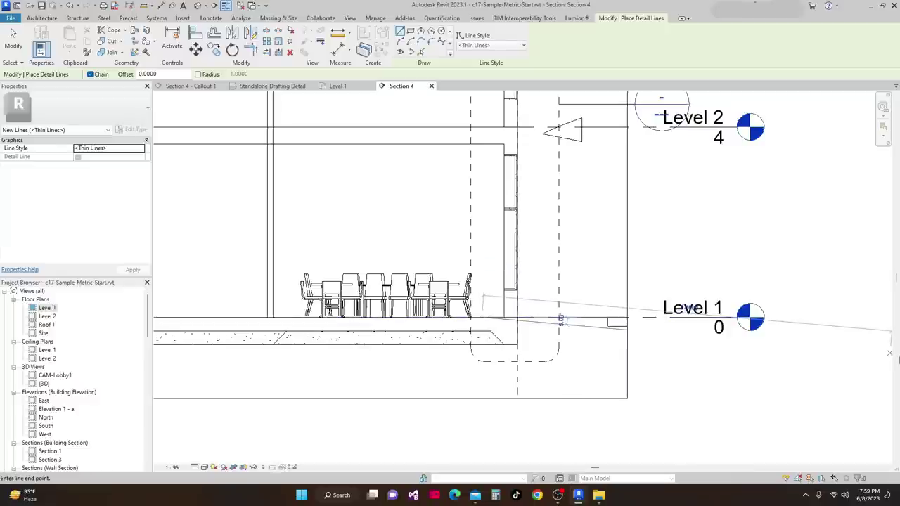
scroll(872, 325, down, 1)
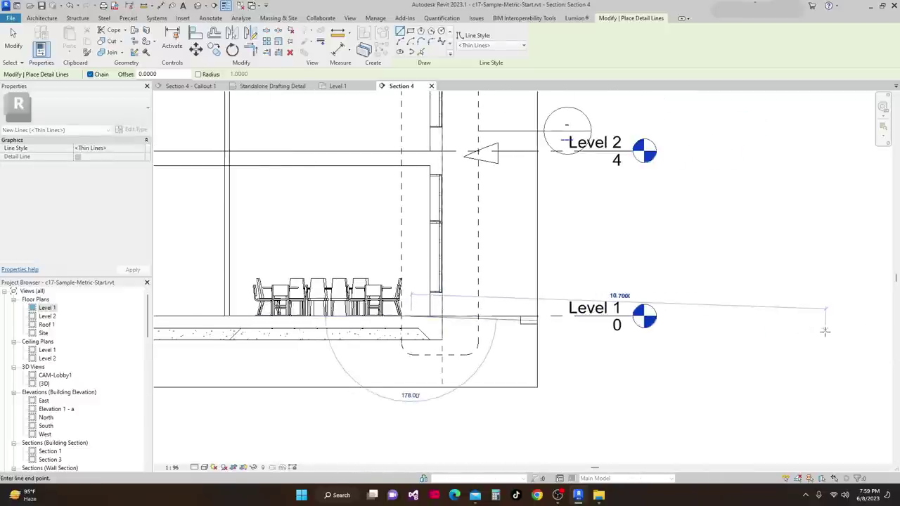
click(716, 318)
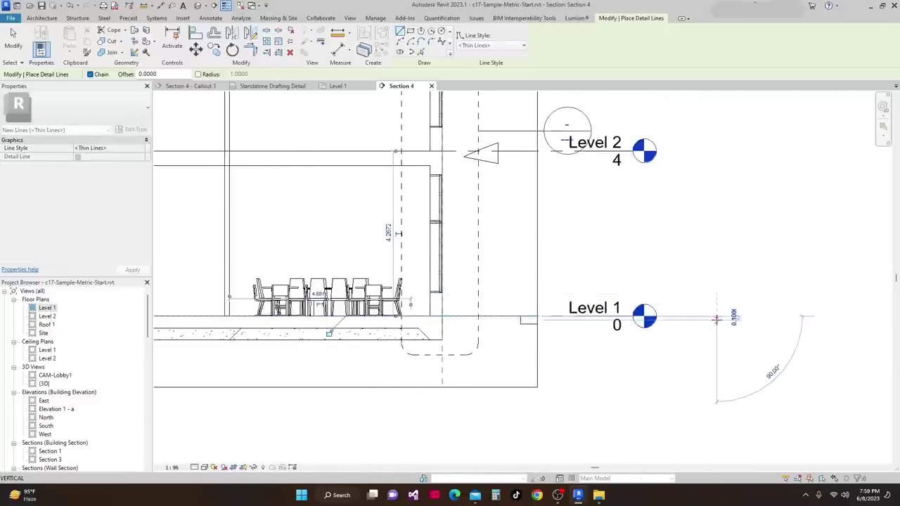
scroll(355, 291, up, 1)
key(Escape)
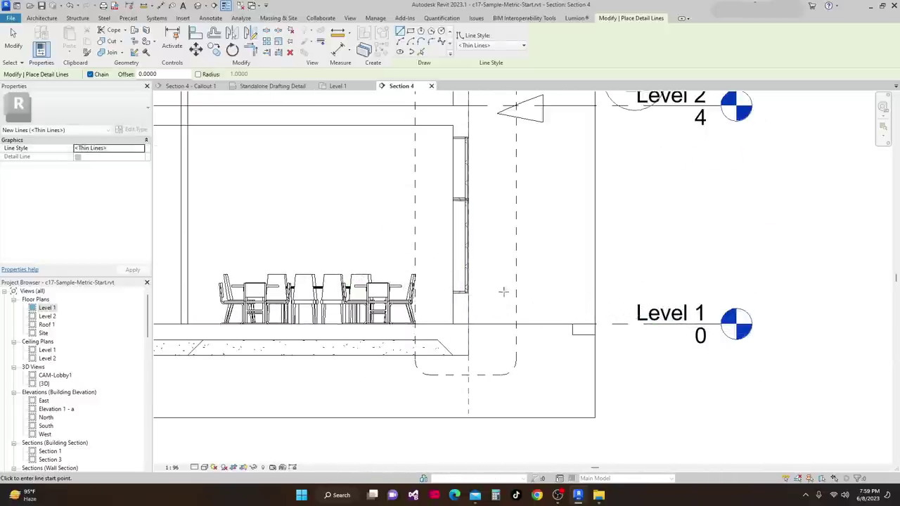
Draw a 2.6 m horizontal thin detail line in Section 4 from the Level 1 window sill outward, and leave the line command.
scroll(457, 331, down, 2)
scroll(457, 337, up, 3)
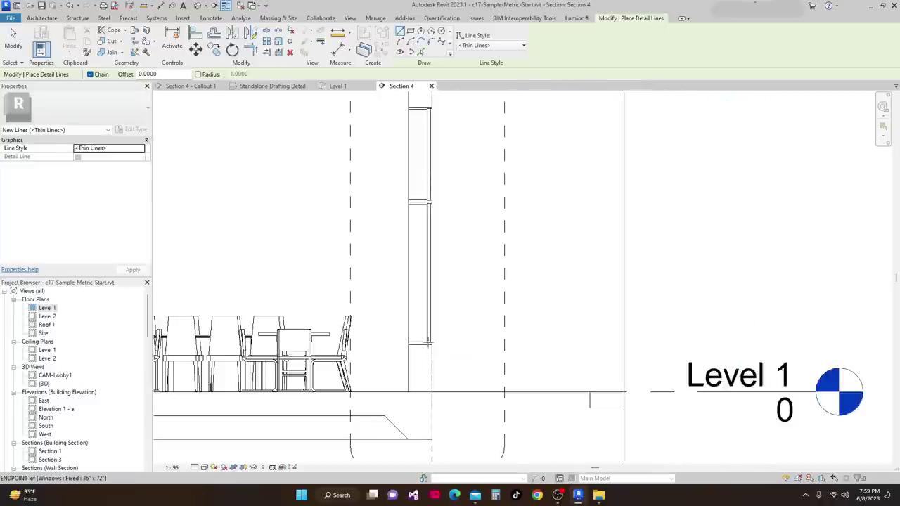
click(405, 345)
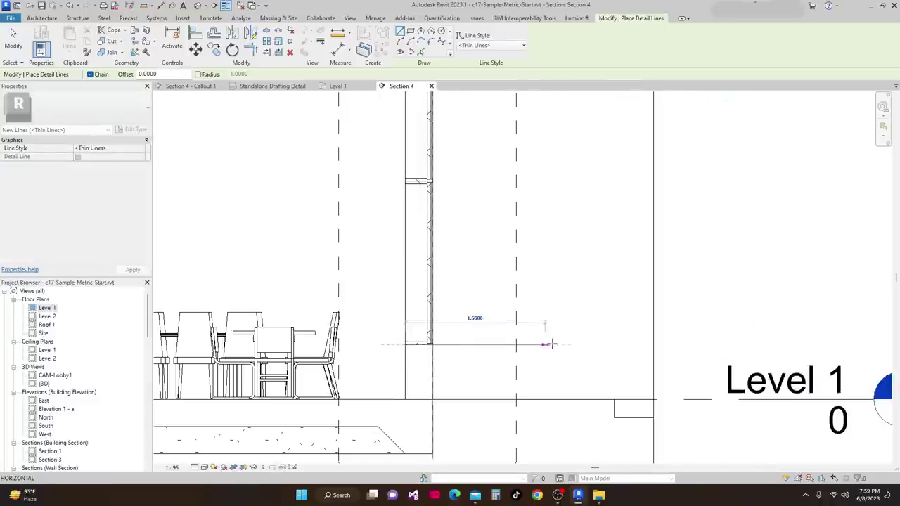
scroll(520, 339, down, 3)
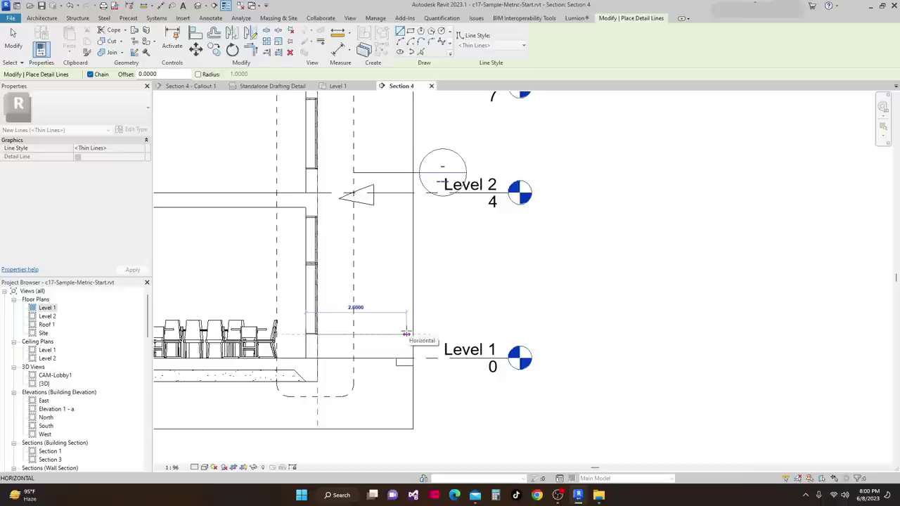
scroll(486, 316, down, 3)
key(Escape)
key(Escape)
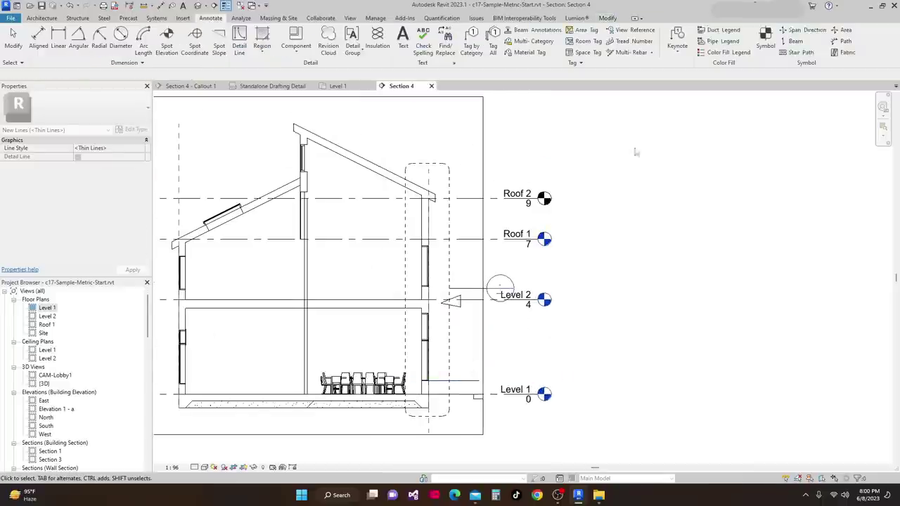
Widen the Section 4 crop region on the exterior side so its boundary lies well beyond the level heads.
mouse_move(483, 266)
mouse_down()
mouse_move(799, 277)
mouse_move(866, 289)
mouse_move(527, 316)
mouse_move(813, 301)
mouse_up()
scroll(526, 317, down, 1)
middle_drag(549, 307, 552, 266)
Stretch the outer end of the Level 1 window sill detail line horizontally past the Level 1 head.
click(483, 324)
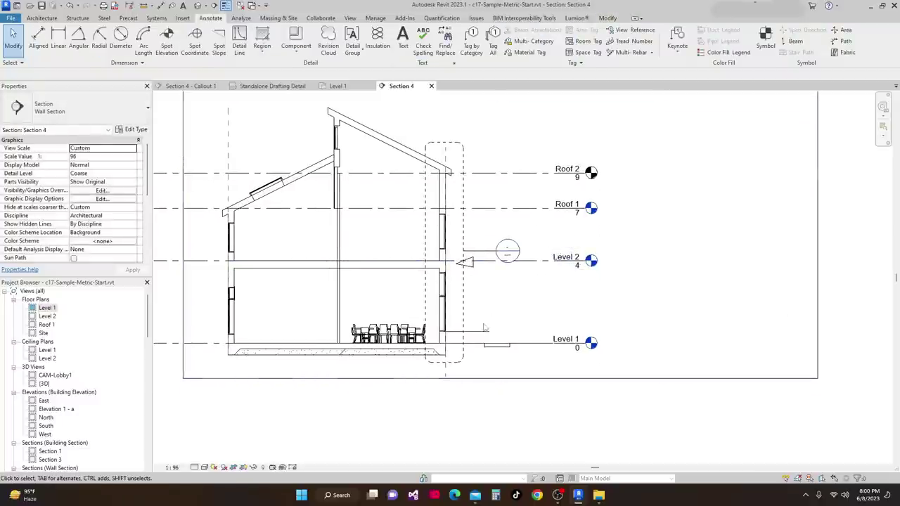
click(503, 334)
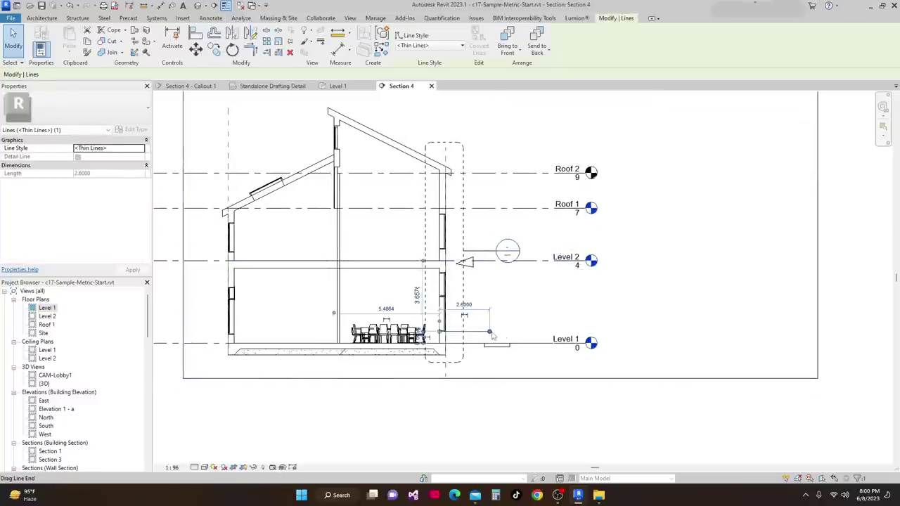
drag(490, 333, 653, 331)
drag(732, 335, 731, 332)
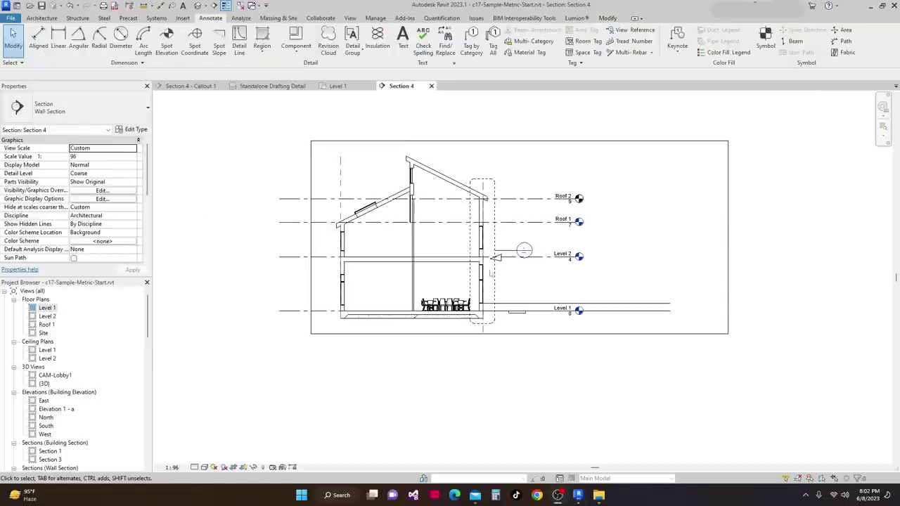
Draw a horizontal detail line about 15.4 m long from the intermediate bar of the Level 1 window outward past the level heads.
scroll(493, 294, up, 2)
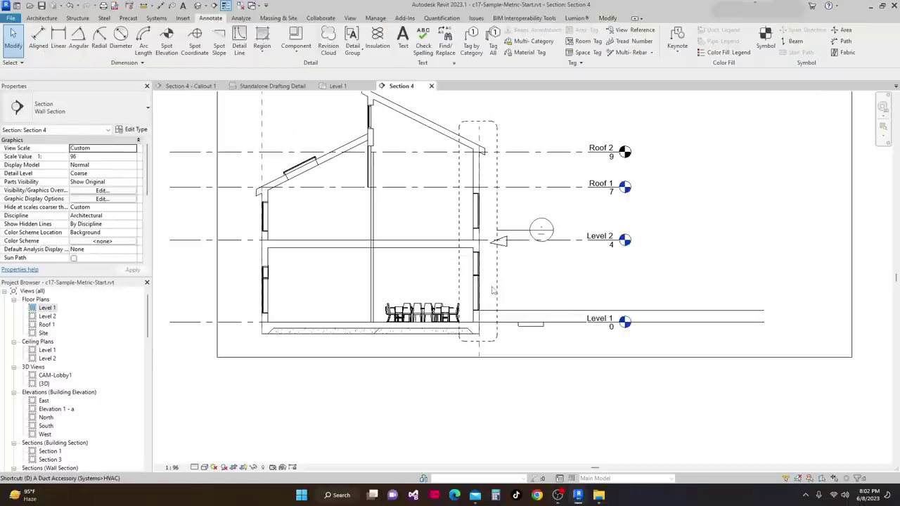
key(d)
key(l)
scroll(514, 287, up, 4)
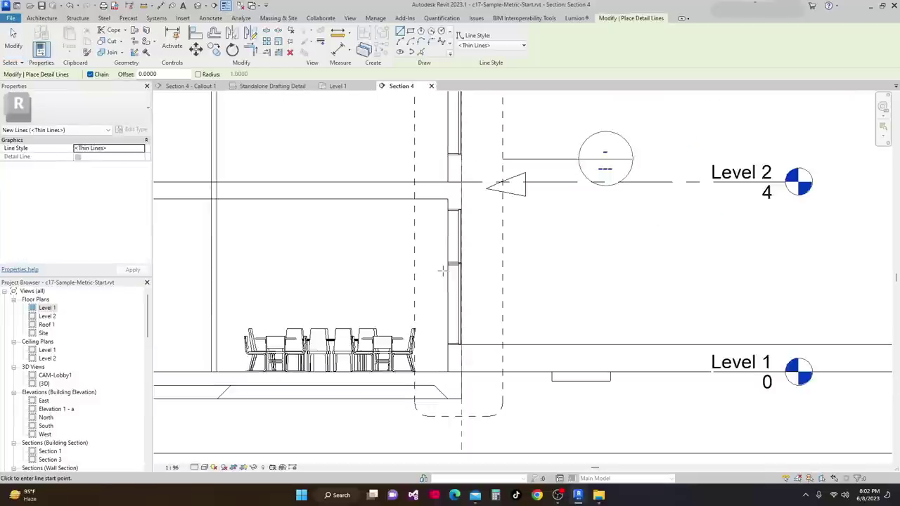
scroll(454, 257, up, 1)
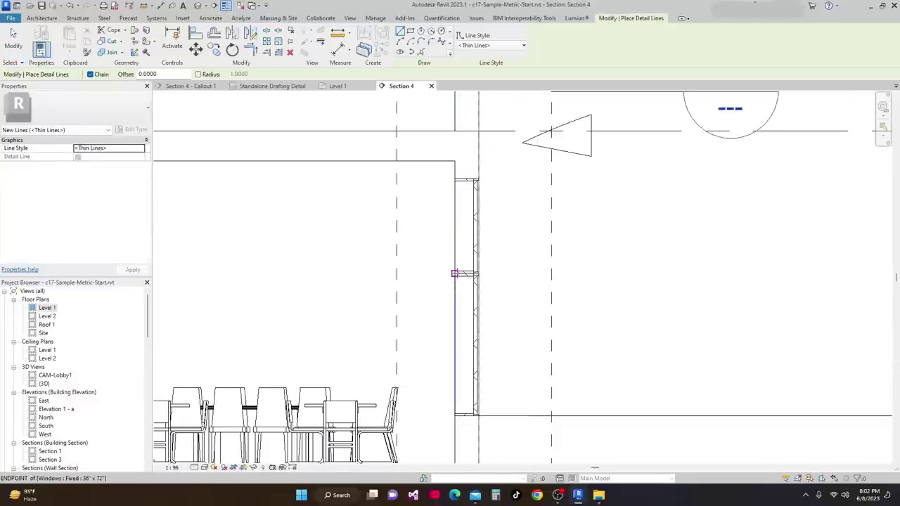
click(455, 274)
scroll(553, 263, down, 4)
scroll(661, 264, down, 3)
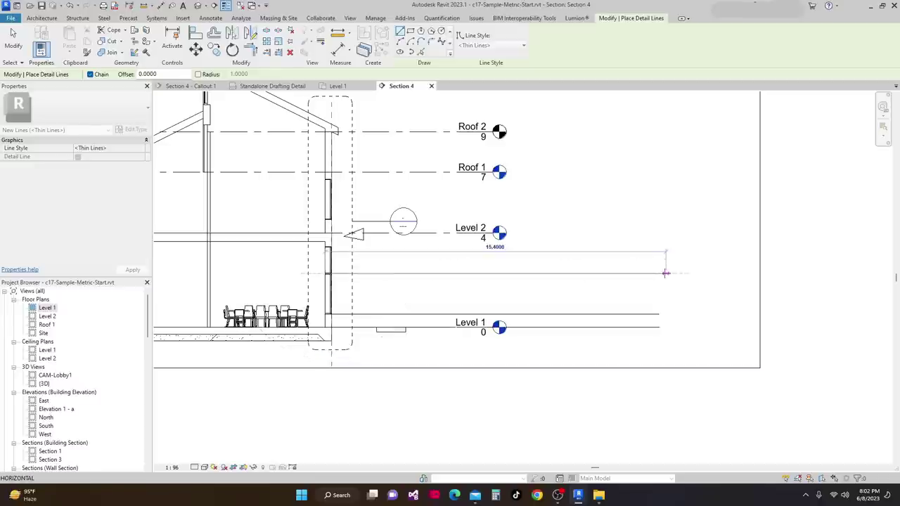
click(663, 273)
scroll(189, 263, up, 1)
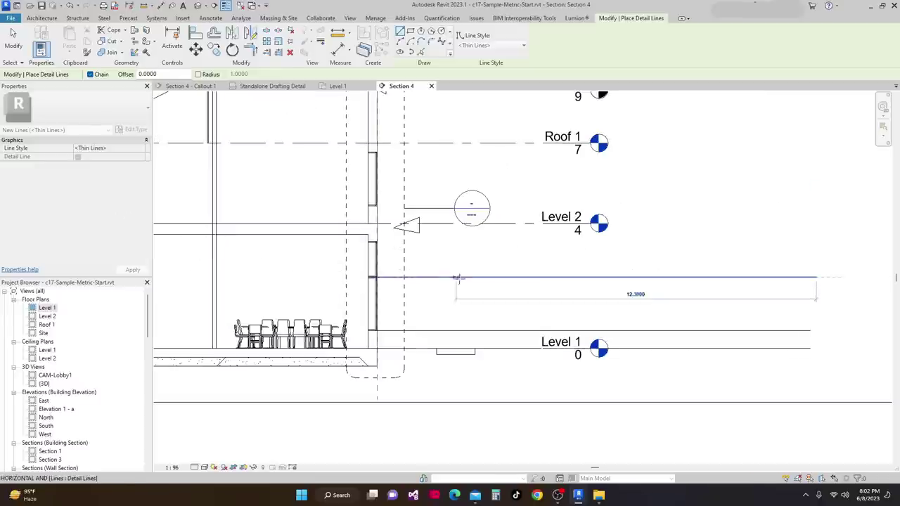
key(Escape)
Draw a horizontal detail line from the head of the Level 1 window outward to the end of the line below it.
scroll(355, 248, up, 5)
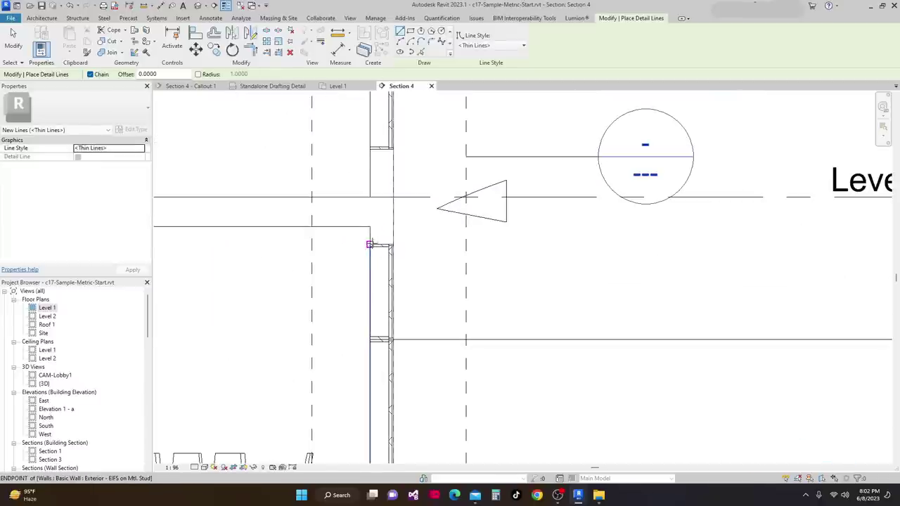
scroll(364, 259, up, 1)
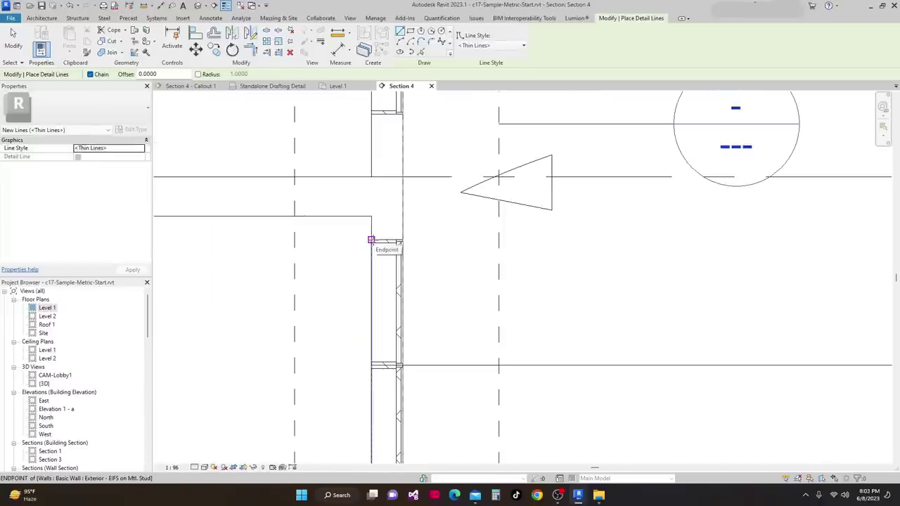
click(372, 239)
scroll(556, 246, down, 6)
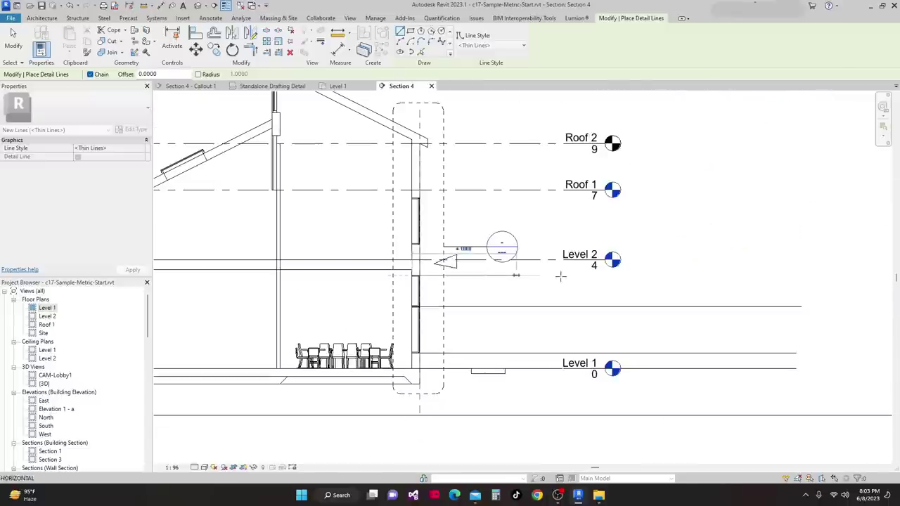
click(804, 276)
key(Escape)
Draw a horizontal detail line along Level 2 from the exterior wall's inner face outward, ending level with the existing lines.
scroll(458, 267, up, 3)
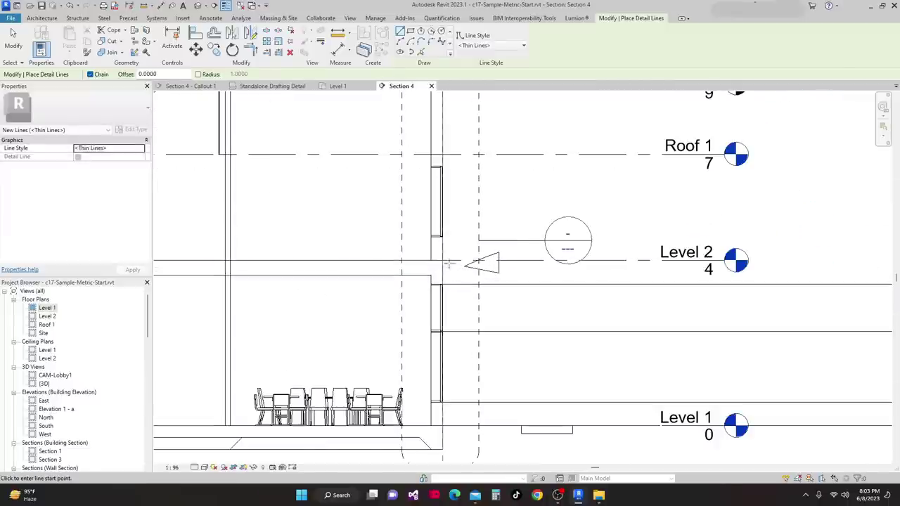
click(431, 260)
scroll(668, 260, down, 2)
middle_drag(728, 260, 393, 330)
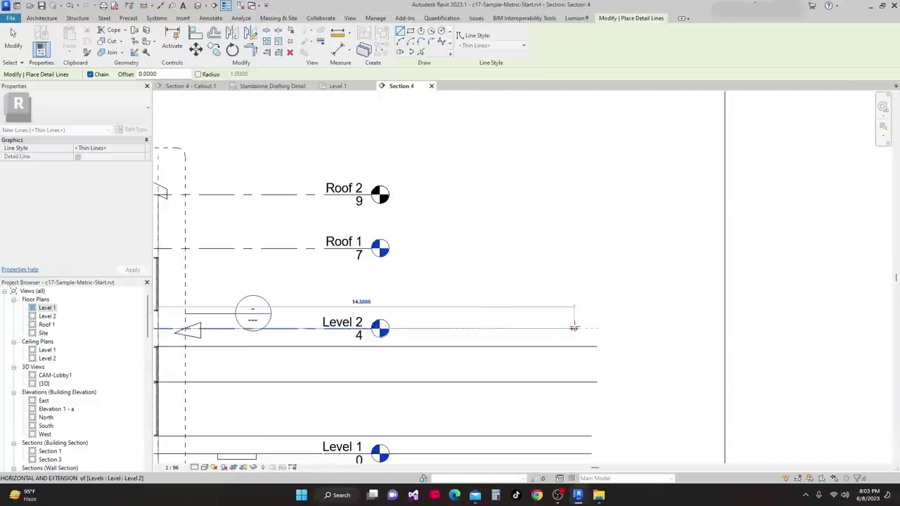
click(597, 328)
scroll(642, 284, down, 2)
middle_drag(373, 287, 471, 285)
key(Escape)
Draw a horizontal detail line from the sill of the Level 2 window outward past the Level 2 head.
scroll(369, 283, up, 1)
scroll(353, 307, up, 5)
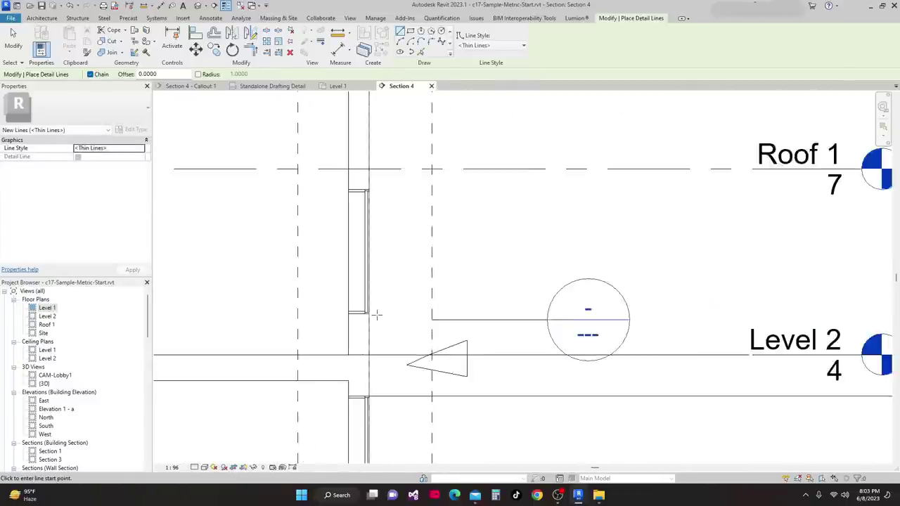
click(339, 312)
scroll(643, 309, down, 3)
scroll(741, 311, down, 1)
middle_drag(742, 311, 528, 329)
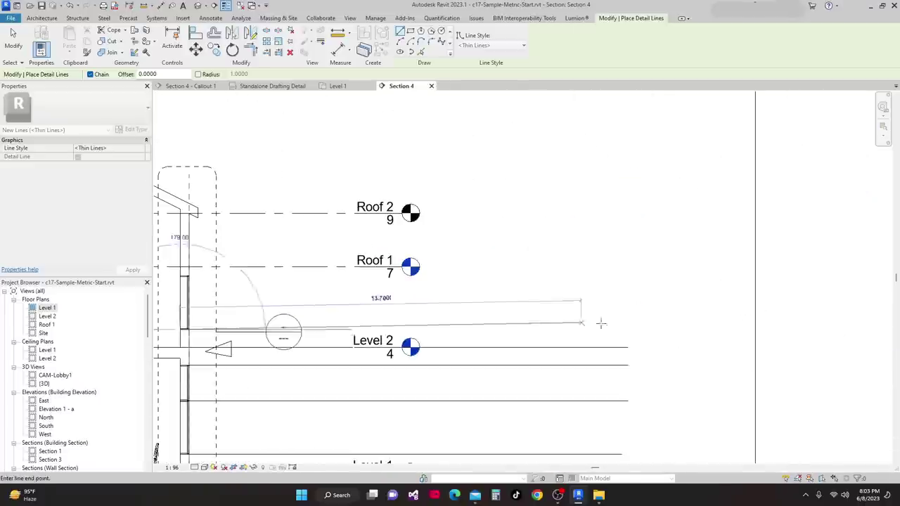
click(623, 331)
key(Escape)
Draw a horizontal detail line from the head of the Level 2 window, just below Roof 1, outward past the level heads.
middle_drag(339, 338, 611, 337)
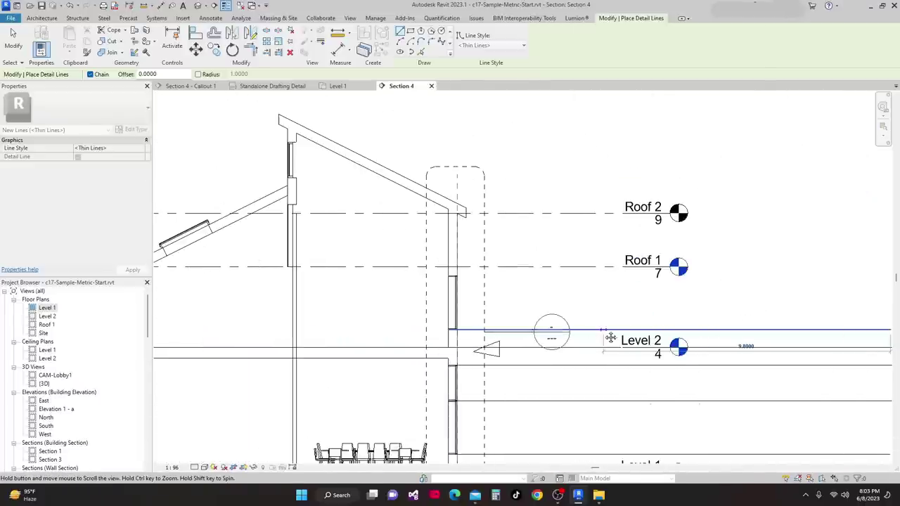
scroll(465, 276, up, 4)
scroll(472, 269, up, 1)
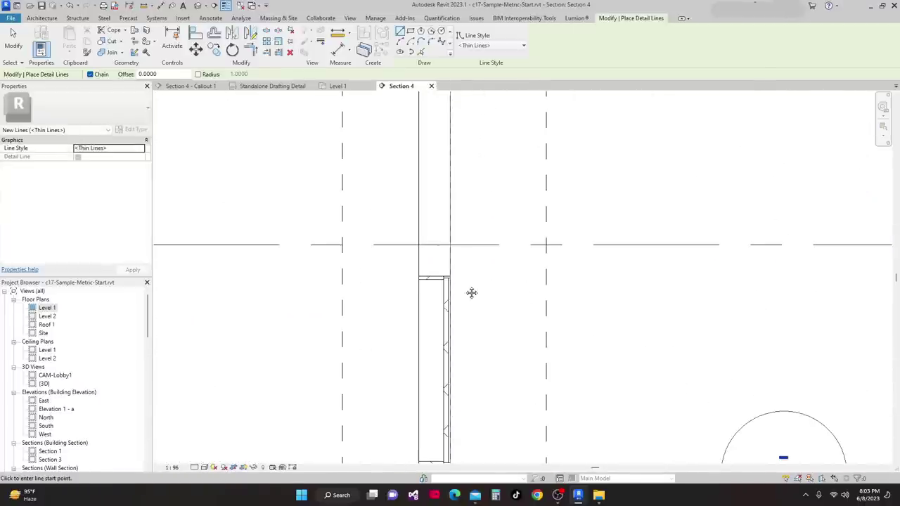
click(412, 275)
scroll(603, 275, down, 5)
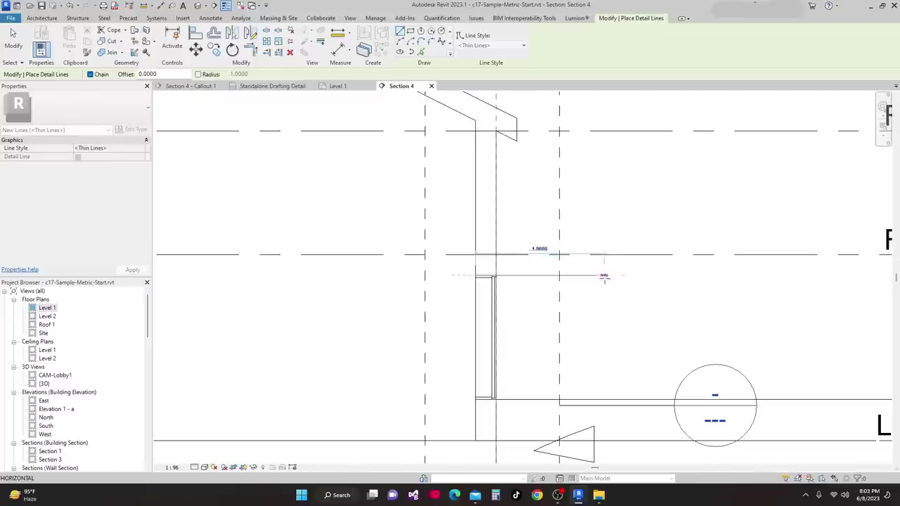
scroll(630, 287, down, 1)
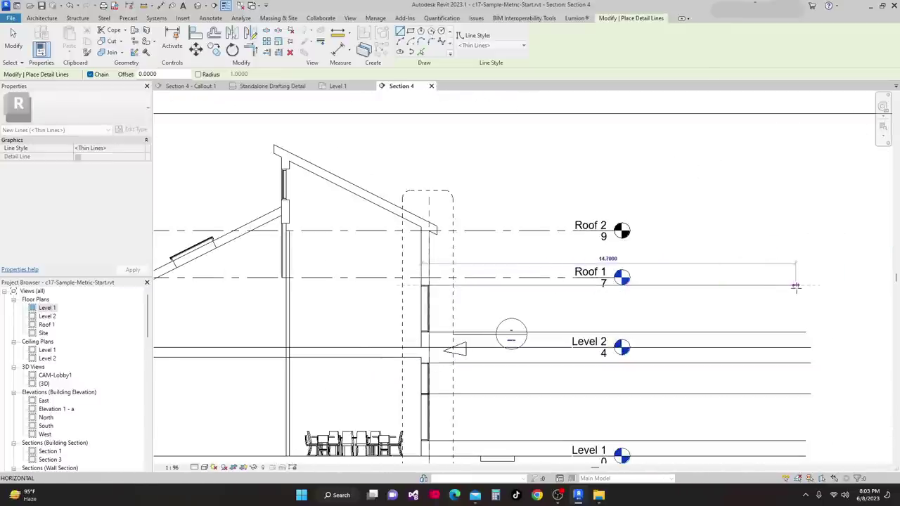
key(Escape)
Draw a horizontal detail line along Roof 2 from the exterior wall at the eave past the level head, and end the line command.
scroll(424, 232, up, 2)
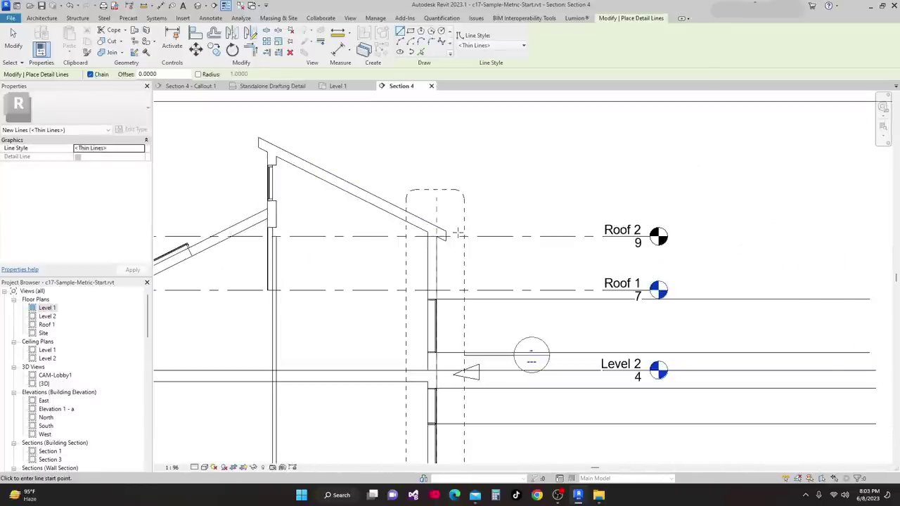
scroll(419, 249, up, 1)
click(436, 231)
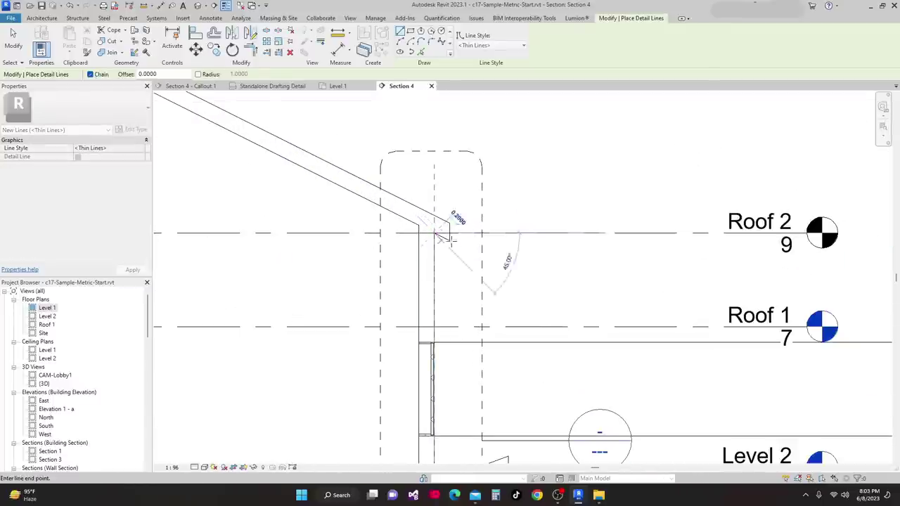
scroll(464, 247, down, 3)
scroll(703, 282, up, 1)
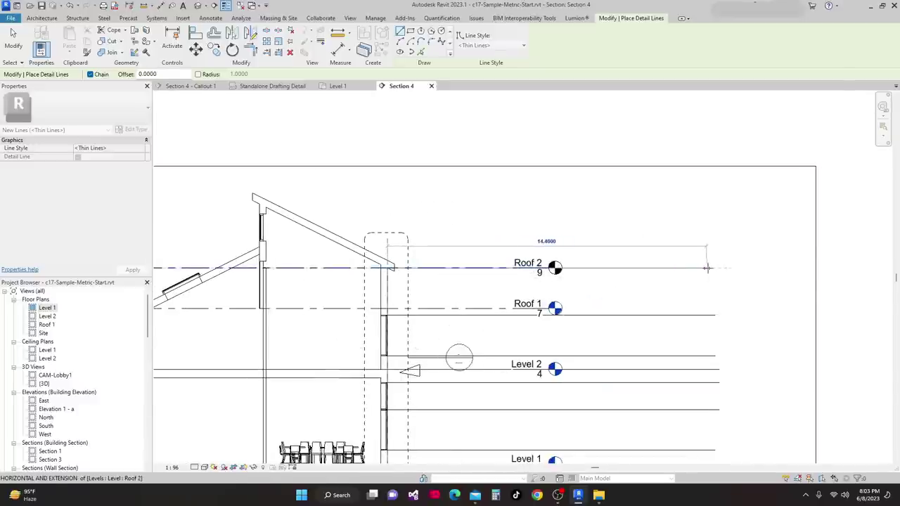
click(715, 267)
key(Escape)
scroll(706, 271, down, 2)
middle_drag(665, 352, 643, 308)
key(Escape)
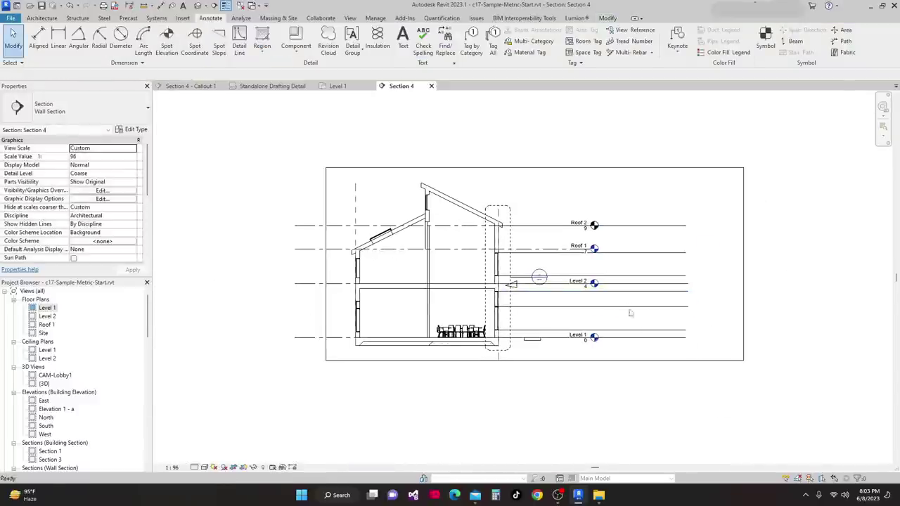
Select all eight horizontal detail lines in Section 4, copy them, and switch to the Standalone Drafting Detail view.
scroll(665, 345, up, 1)
drag(682, 354, 616, 197)
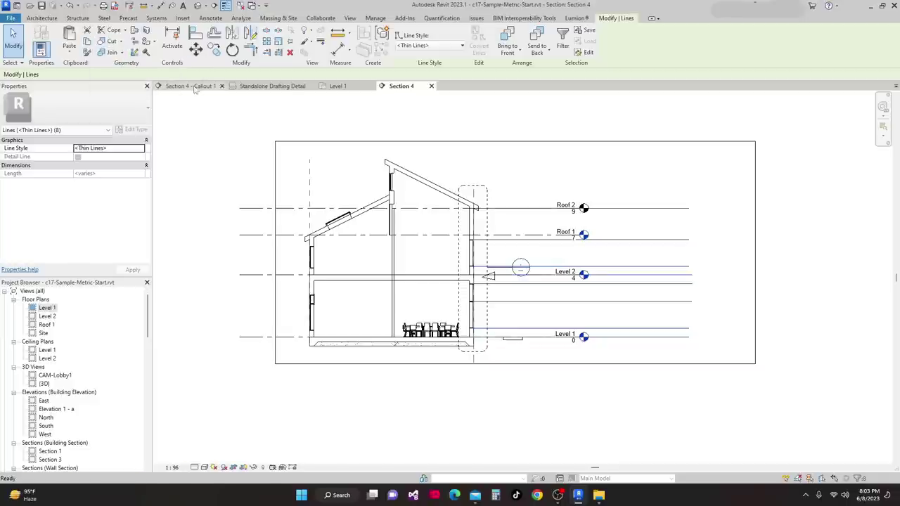
click(279, 88)
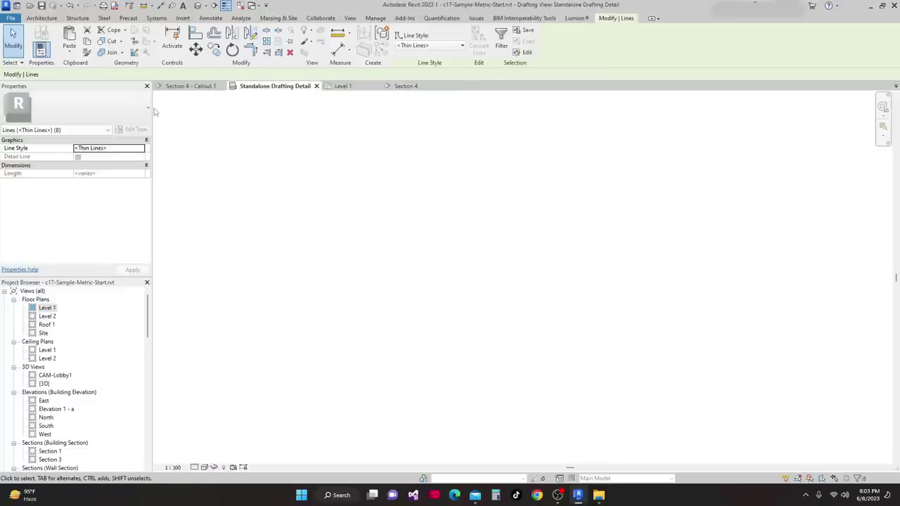
click(69, 54)
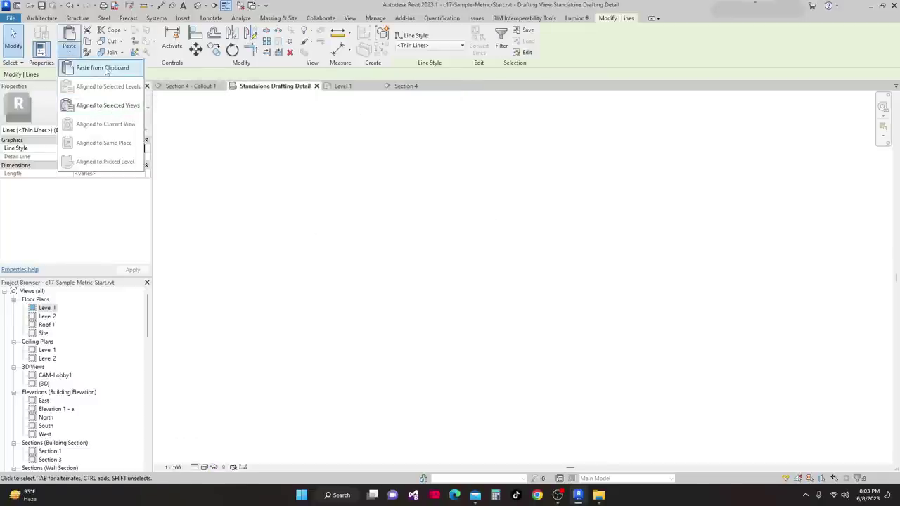
click(103, 68)
scroll(458, 266, down, 5)
middle_drag(508, 299, 374, 251)
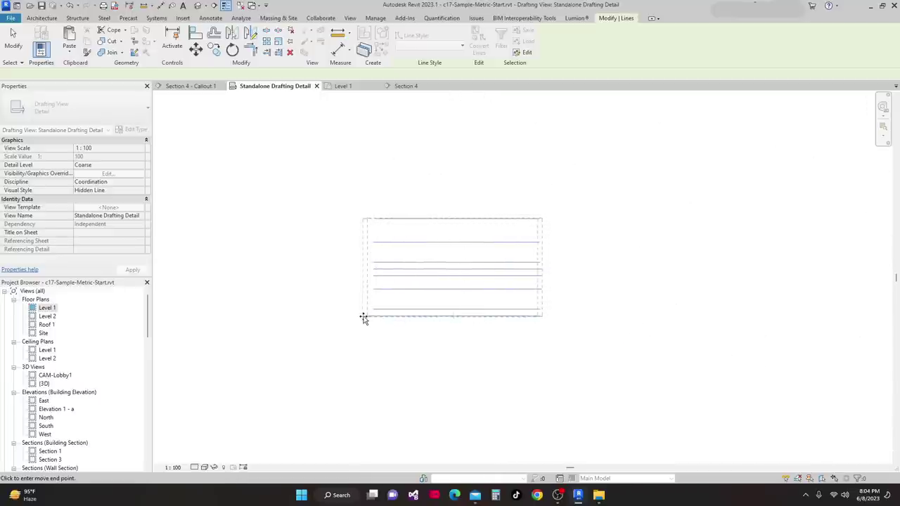
key(Escape)
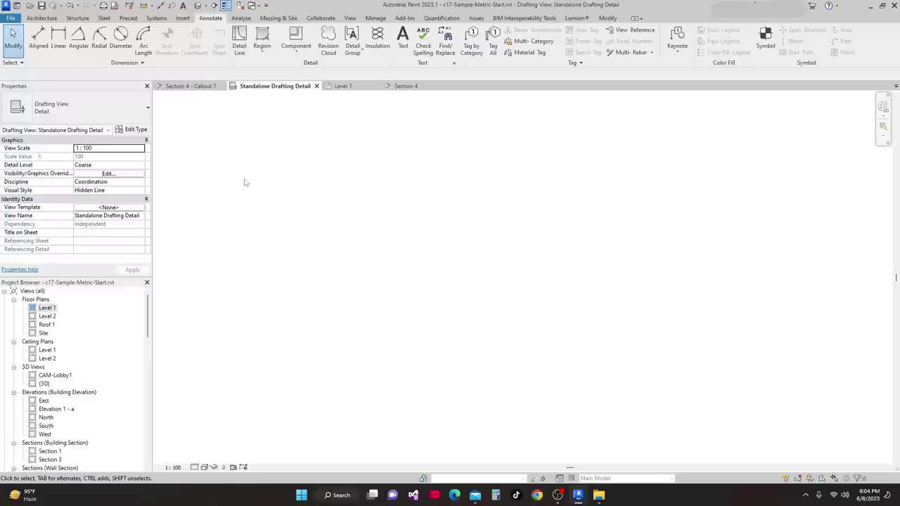
Paste the copied detail lines from the clipboard and place them in the Standalone Drafting Detail view.
click(609, 18)
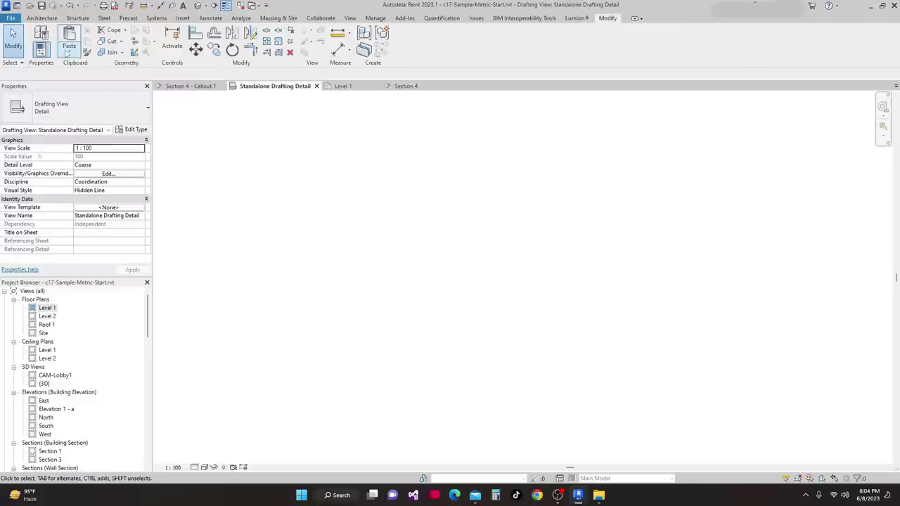
click(68, 54)
click(87, 67)
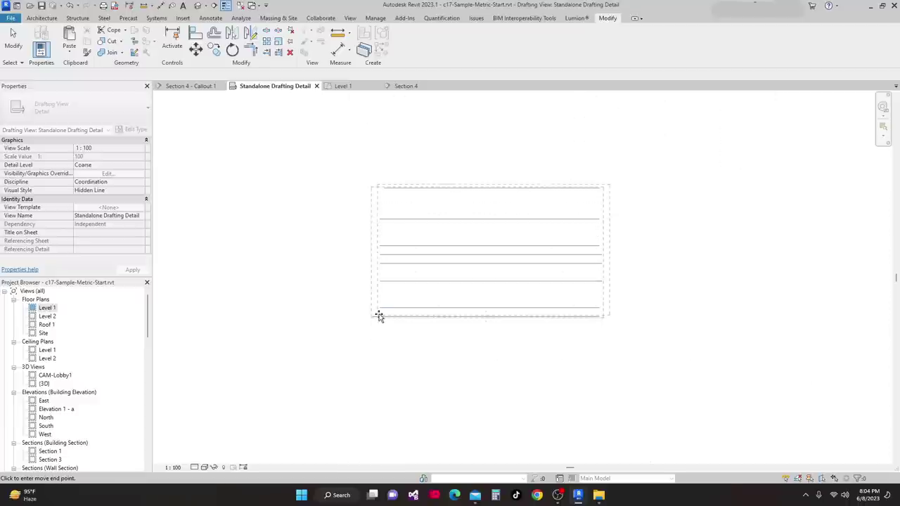
click(373, 317)
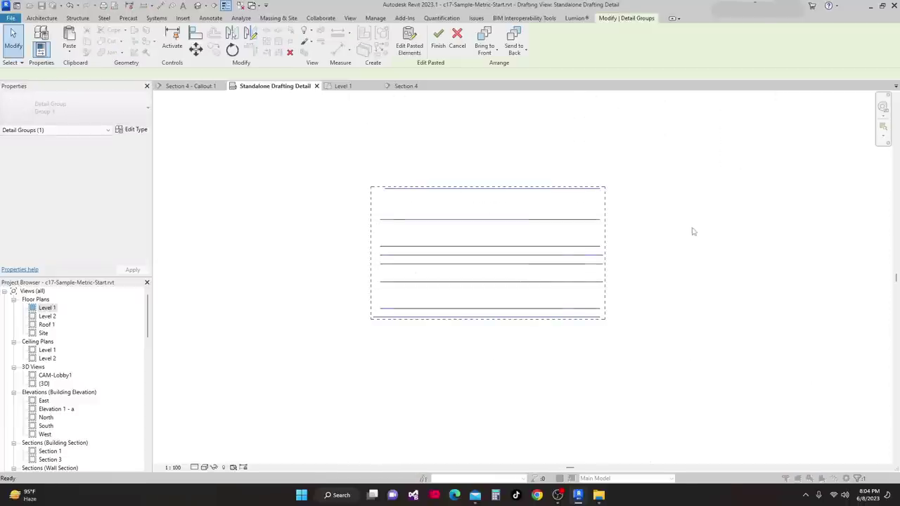
Finish the placement of the pasted detail lines in the Standalone Drafting Detail view.
click(693, 231)
middle_drag(564, 269, 531, 275)
scroll(515, 248, up, 1)
middle_drag(489, 213, 482, 154)
middle_drag(460, 201, 456, 183)
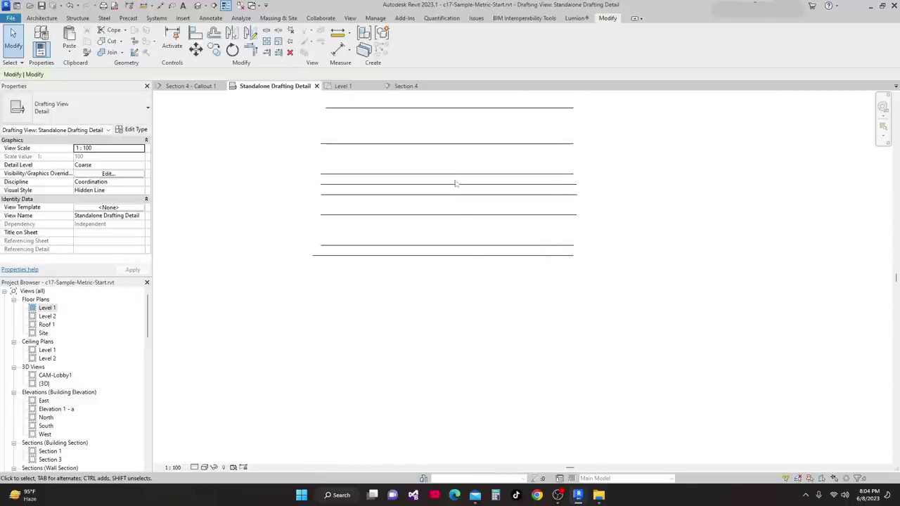
Examine the exterior wall in Section 4 - Callout 1 and return to the Standalone Drafting Detail view.
click(203, 87)
scroll(522, 359, up, 5)
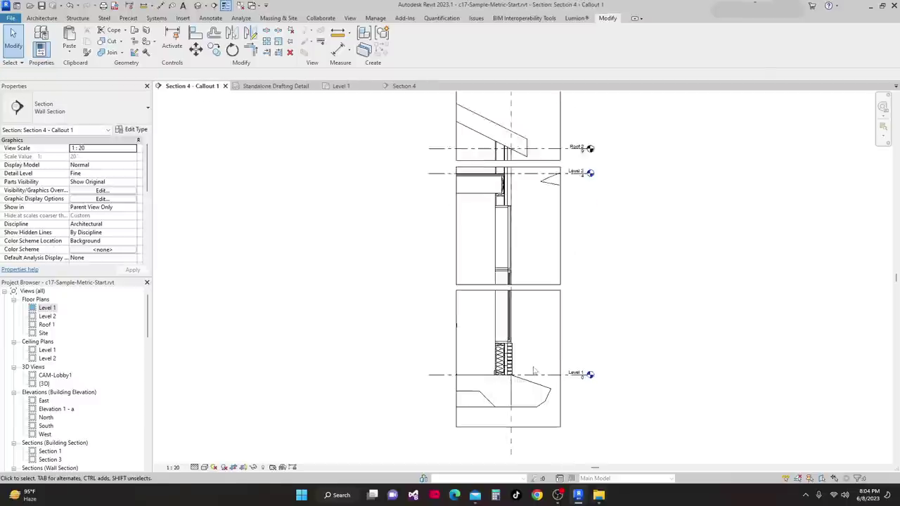
scroll(484, 322, down, 4)
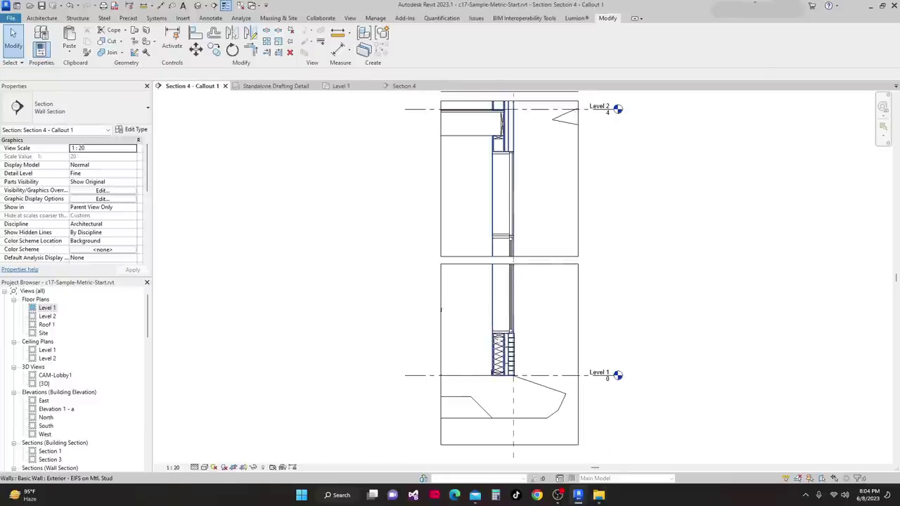
scroll(484, 322, up, 2)
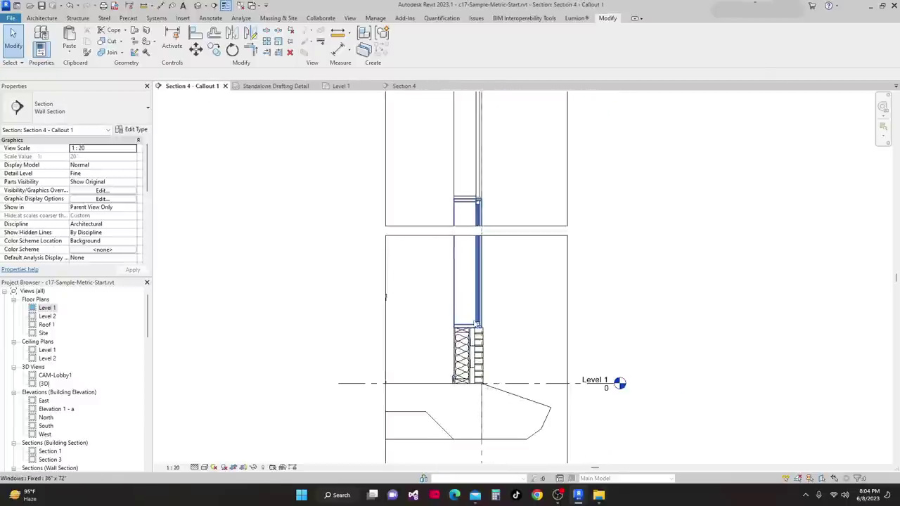
scroll(484, 322, down, 4)
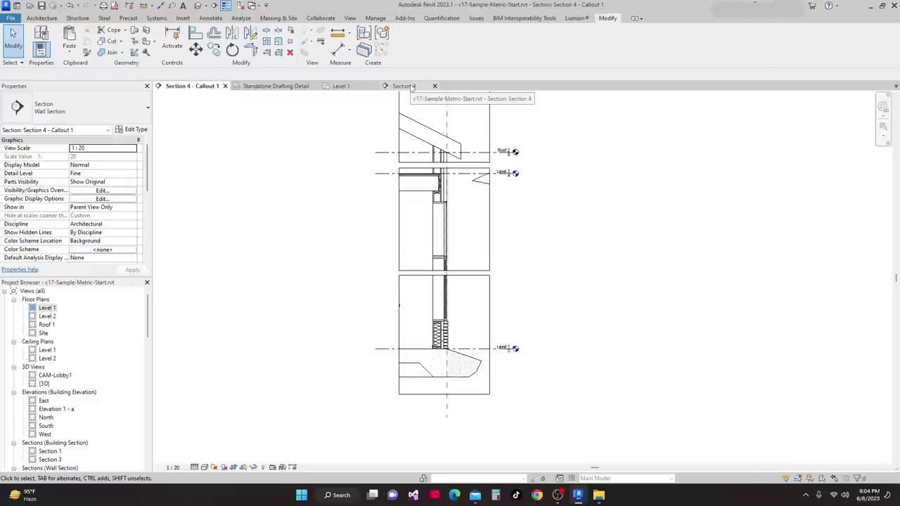
click(279, 85)
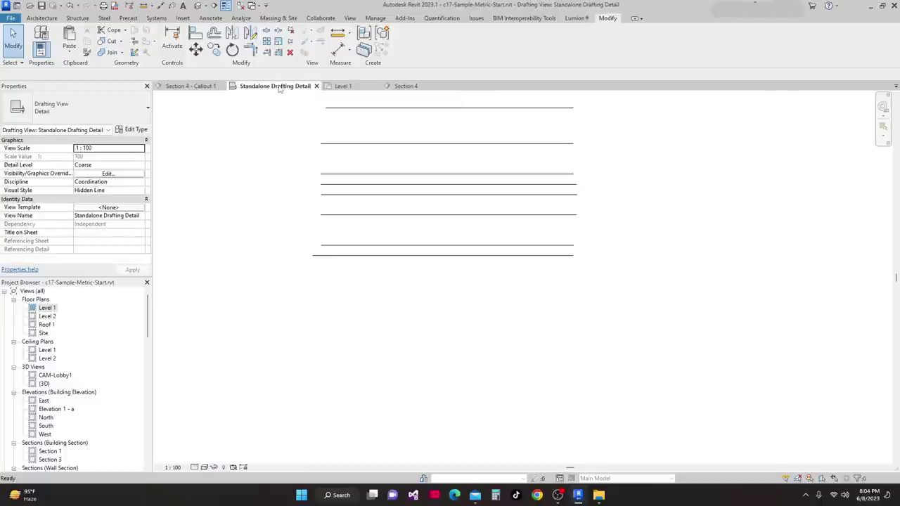
Measure the exterior wall's thickness in Section 4 - Callout 1, from its interior face to the reference plane.
click(190, 86)
scroll(436, 278, up, 3)
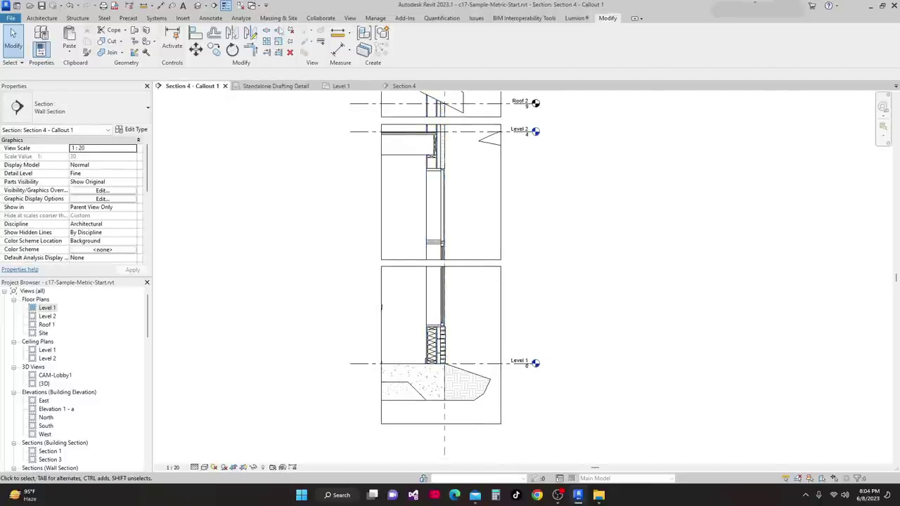
click(338, 33)
scroll(415, 309, up, 2)
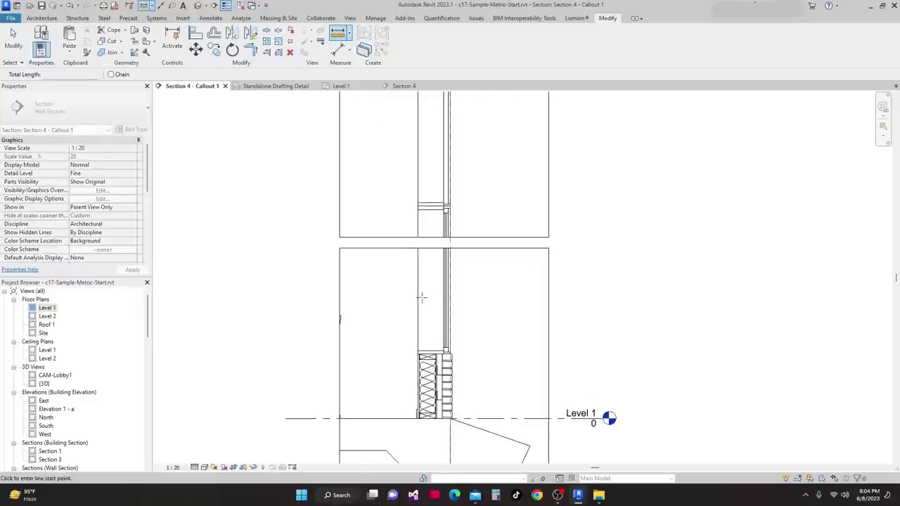
click(418, 301)
scroll(450, 301, up, 2)
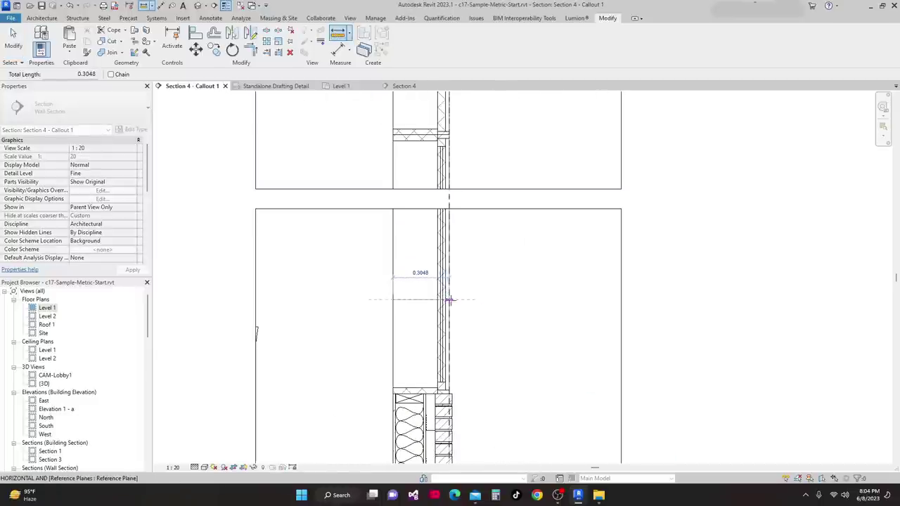
scroll(450, 301, up, 1)
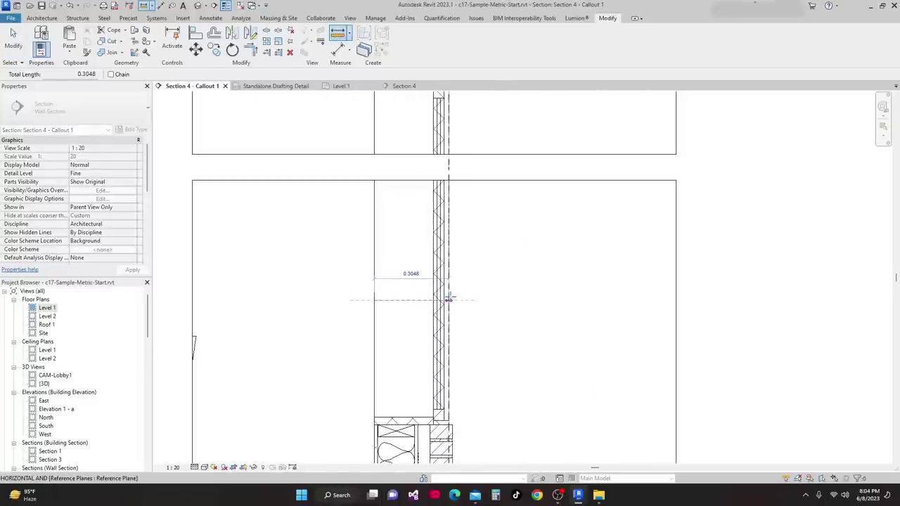
scroll(448, 297, down, 2)
scroll(450, 299, down, 1)
key(Escape)
key(Escape)
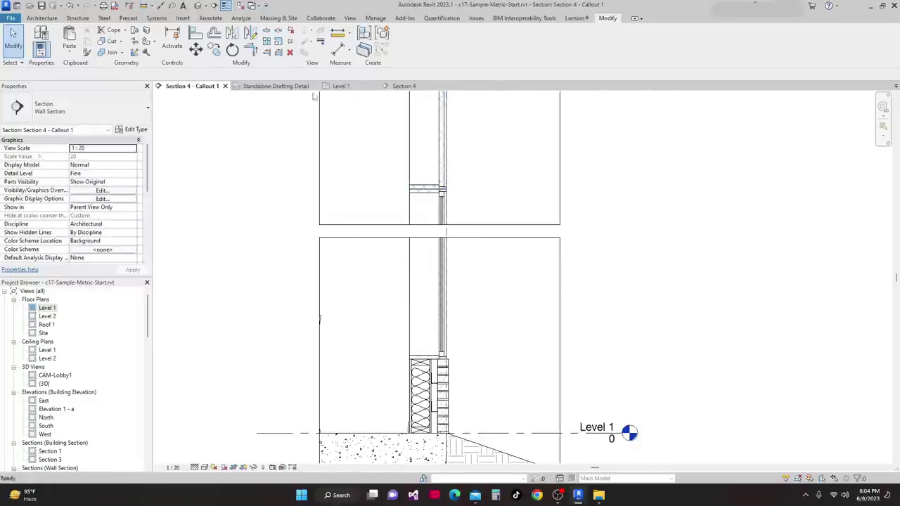
Place a vertical M_Nominal Cut Lumber-Top 50 x 300mm Nominal detail component from the lowest to the uppermost detail line in Standalone Drafting Detail.
click(275, 87)
scroll(417, 211, down, 2)
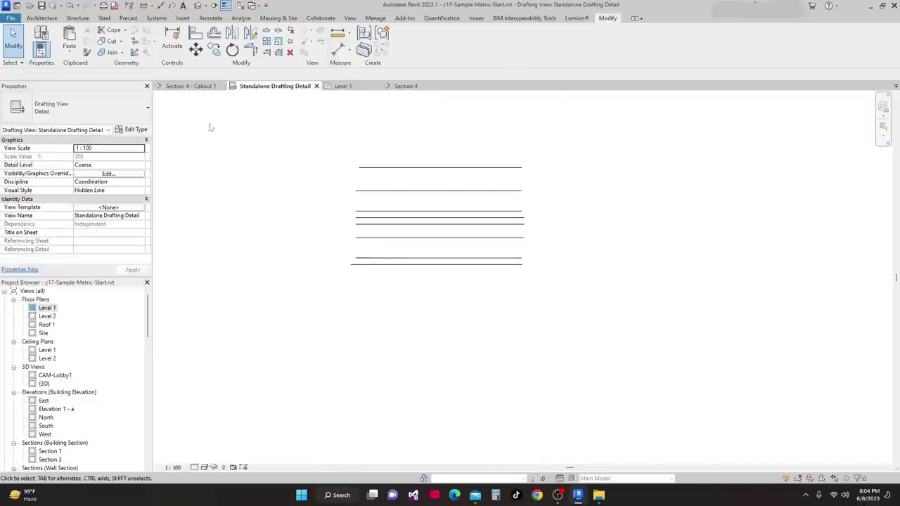
click(42, 18)
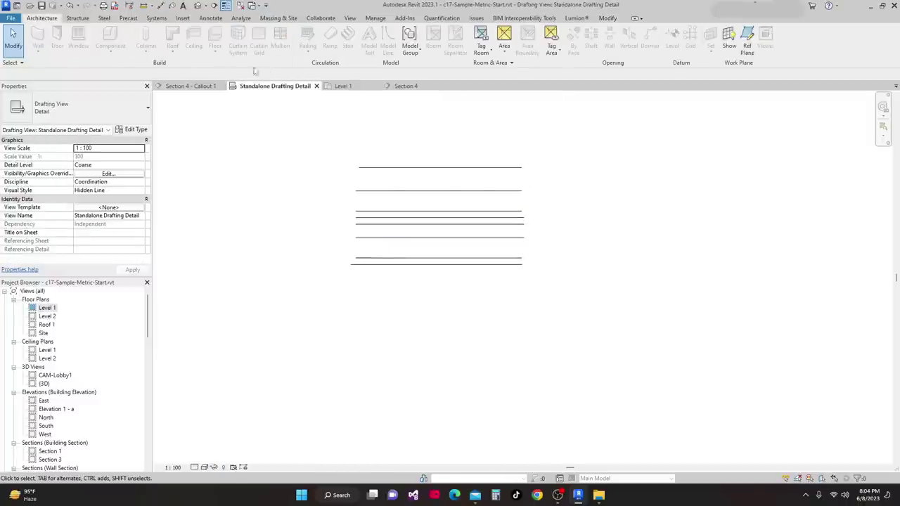
click(210, 18)
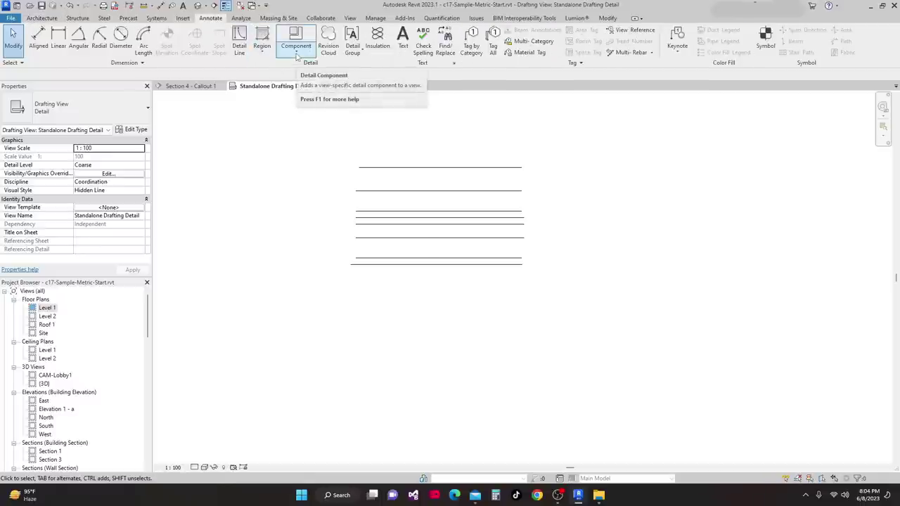
click(296, 53)
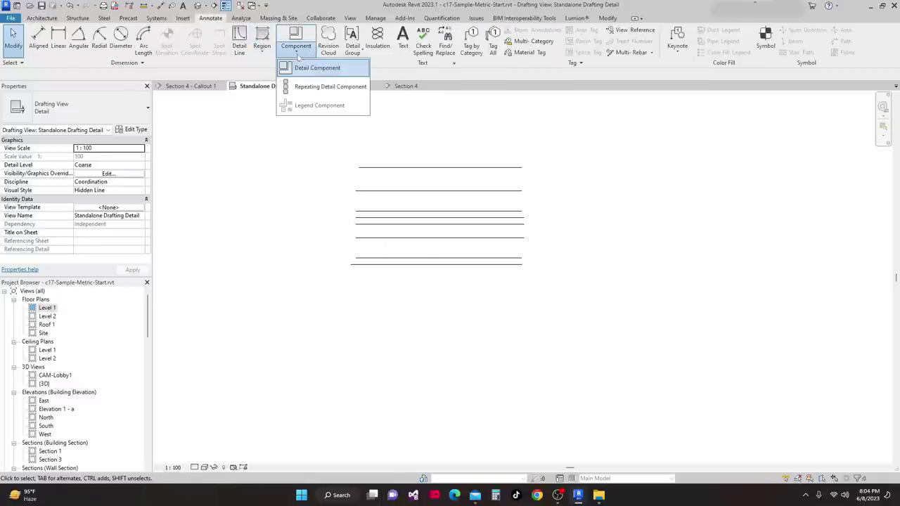
click(311, 69)
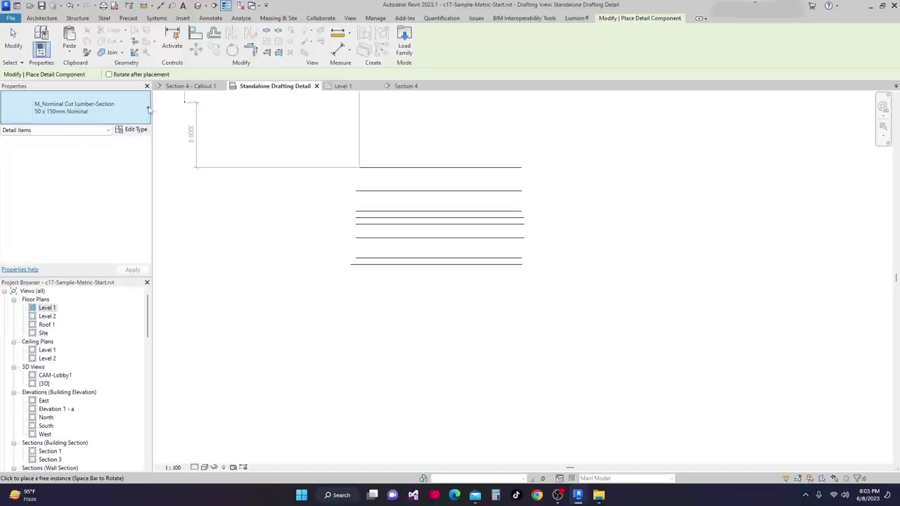
click(147, 109)
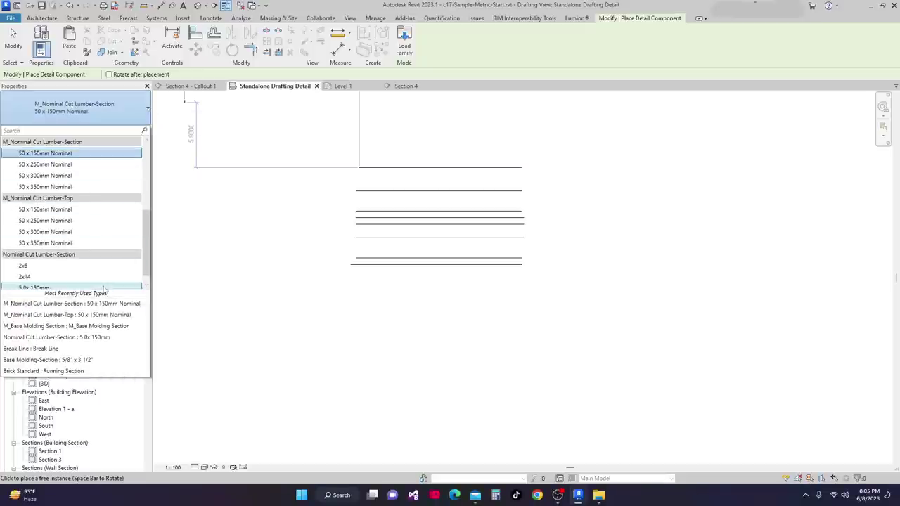
click(67, 233)
scroll(378, 328, down, 2)
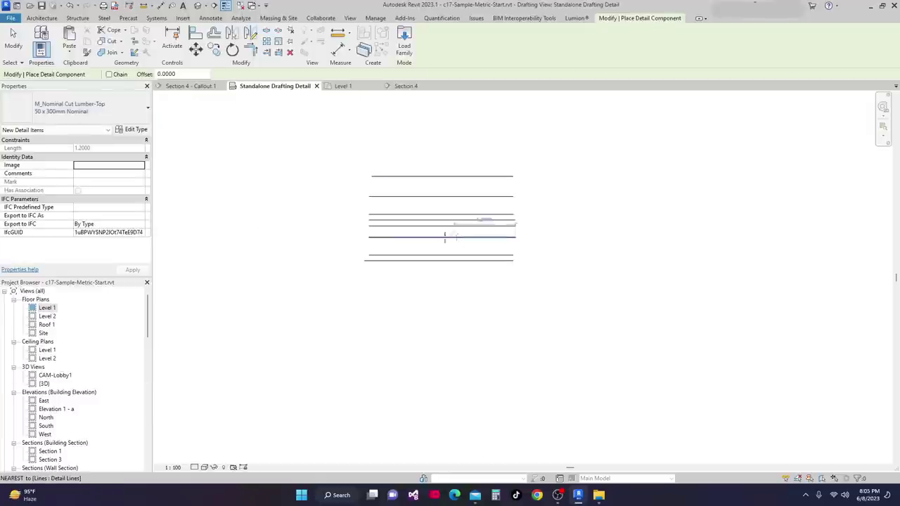
scroll(378, 328, up, 2)
click(376, 324)
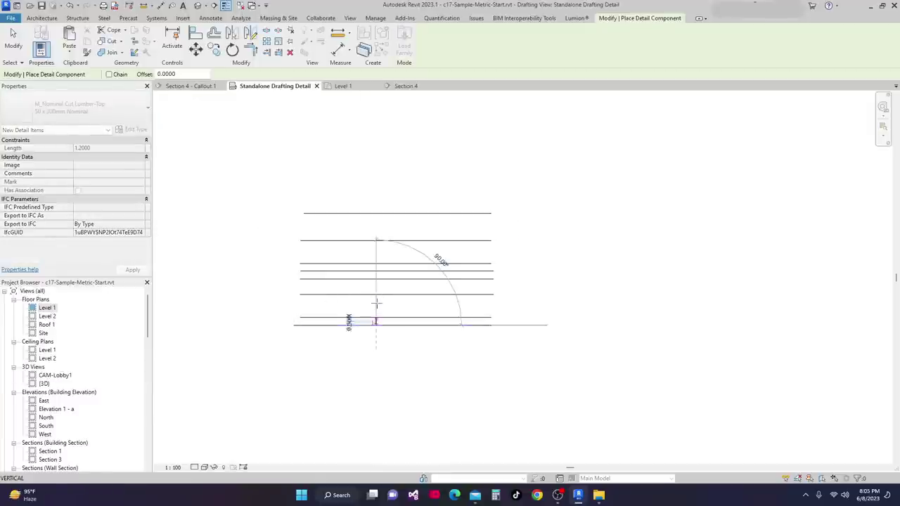
scroll(375, 234, up, 2)
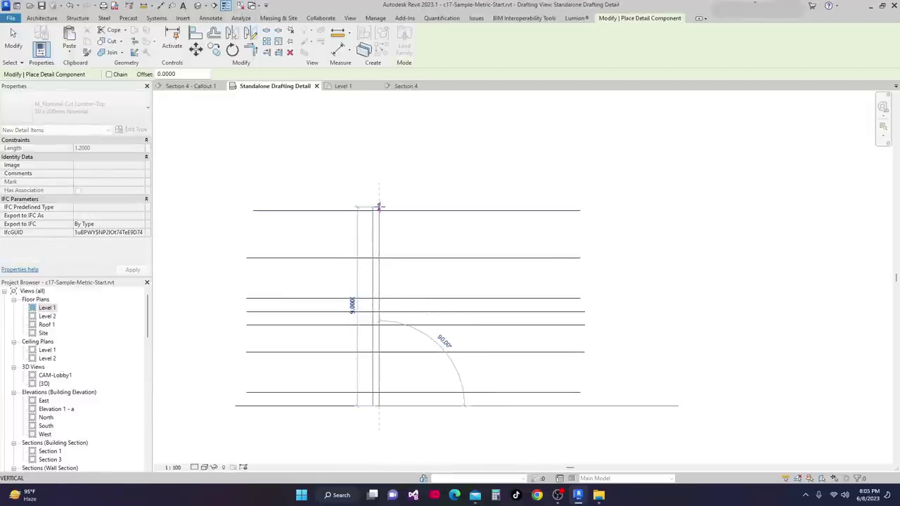
click(378, 210)
scroll(438, 293, down, 3)
scroll(415, 301, up, 1)
scroll(412, 296, up, 4)
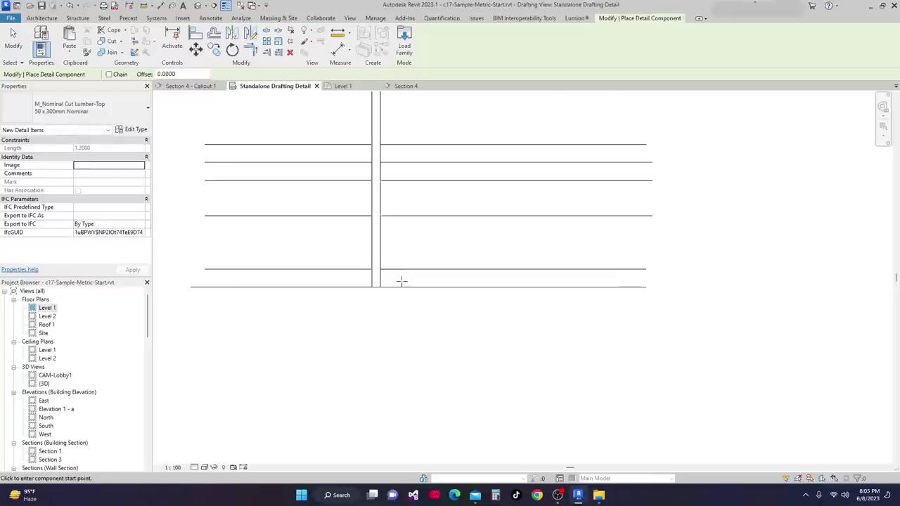
mouse_move(393, 276)
middle_down()
mouse_move(363, 333)
mouse_move(394, 303)
mouse_move(394, 344)
middle_up()
scroll(363, 334, down, 1)
scroll(380, 305, down, 2)
key(Escape)
key(Escape)
middle_drag(325, 323, 330, 272)
scroll(299, 206, up, 1)
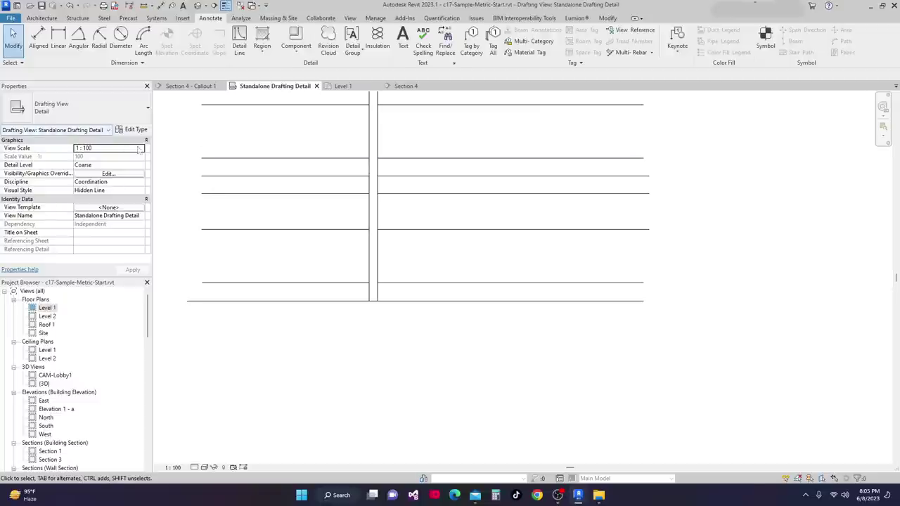
Examine the exterior wall between the Level 1 floor and the window sill in Section 4 - Callout 1 and in Section 4.
click(203, 86)
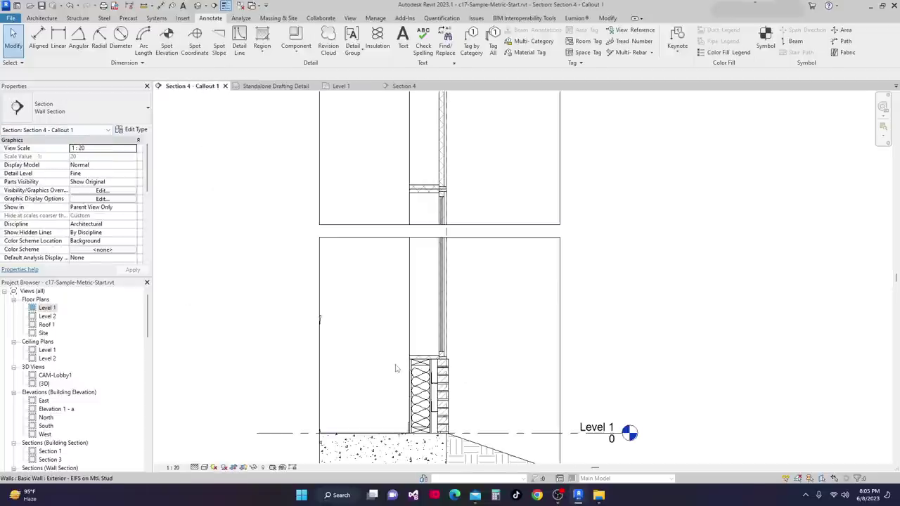
scroll(424, 349, up, 1)
middle_drag(423, 349, 406, 312)
scroll(406, 351, up, 1)
scroll(580, 356, down, 1)
scroll(432, 300, down, 2)
scroll(433, 306, down, 1)
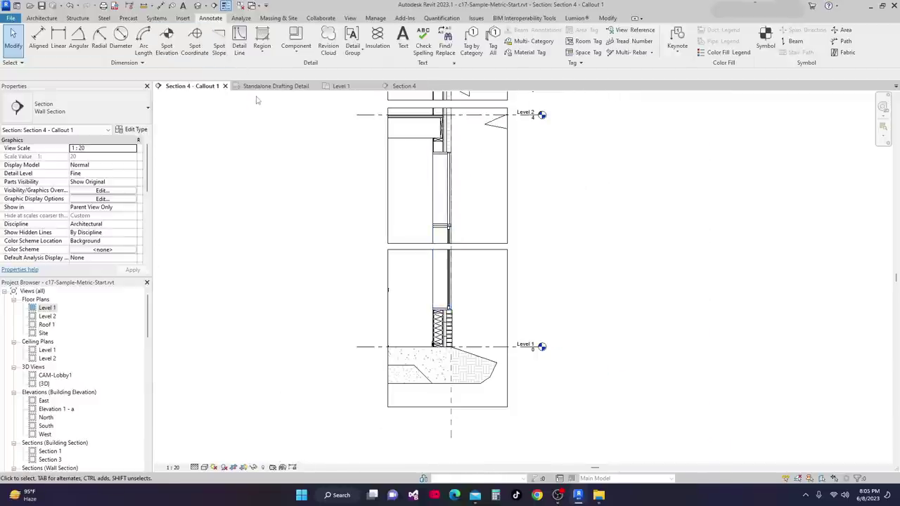
click(405, 86)
scroll(497, 334, up, 2)
scroll(497, 335, up, 5)
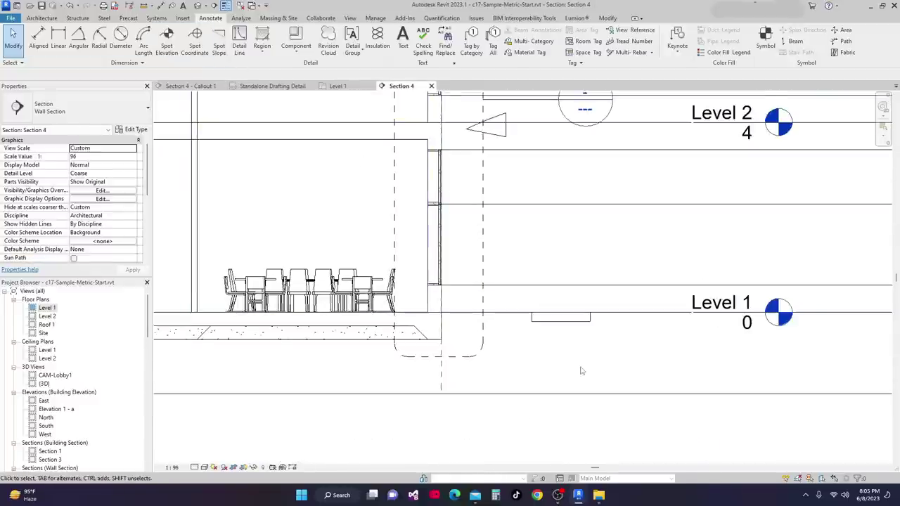
scroll(335, 242, up, 3)
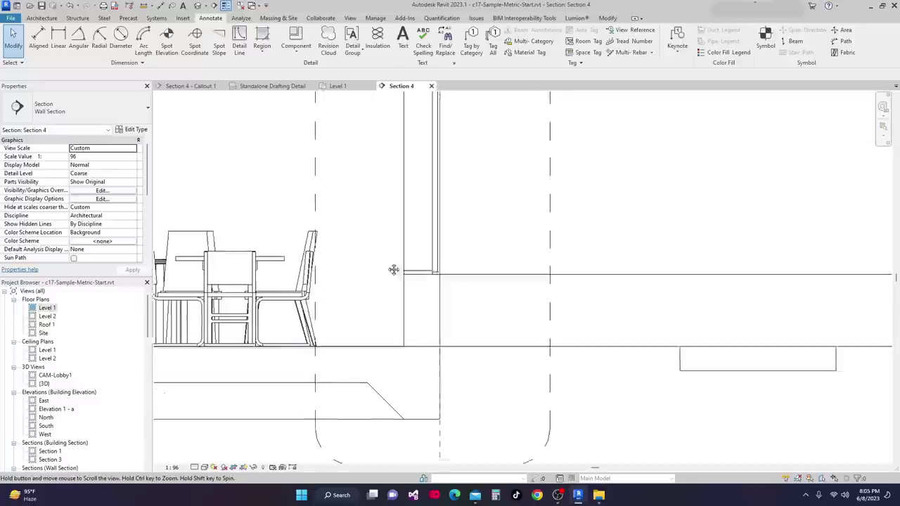
scroll(416, 311, up, 2)
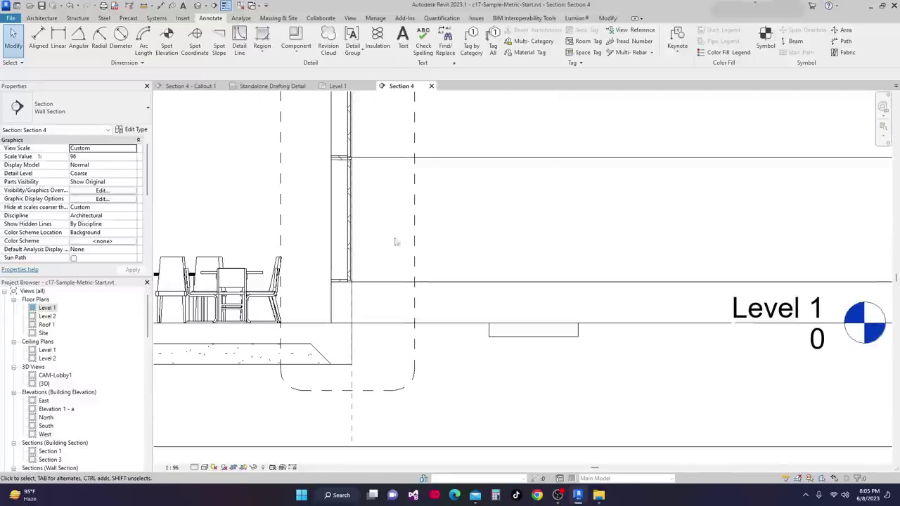
scroll(320, 297, up, 2)
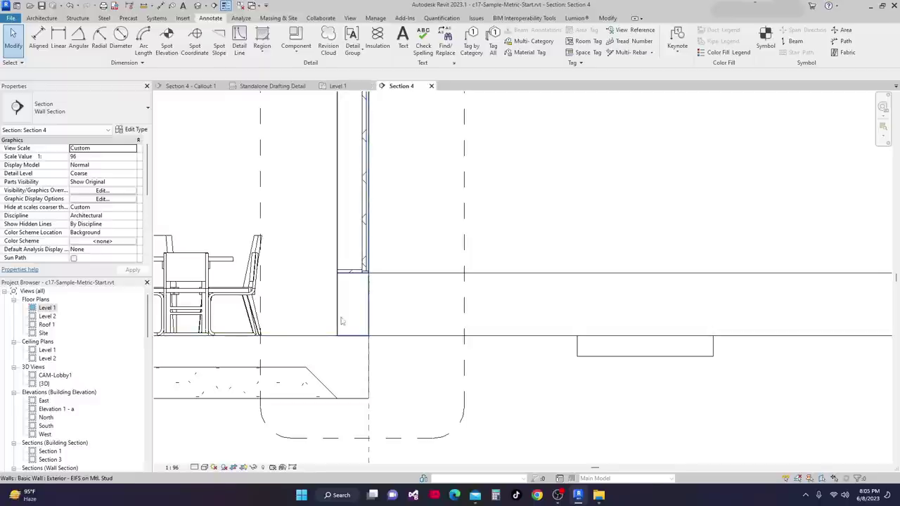
scroll(345, 303, up, 1)
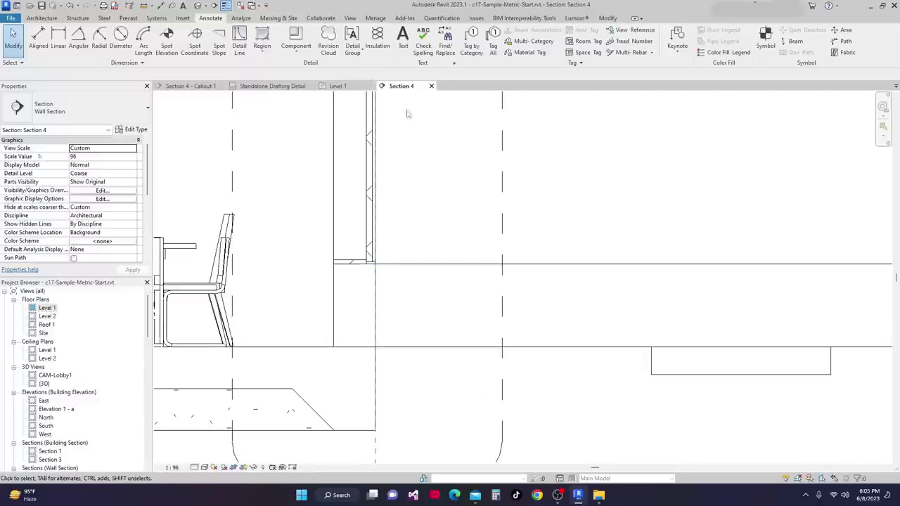
In Standalone Drafting Detail, place a vertical M_Nominal Cut Lumber-Top 50 x 150mm Nominal component between the two lowest detail lines, along the 300 mm member's left edge.
click(260, 87)
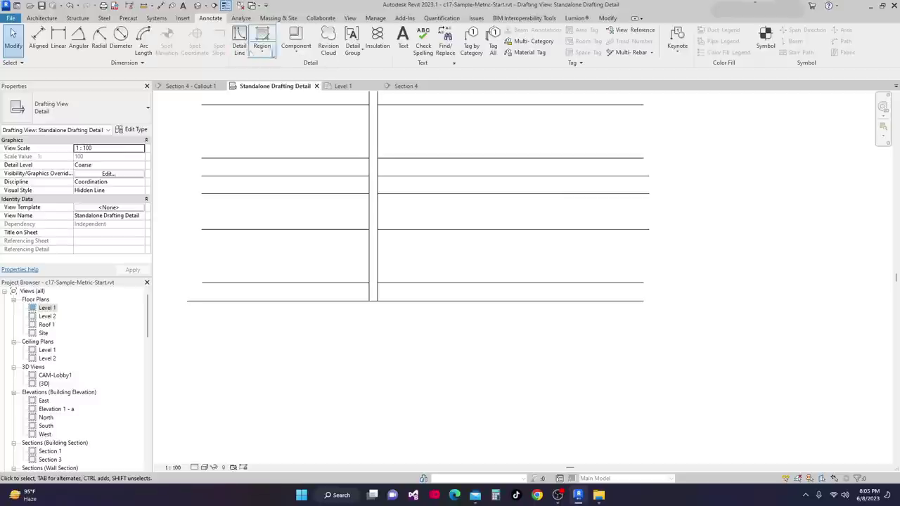
click(307, 55)
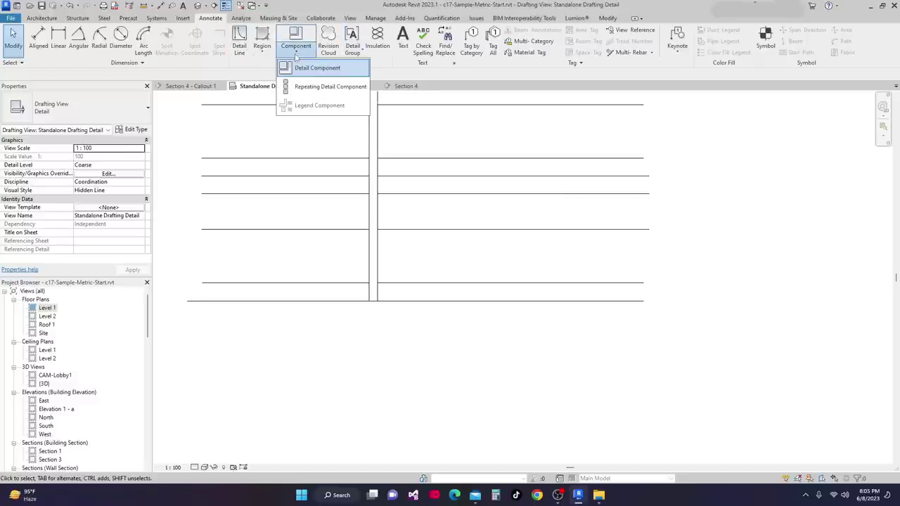
click(313, 71)
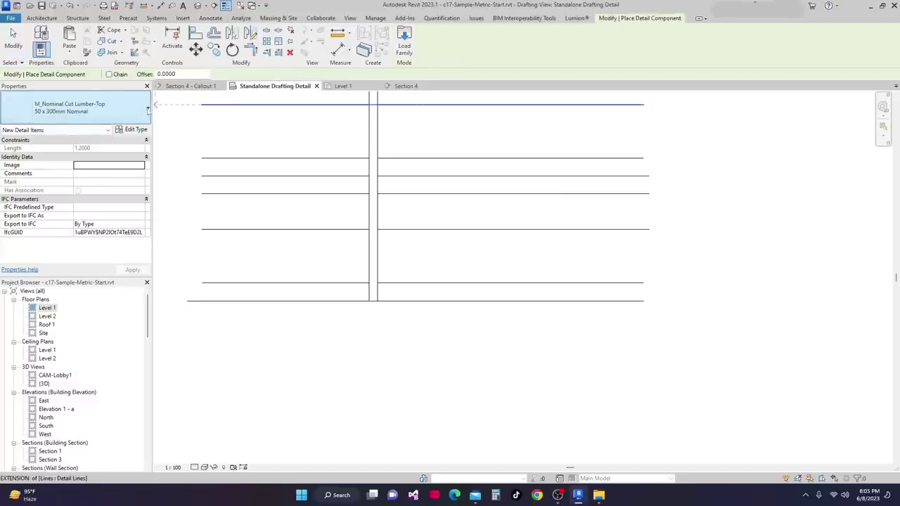
click(149, 110)
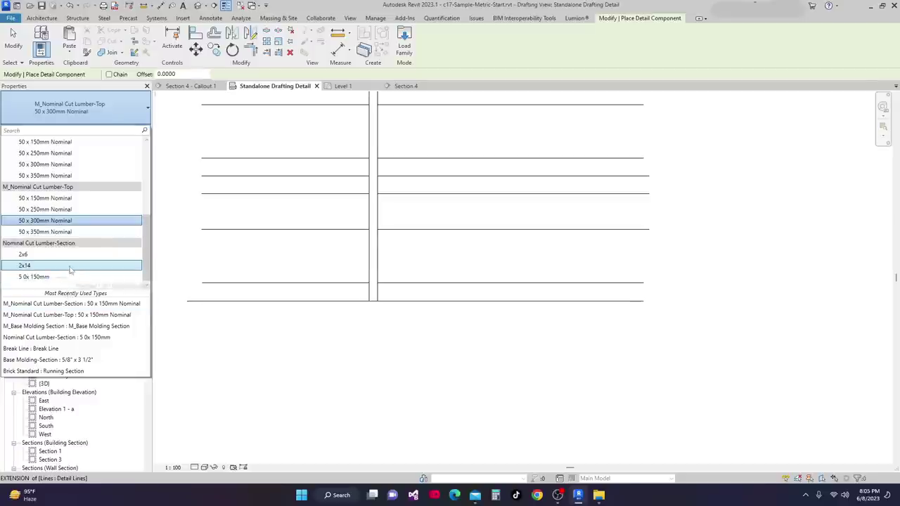
click(54, 199)
scroll(368, 302, up, 5)
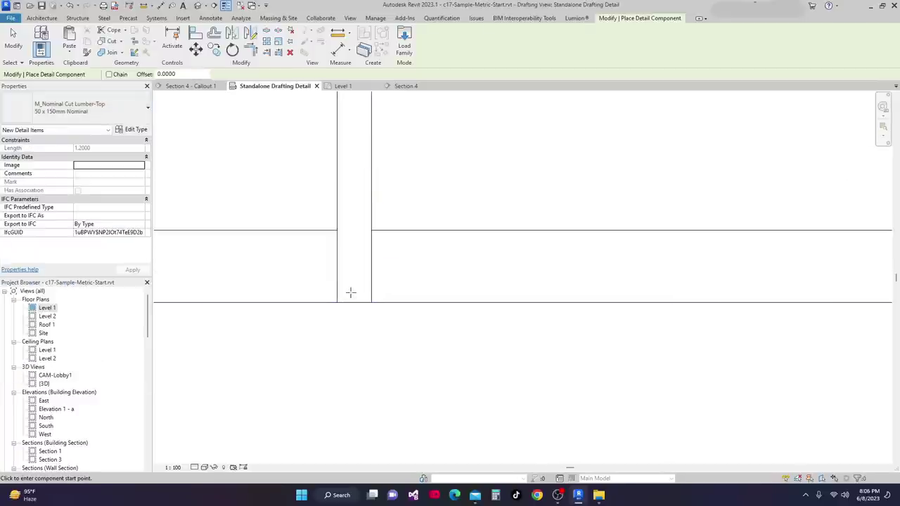
click(337, 301)
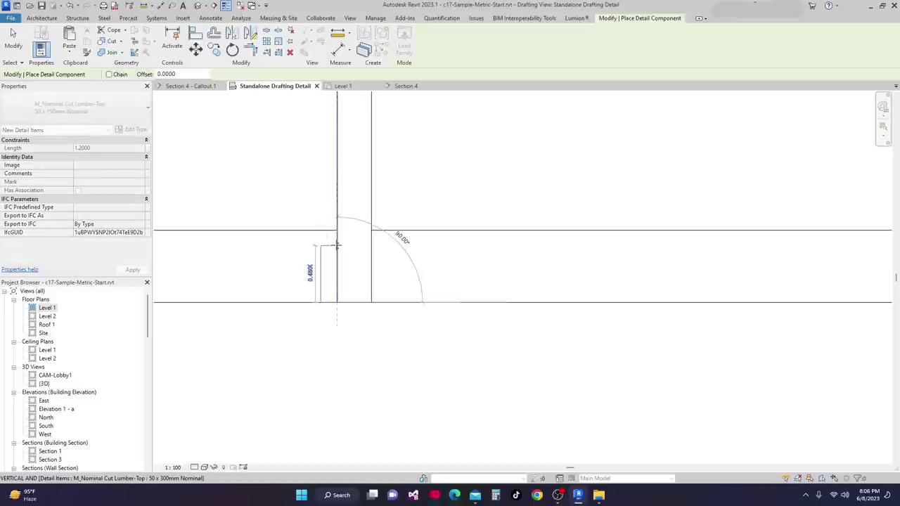
key(Escape)
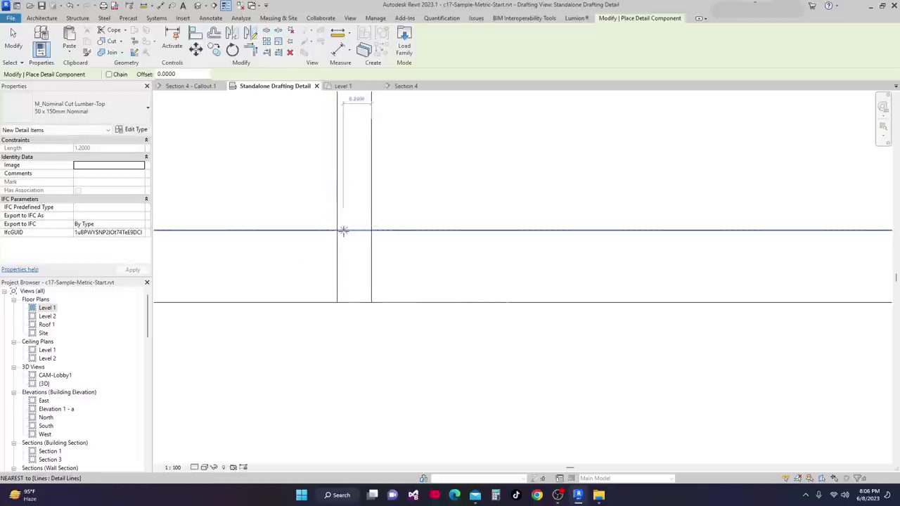
click(338, 230)
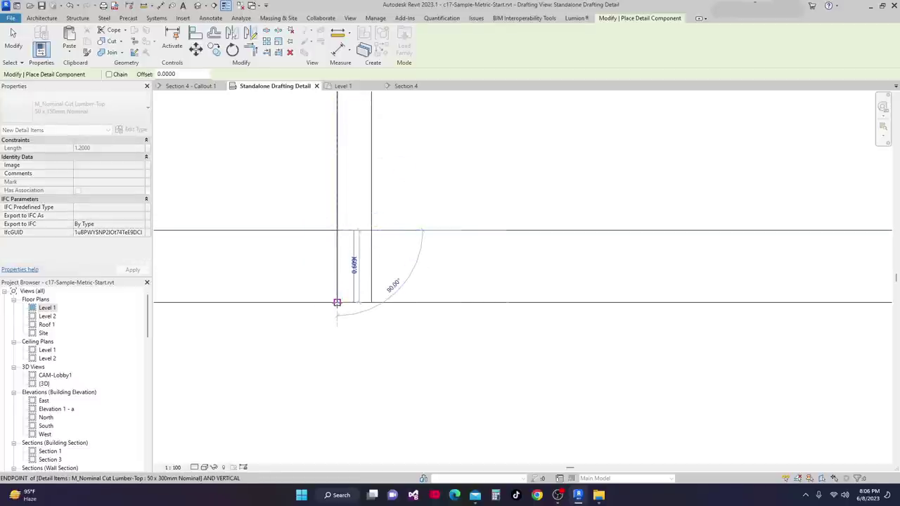
click(337, 302)
key(Escape)
key(Escape)
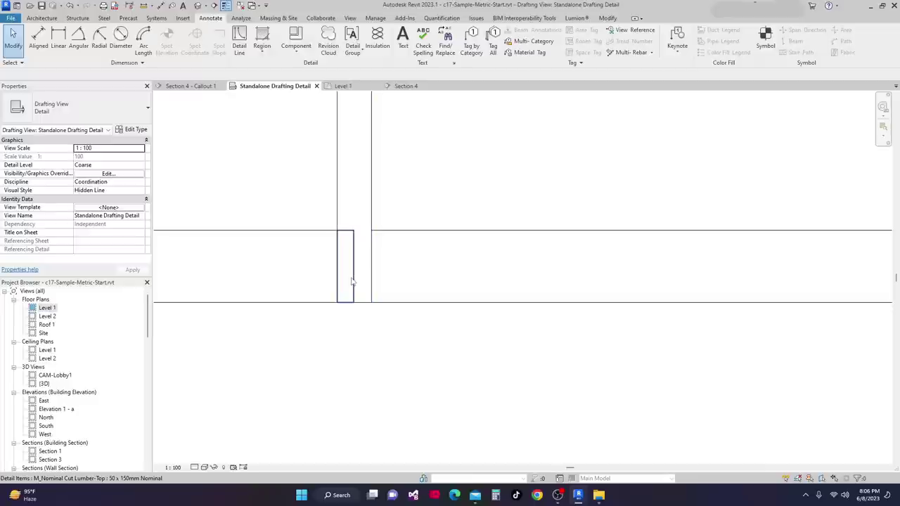
Nudge the vertical 50 x 150mm lumber component slightly inward from the 300 mm member's left edge.
click(336, 256)
key(Right)
key(Right)
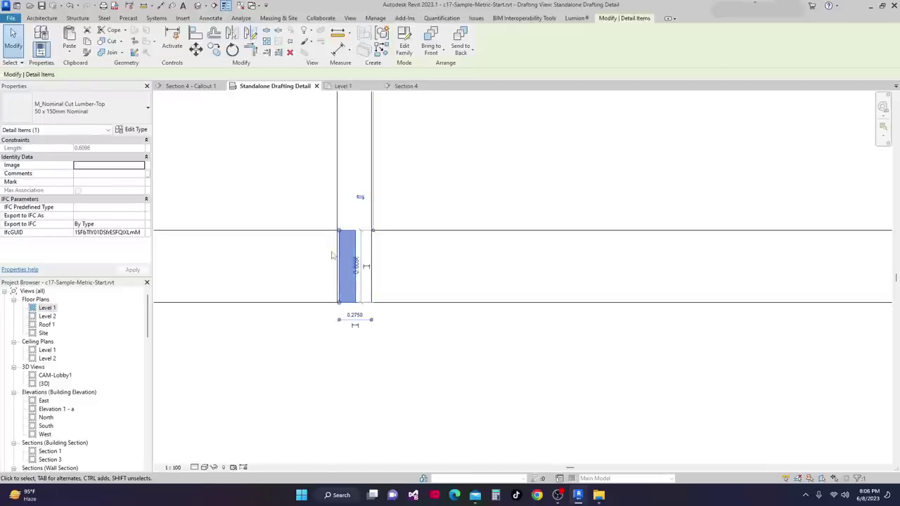
key(Left)
key(Escape)
Examine the position of the 50 x 150mm lumber component within the 300 mm member and between the detail lines.
scroll(408, 229, down, 1)
middle_drag(407, 230, 391, 306)
scroll(390, 305, down, 2)
middle_drag(355, 254, 384, 235)
scroll(357, 282, down, 1)
scroll(383, 234, up, 2)
middle_drag(363, 267, 375, 206)
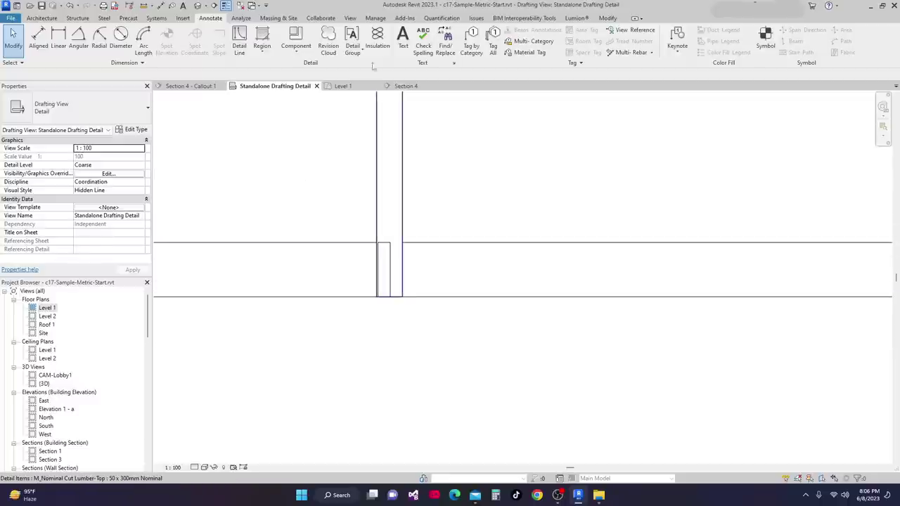
scroll(372, 253, up, 4)
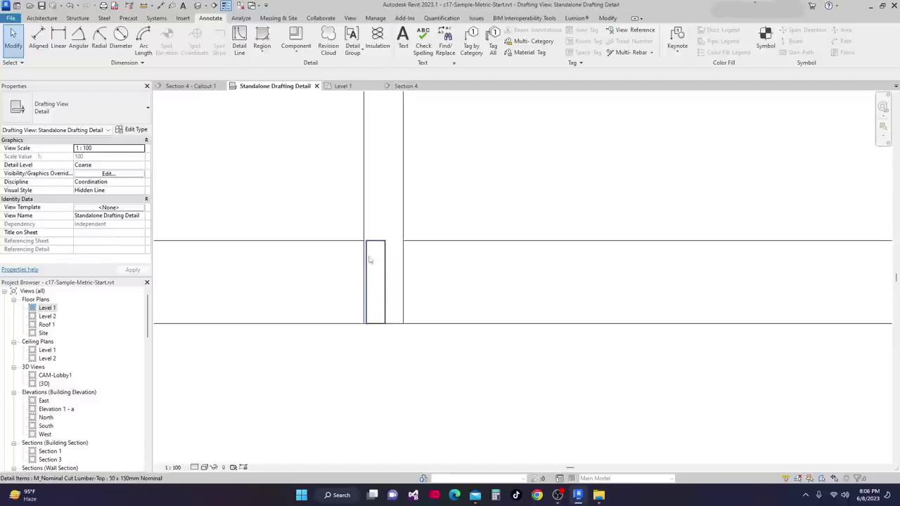
scroll(372, 254, up, 1)
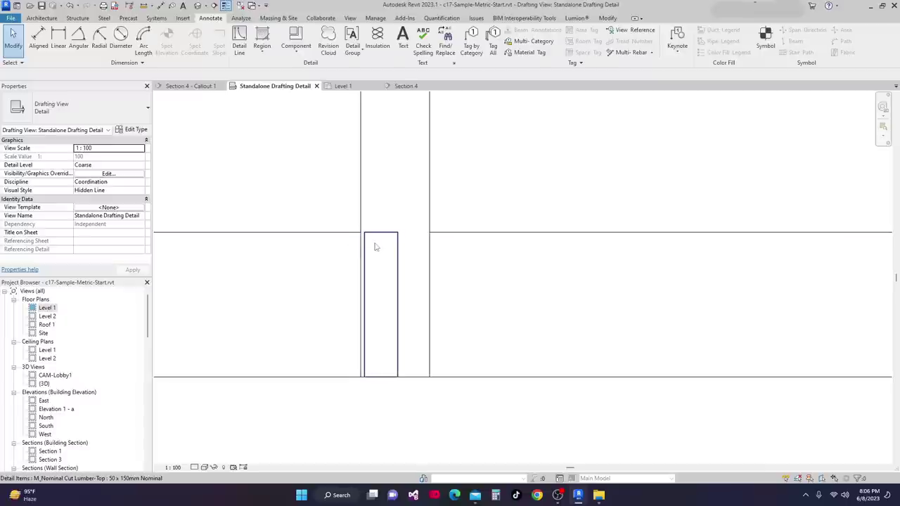
scroll(396, 328, down, 2)
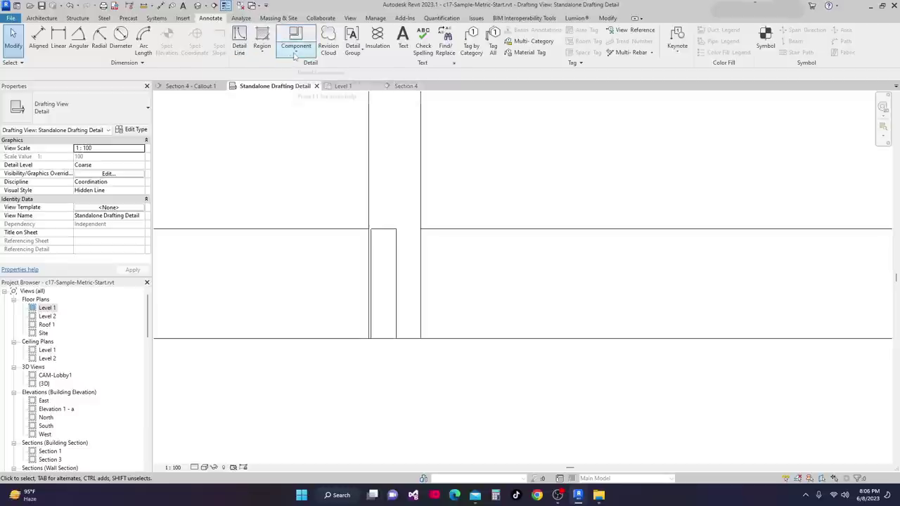
Place a horizontal M_Nominal Cut Lumber-Section 50 x 150mm Nominal component as the bottom plate at the base of the vertical 50 x 150mm member.
click(295, 50)
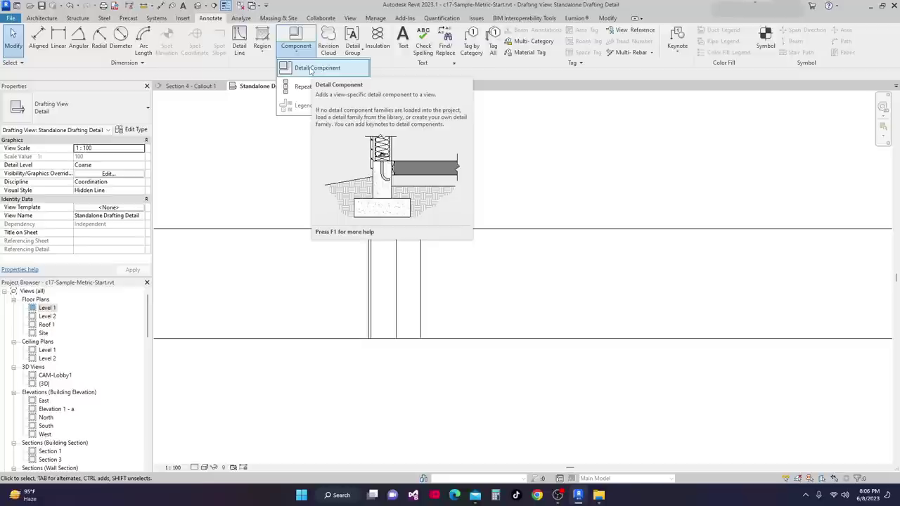
click(314, 68)
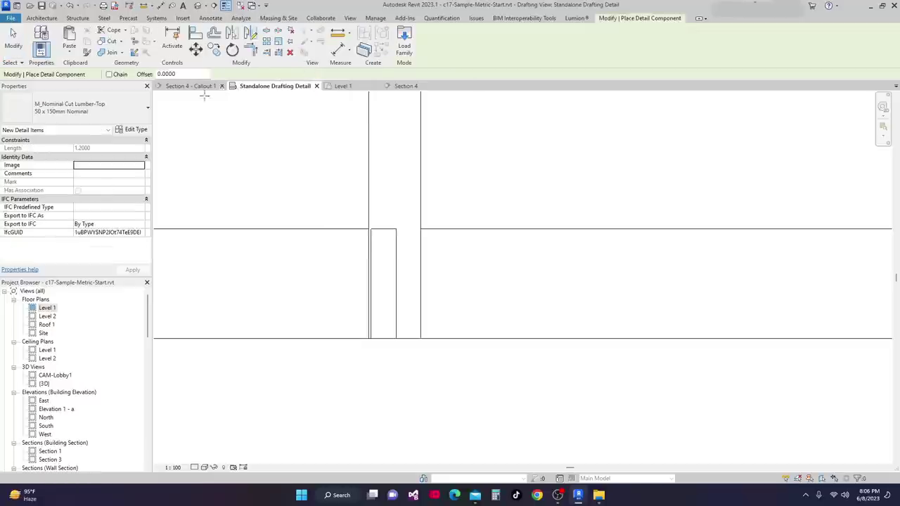
click(149, 109)
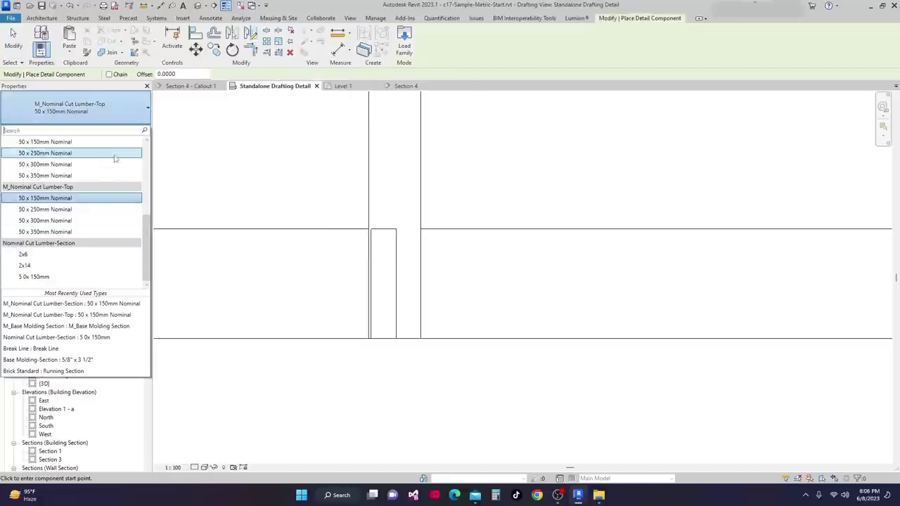
scroll(143, 247, up, 1)
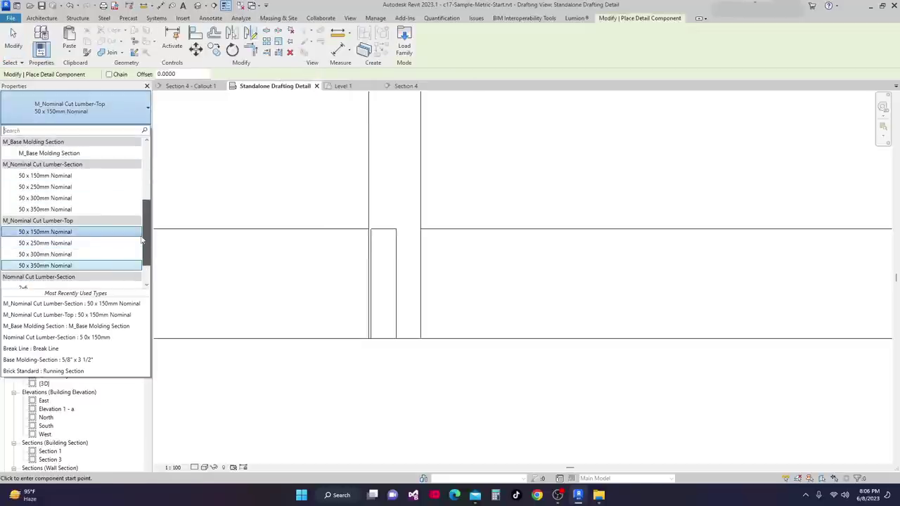
click(38, 179)
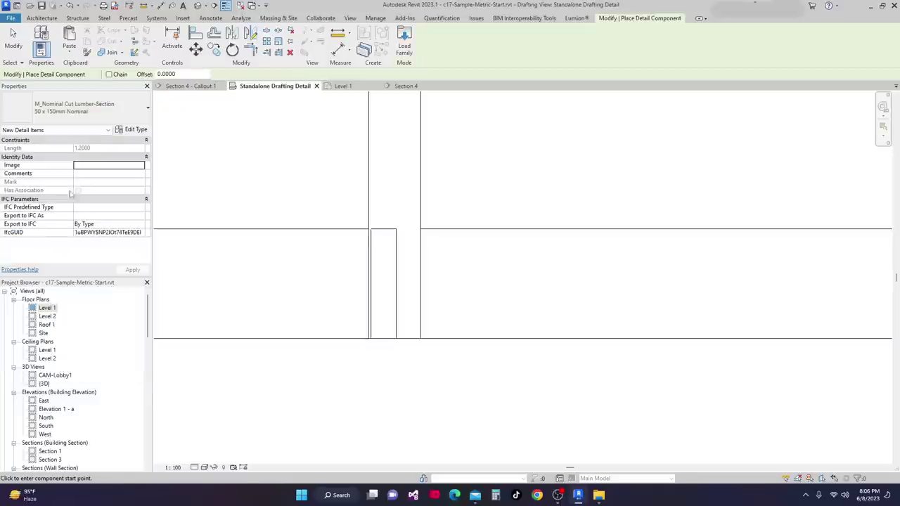
scroll(382, 334, up, 3)
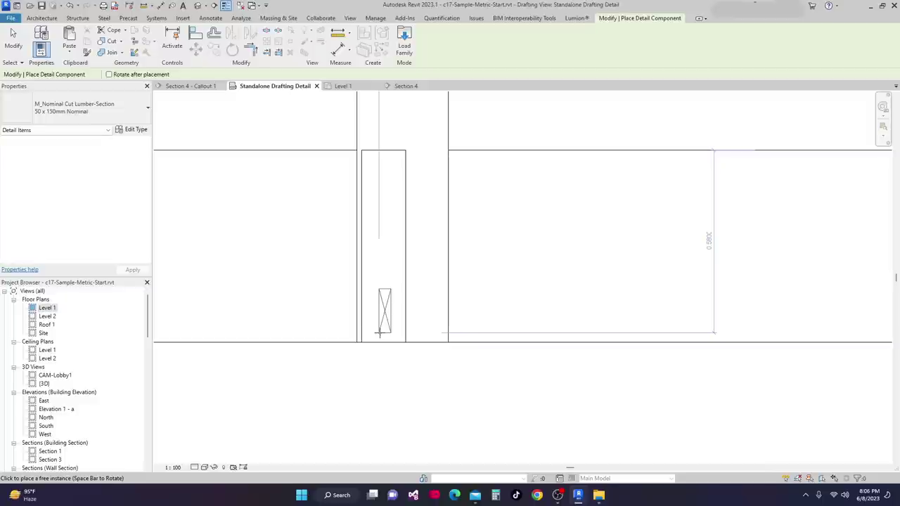
key(space)
click(405, 343)
Place a second horizontal 50 x 150mm lumber section as the top plate at the upper end of the vertical 50 x 150mm member.
scroll(400, 151, up, 2)
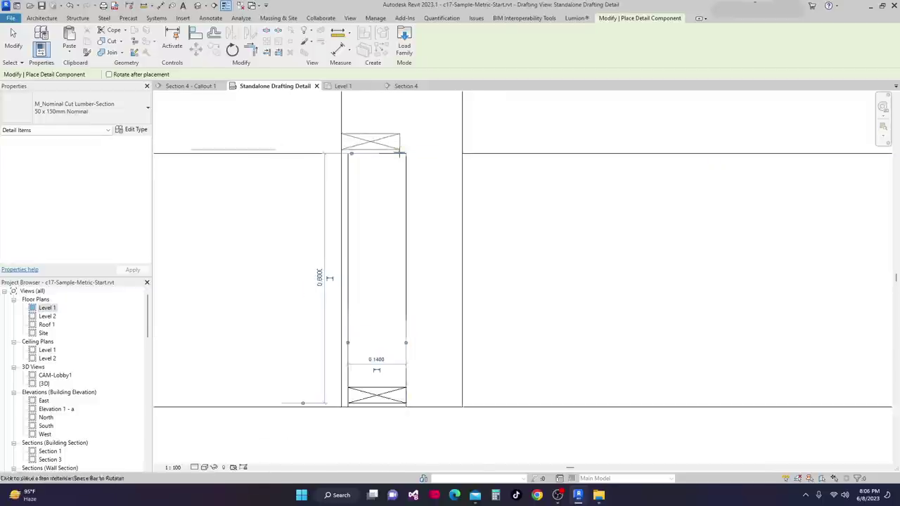
scroll(400, 153, up, 1)
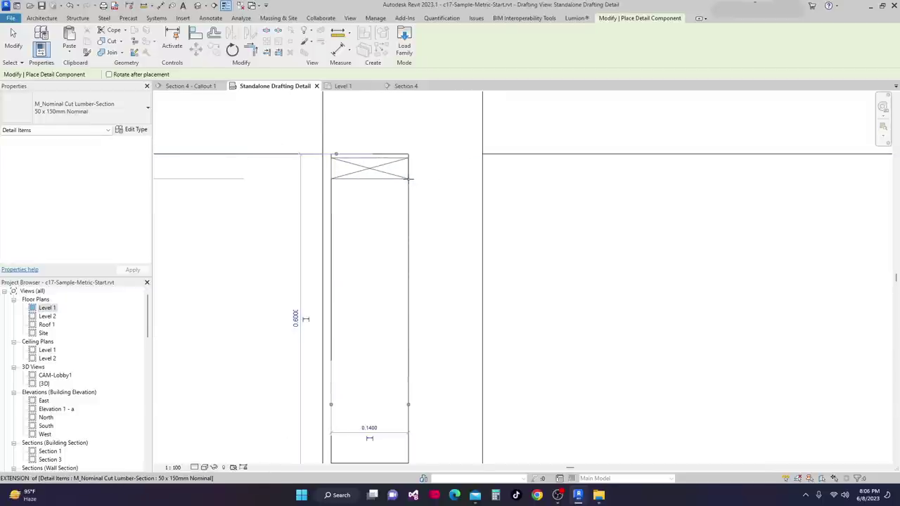
scroll(407, 175, up, 1)
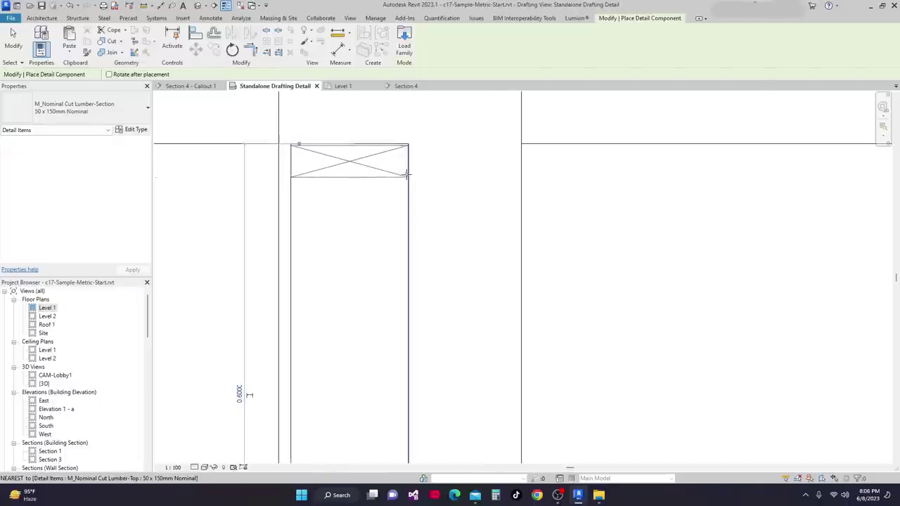
click(407, 177)
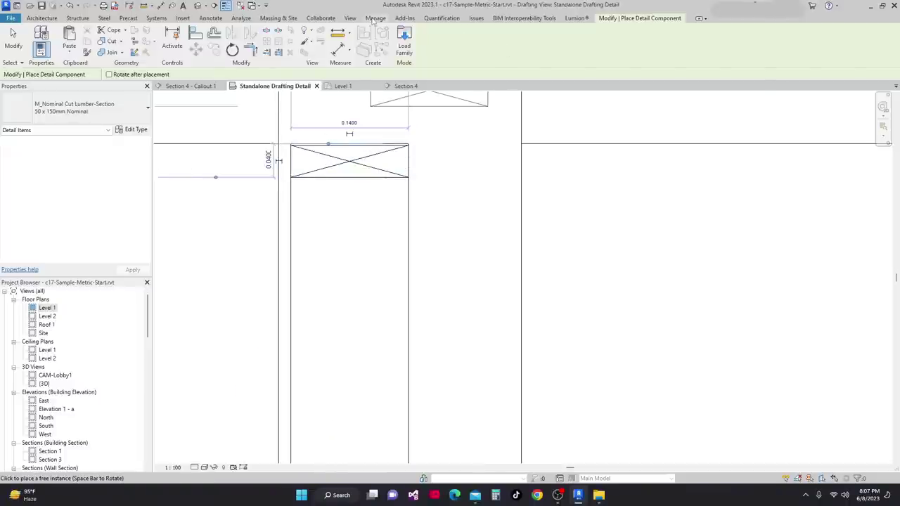
Align the top plate's upper edge with the upper end of the vertical 50 x 150mm member.
click(195, 34)
scroll(349, 138, up, 2)
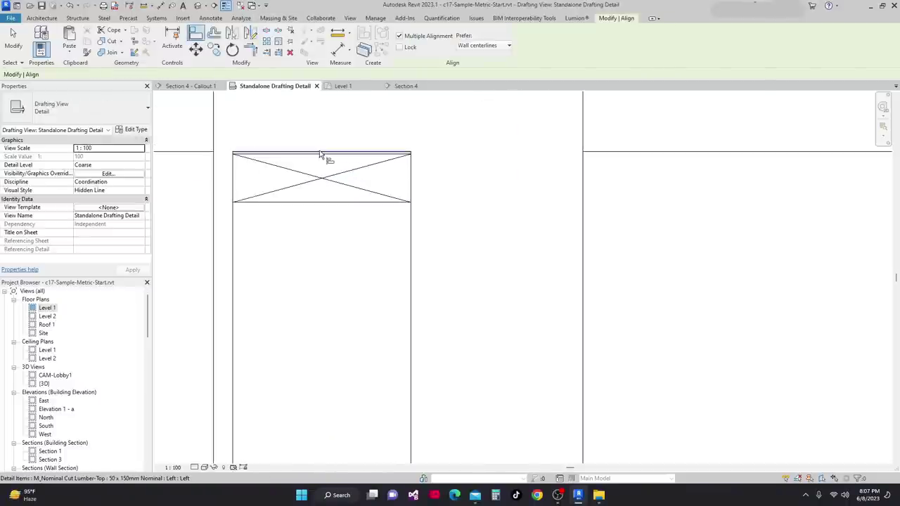
scroll(359, 169, down, 5)
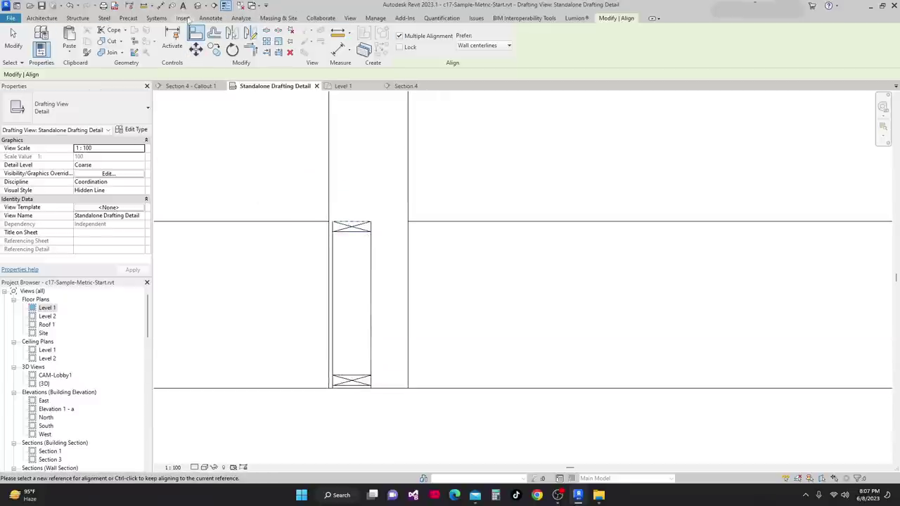
Place a horizontal M_Nominal Cut Lumber-Section 50 x 250mm Nominal component on the detail line above the top plate, starting at the 300 mm member's left edge.
click(210, 19)
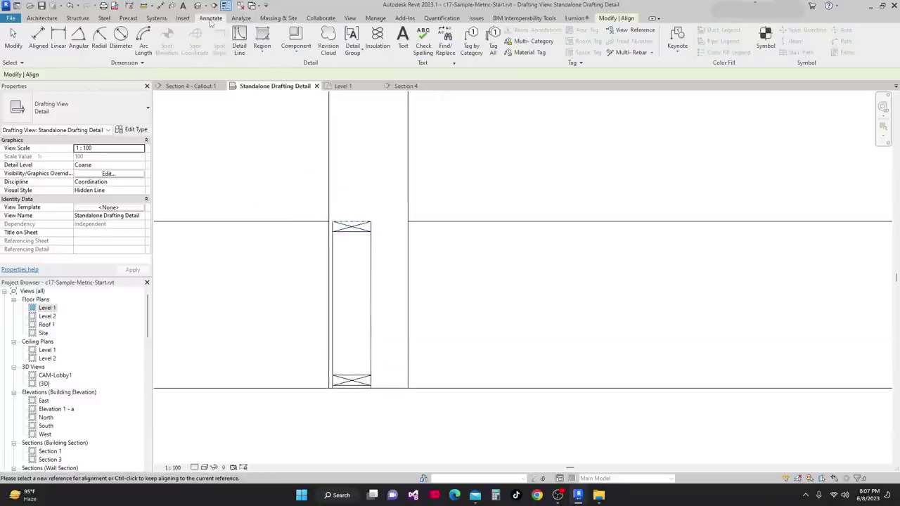
click(296, 52)
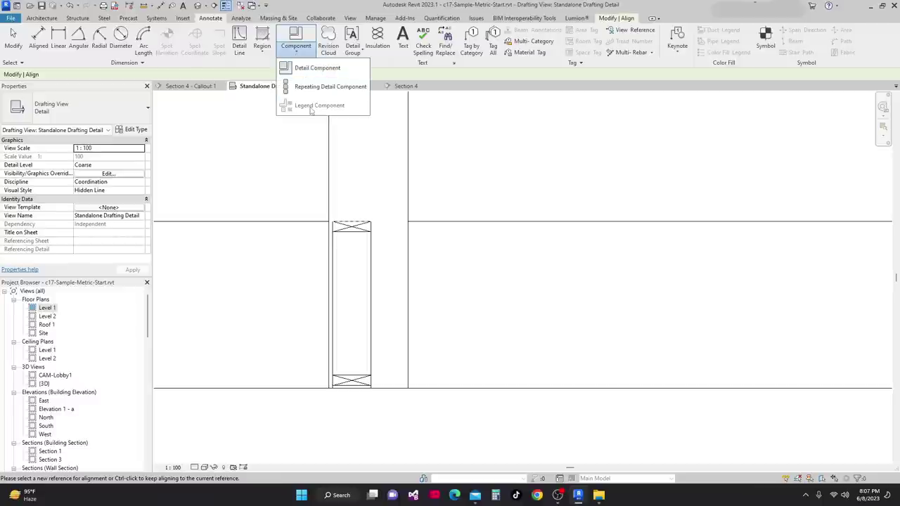
click(325, 68)
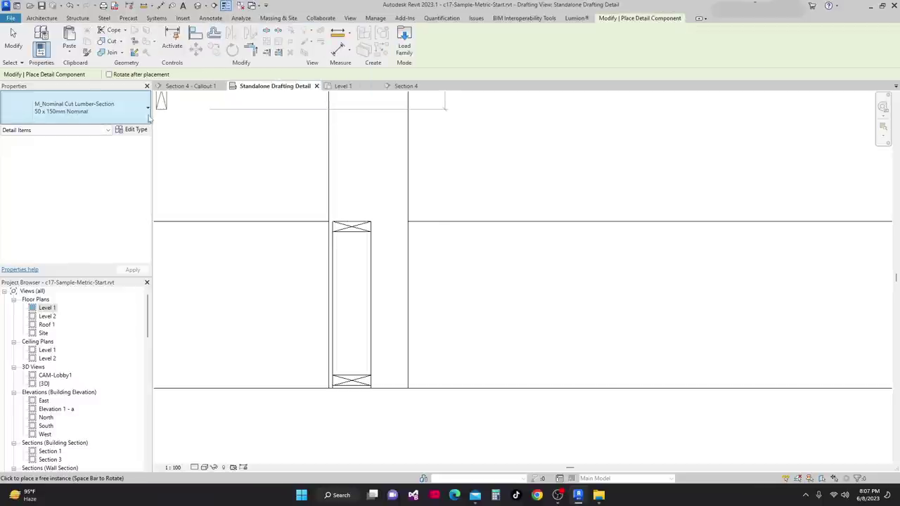
click(148, 108)
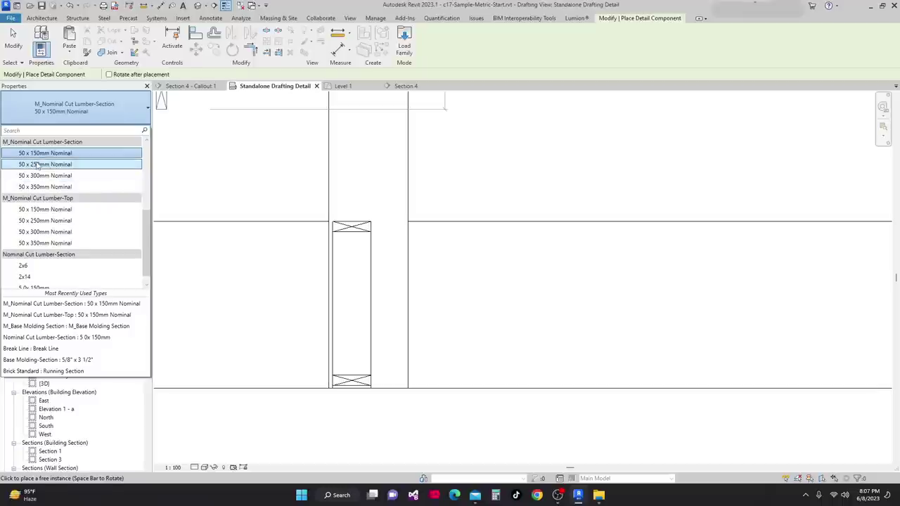
click(37, 166)
scroll(342, 218, up, 1)
key(space)
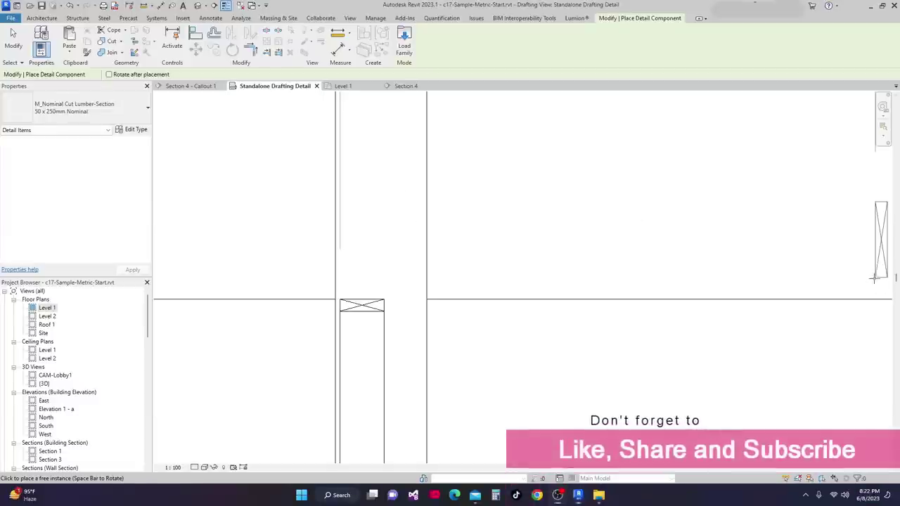
scroll(338, 301, up, 1)
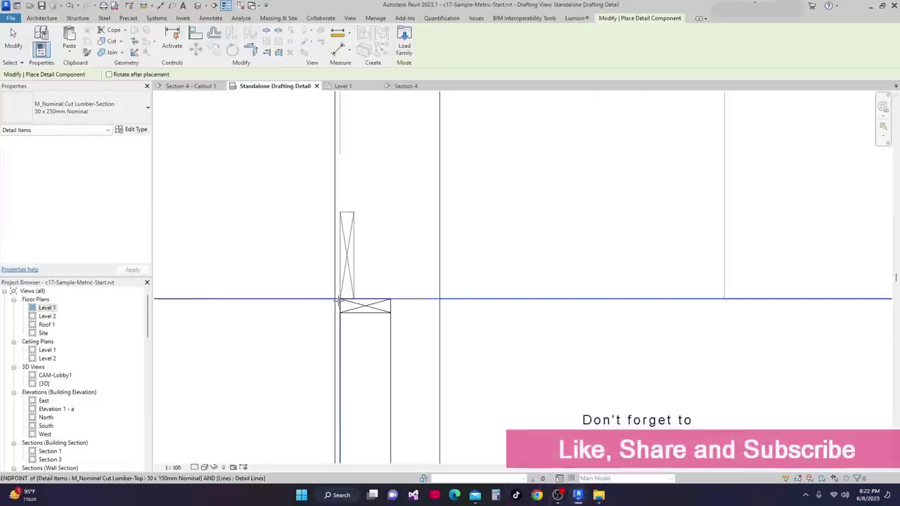
scroll(339, 284, up, 1)
key(space)
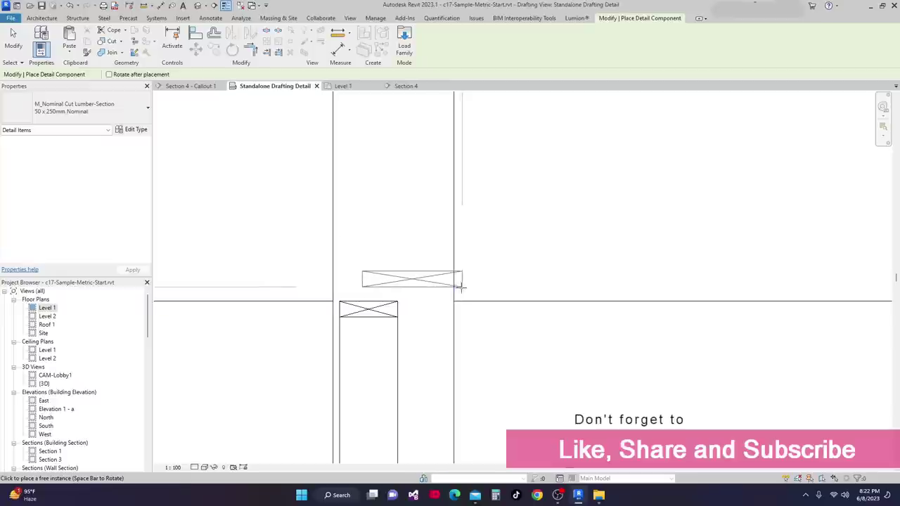
scroll(429, 297, up, 1)
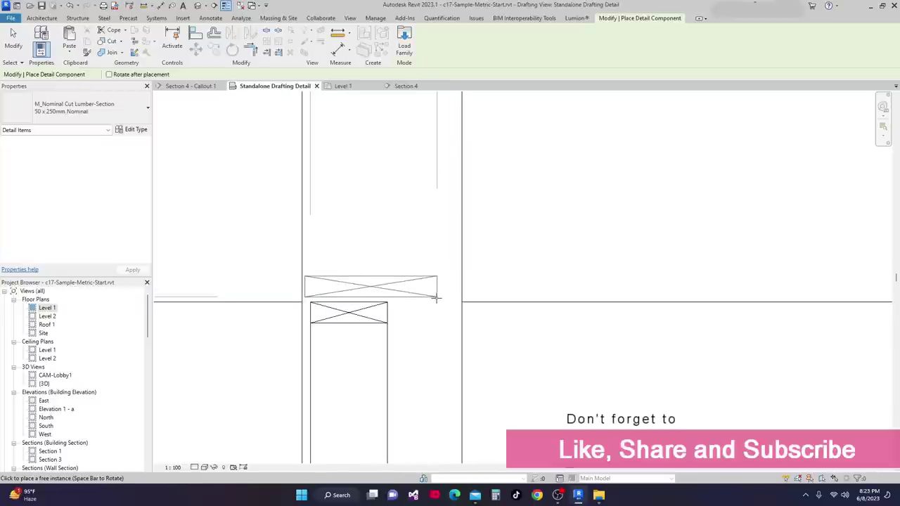
click(433, 299)
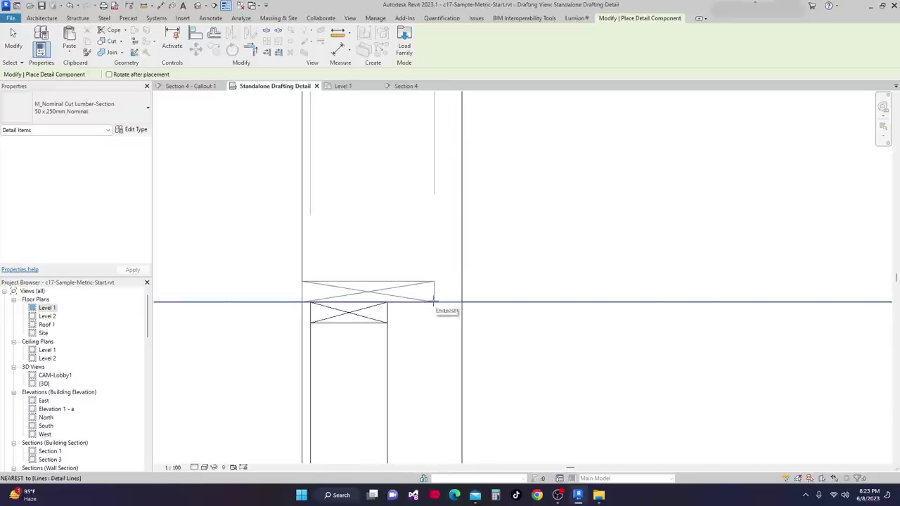
Set the Depth of the vertical member's M_Nominal Cut Lumber-Top 50 x 150mm Nominal type to 0.15.
scroll(467, 250, down, 2)
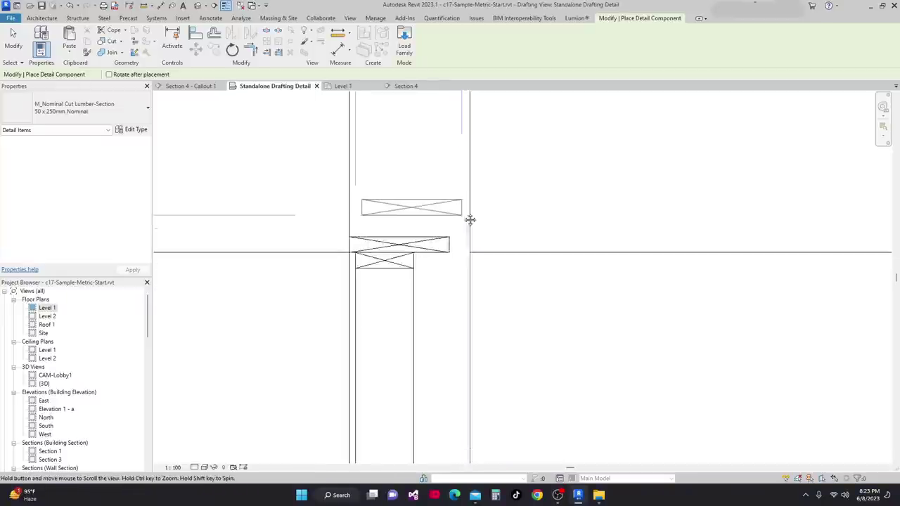
key(Escape)
key(Escape)
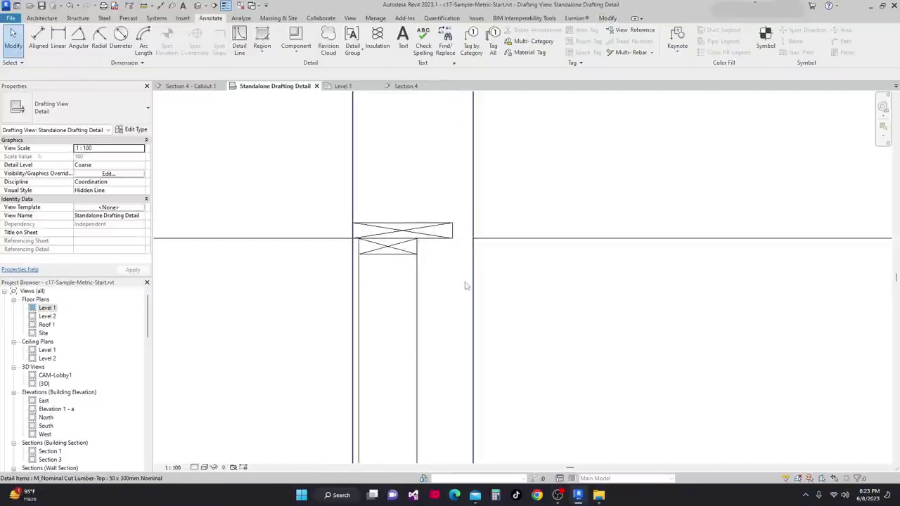
click(417, 330)
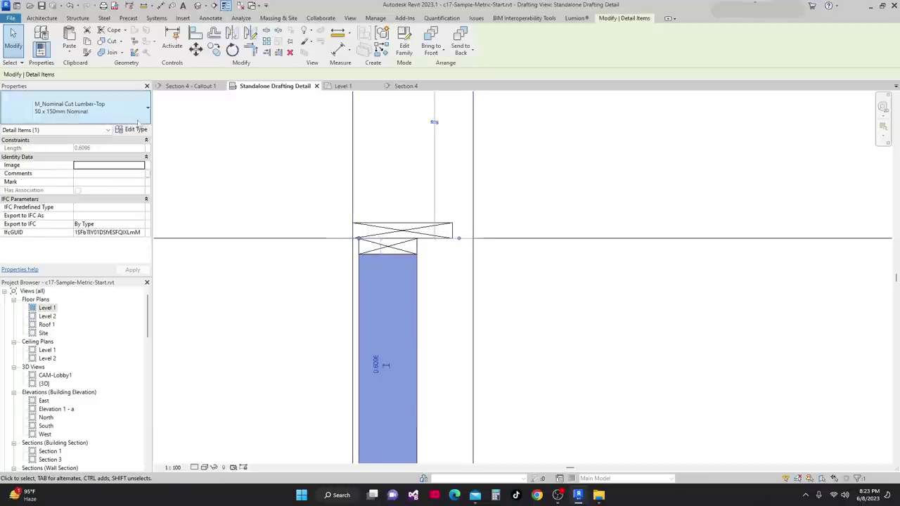
click(136, 130)
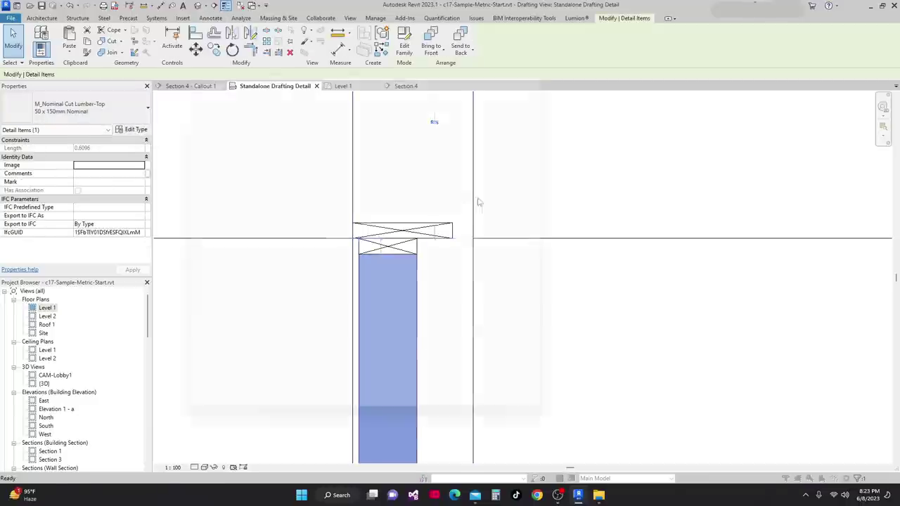
click(431, 178)
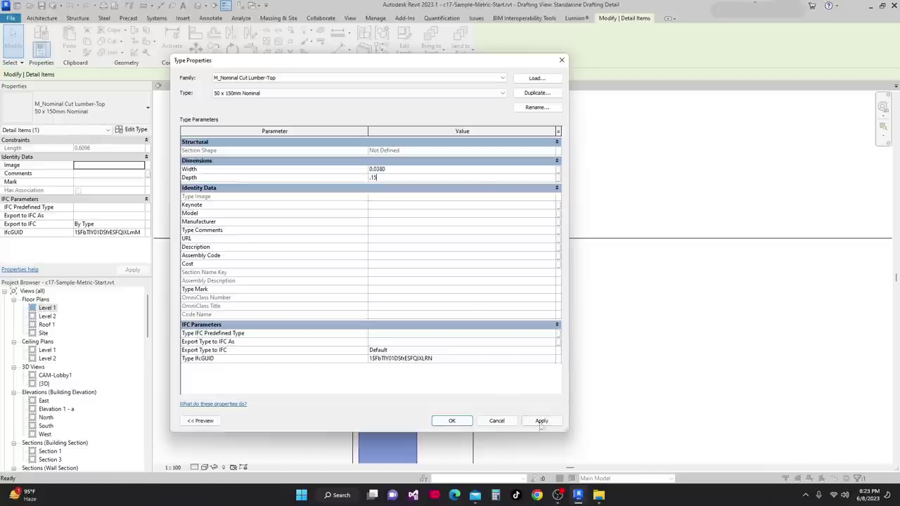
click(543, 421)
click(452, 420)
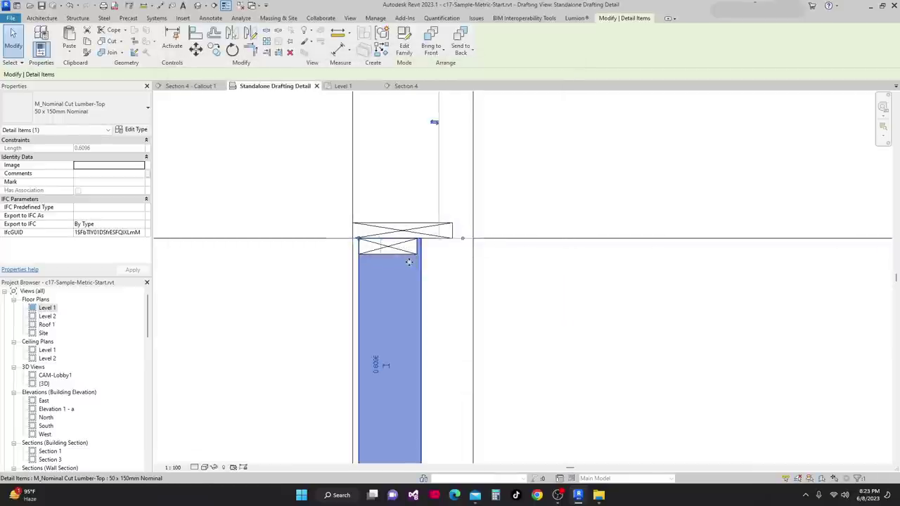
Set the Depth of the top plate's M_Nominal Cut Lumber-Section 50 x 150mm Nominal type to 0.15.
click(397, 257)
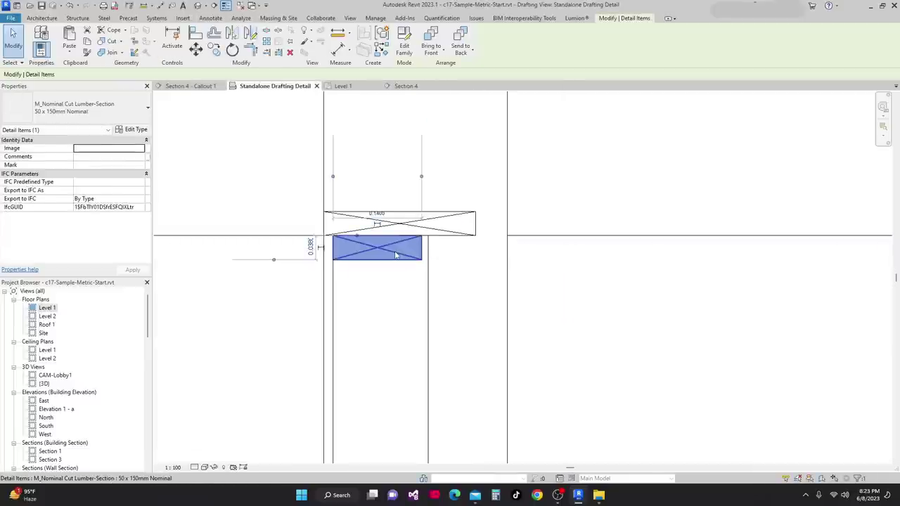
click(132, 130)
click(401, 177)
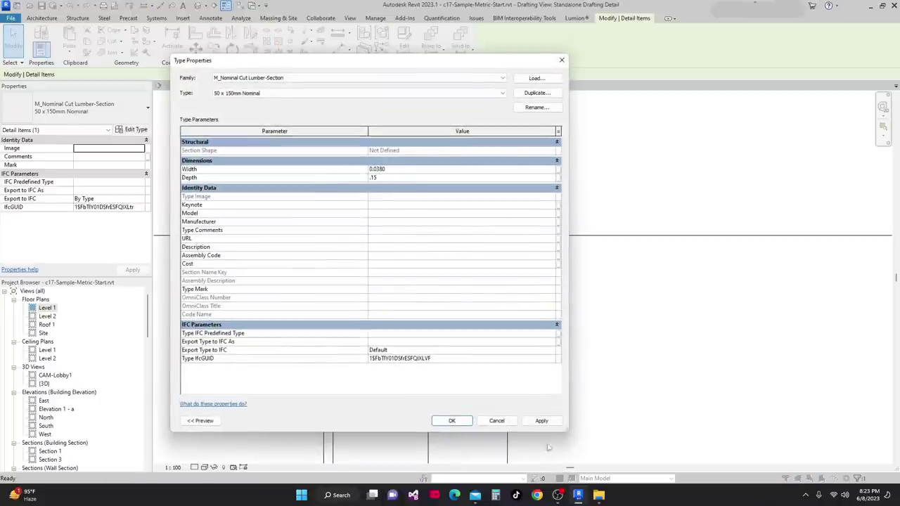
click(451, 421)
Align the right end of the top plate with the right edge of the vertical 50 x 150mm member.
middle_drag(451, 421, 399, 339)
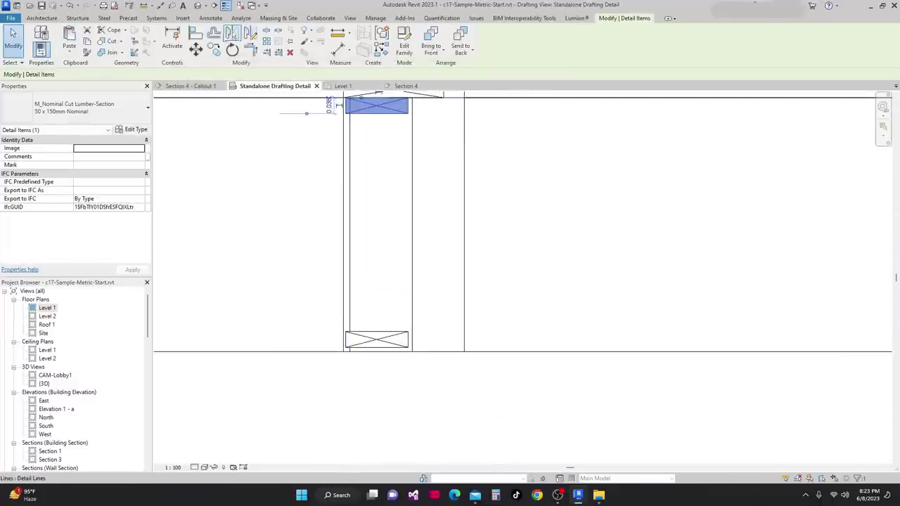
click(196, 33)
middle_drag(493, 229, 464, 287)
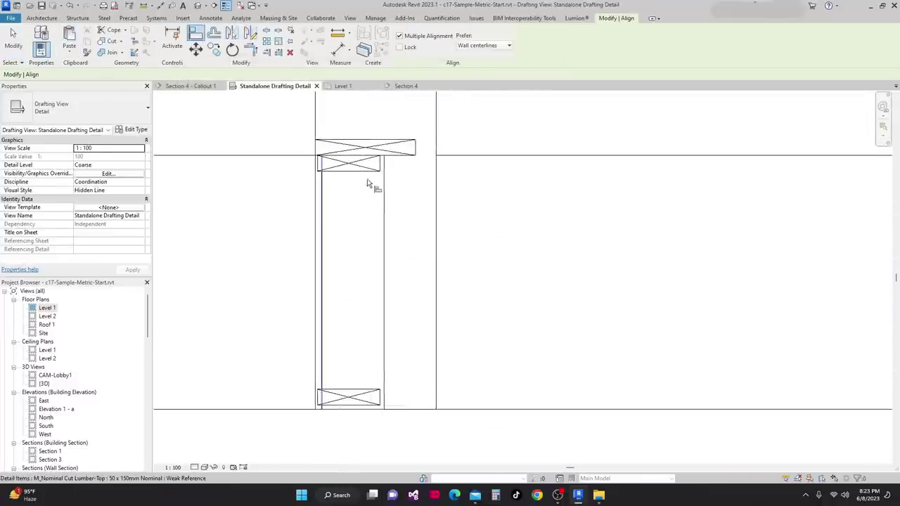
click(383, 188)
click(381, 168)
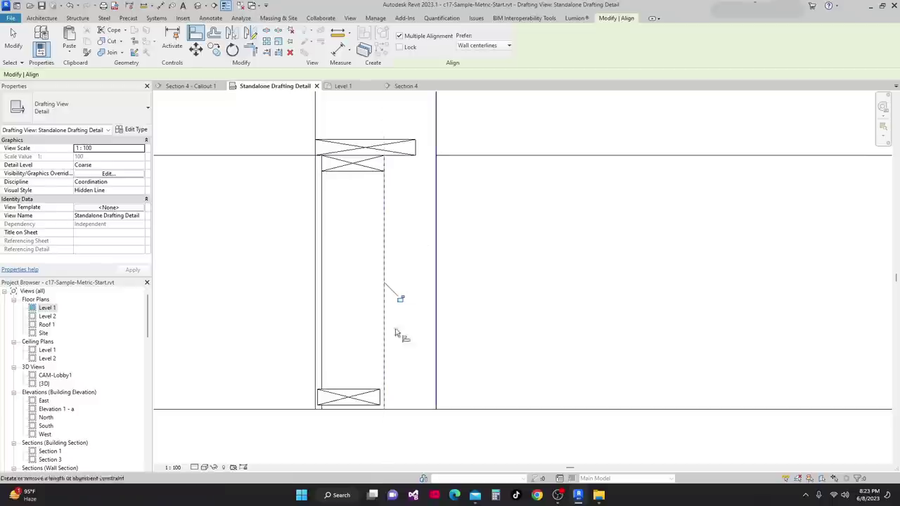
click(384, 388)
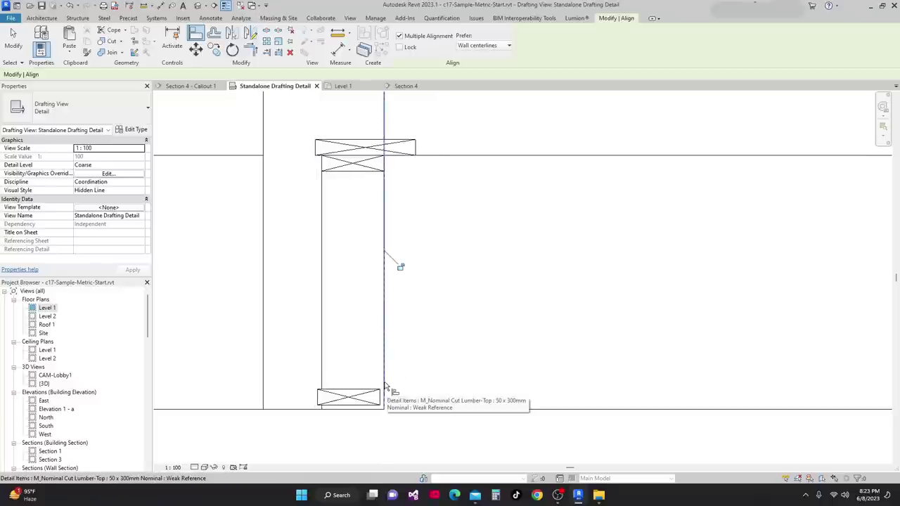
scroll(382, 366, down, 2)
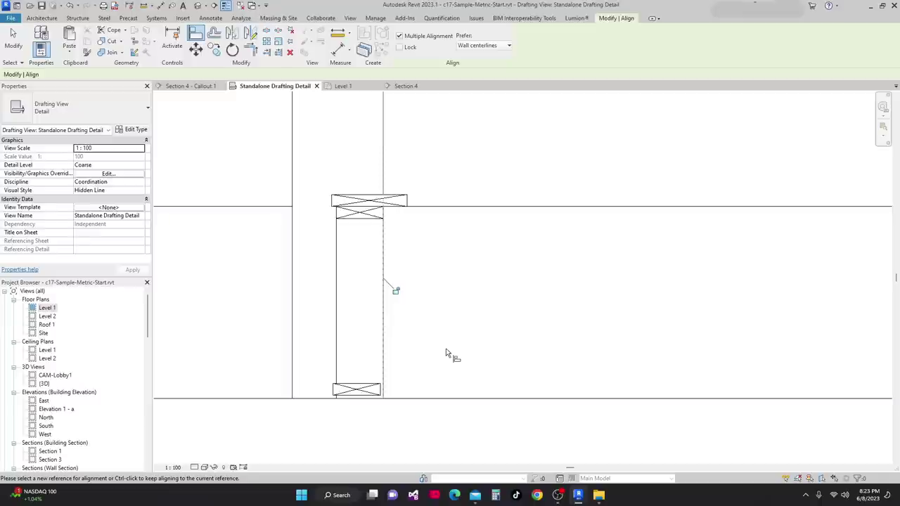
key(ctrl+z)
Align the right end of the bottom plate with the right edge of the vertical 50 x 150mm member.
click(385, 367)
click(381, 403)
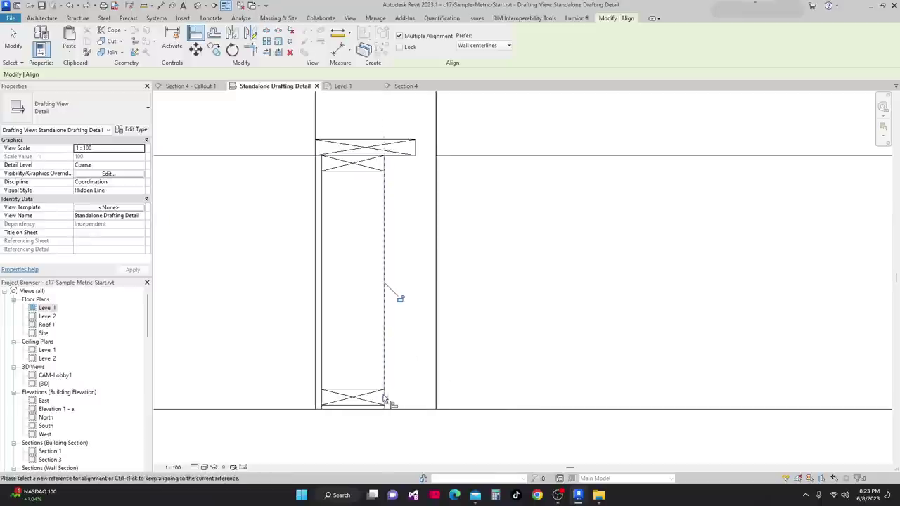
scroll(457, 377, down, 1)
middle_drag(467, 381, 469, 436)
key(Escape)
key(Escape)
middle_drag(466, 401, 468, 344)
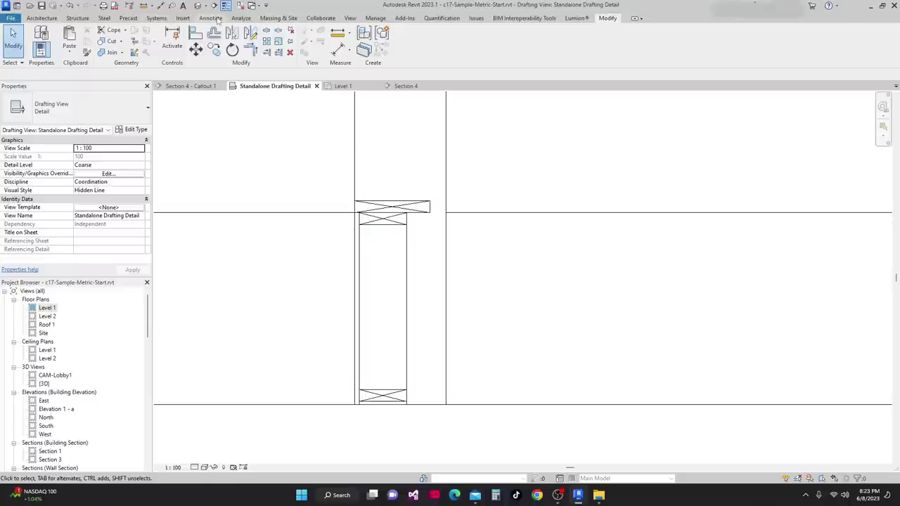
Draw vertical batt insulation 0.15 wide from the middle of the bottom plate's upper edge to the detail line above the top plate.
click(209, 19)
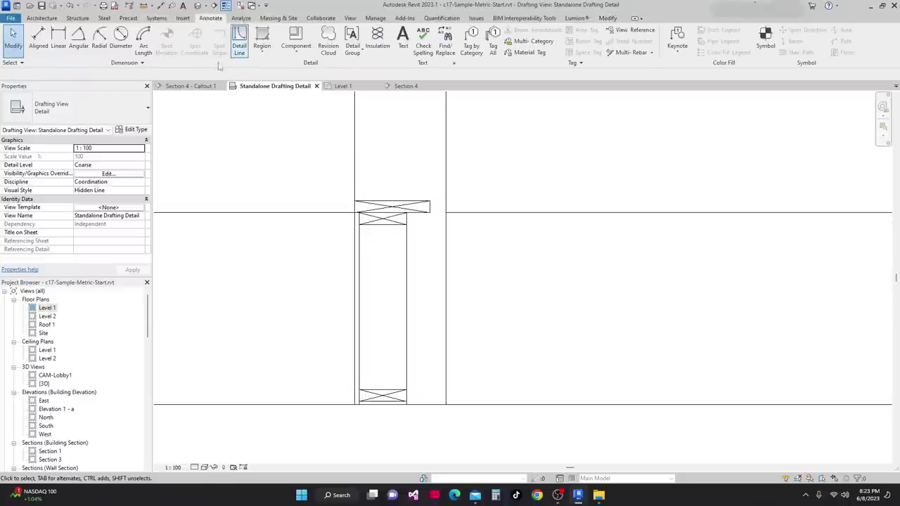
click(376, 42)
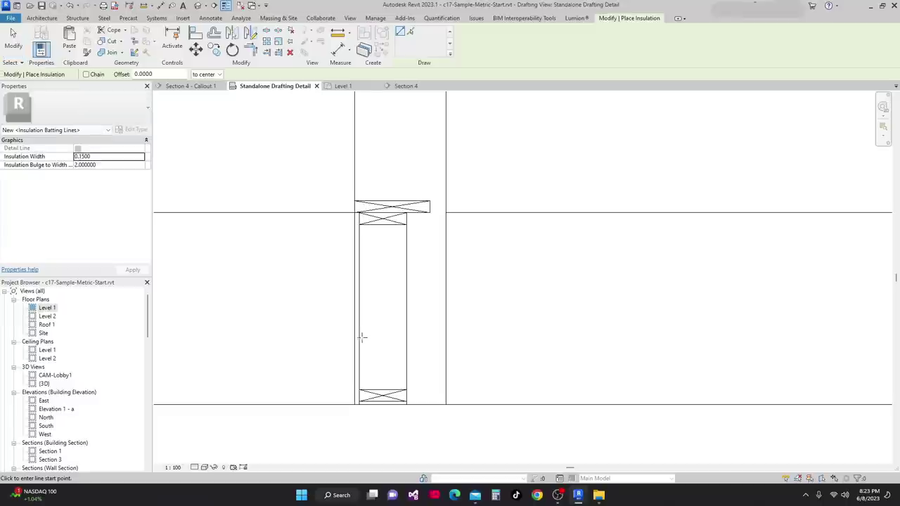
click(383, 389)
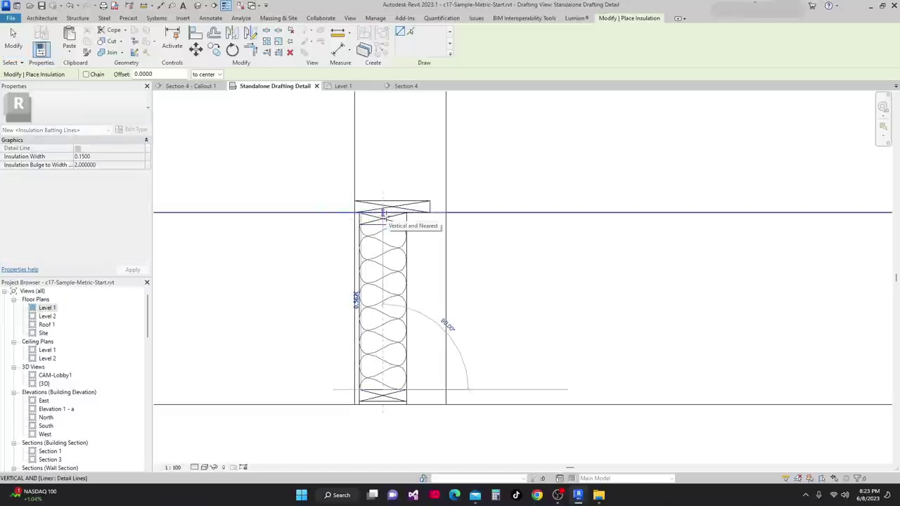
click(383, 213)
scroll(368, 396, down, 3)
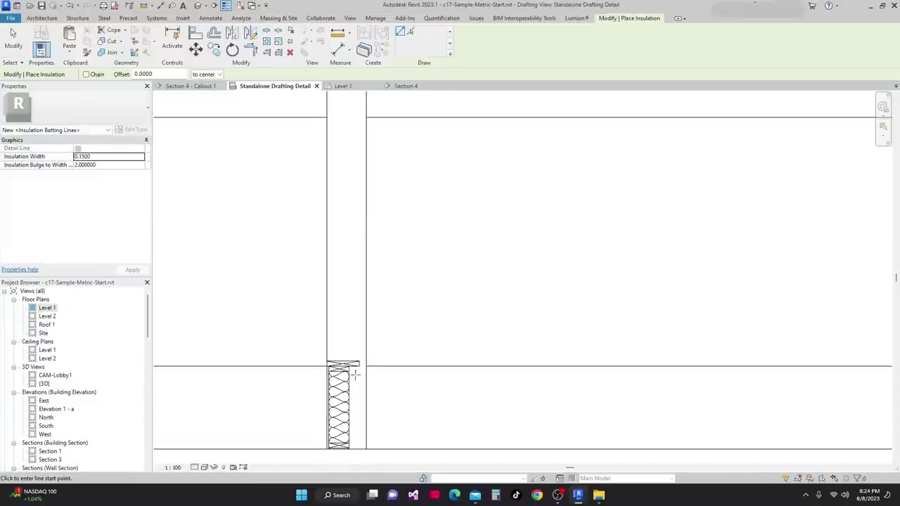
scroll(356, 375, down, 5)
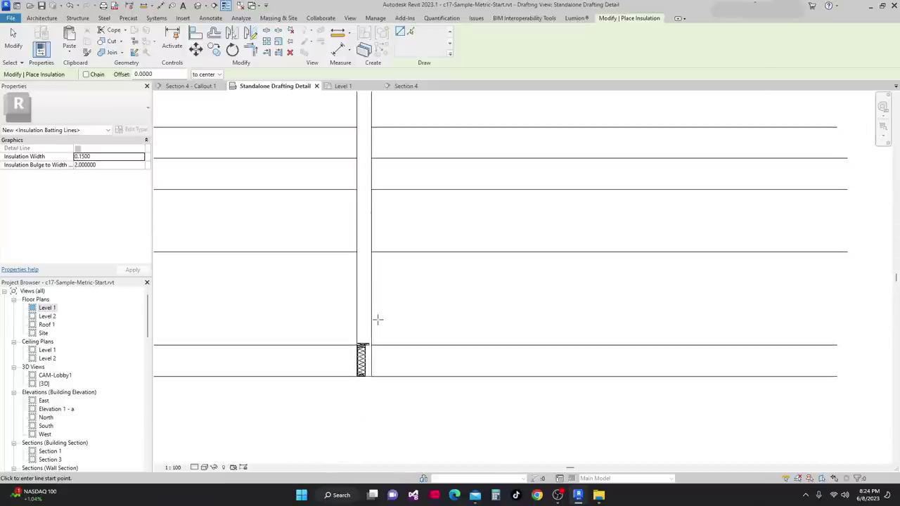
key(Escape)
Examine the wall framing around and between the windows in the Section 4 - Callout 1 view.
click(167, 88)
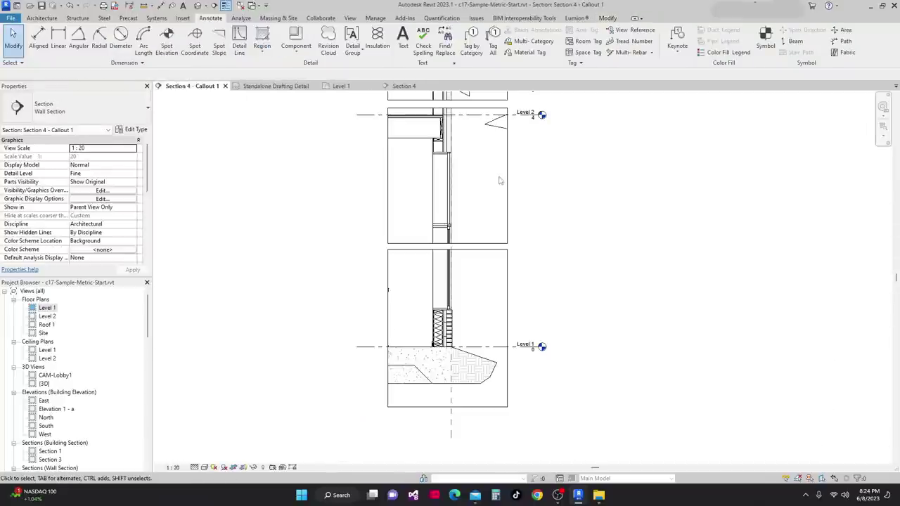
scroll(450, 183, up, 1)
scroll(433, 225, up, 3)
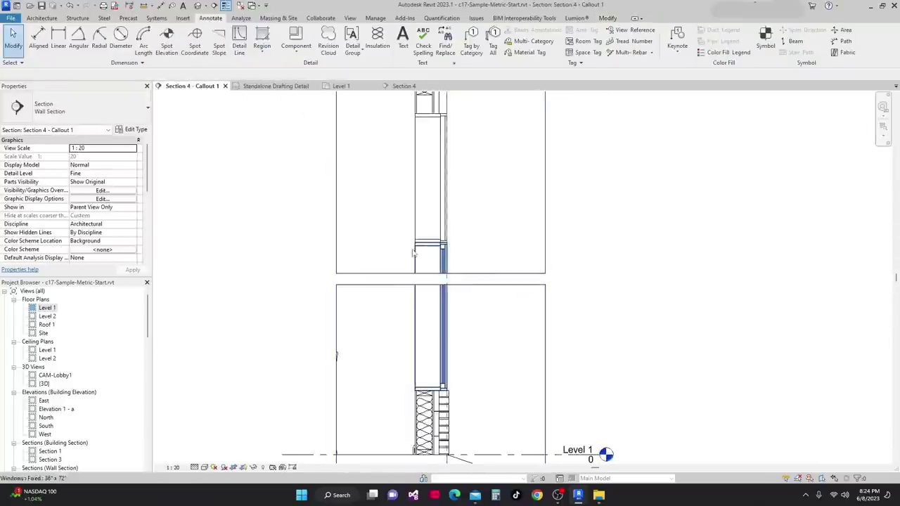
scroll(424, 246, up, 3)
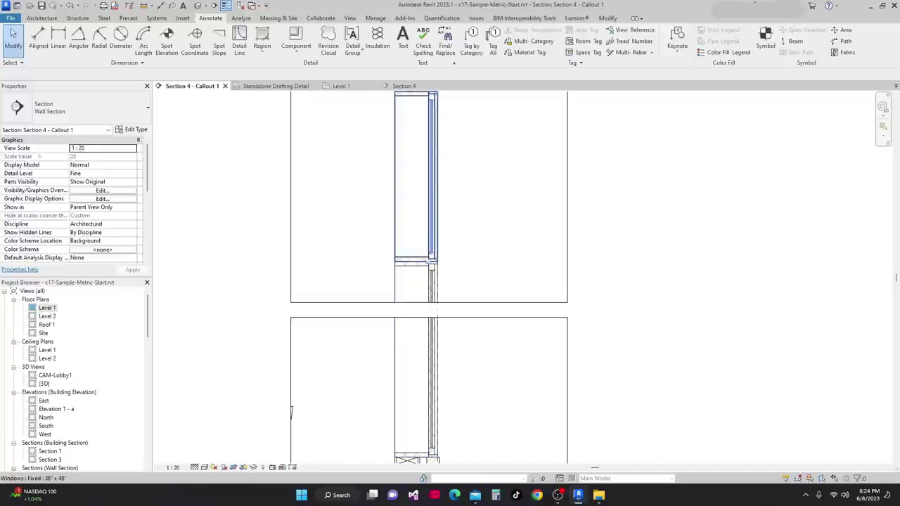
scroll(401, 233, down, 4)
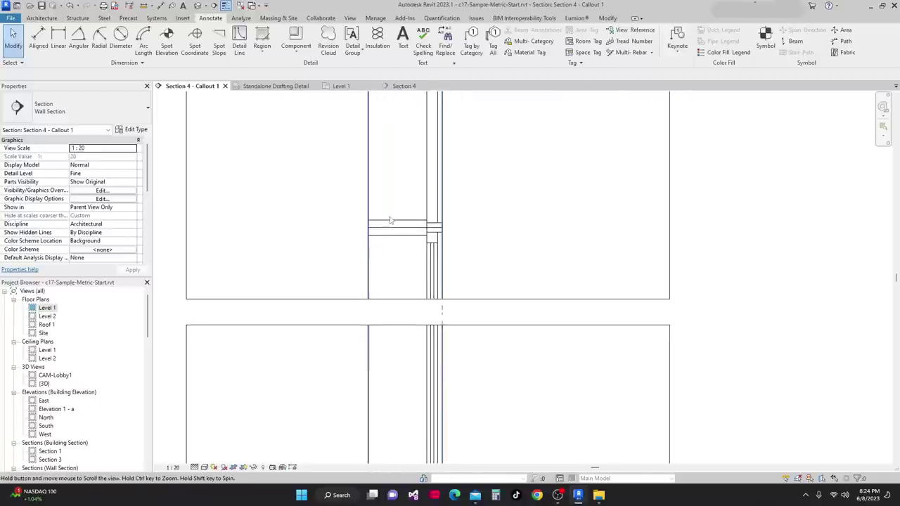
scroll(389, 191, down, 1)
scroll(387, 402, up, 1)
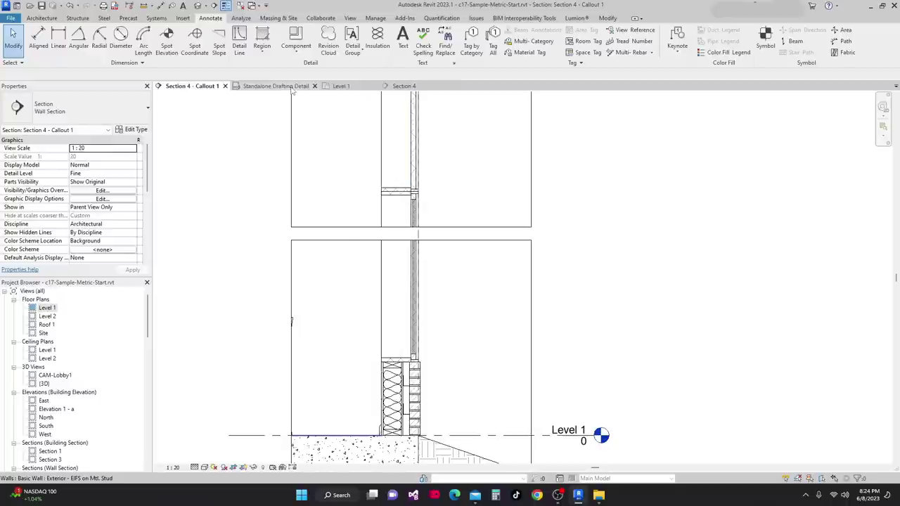
Place a horizontal 50 x 250mm Nominal lumber section in the Standalone Drafting Detail, just below the next detail line up the wall, at its left edge.
click(258, 89)
scroll(377, 378, up, 5)
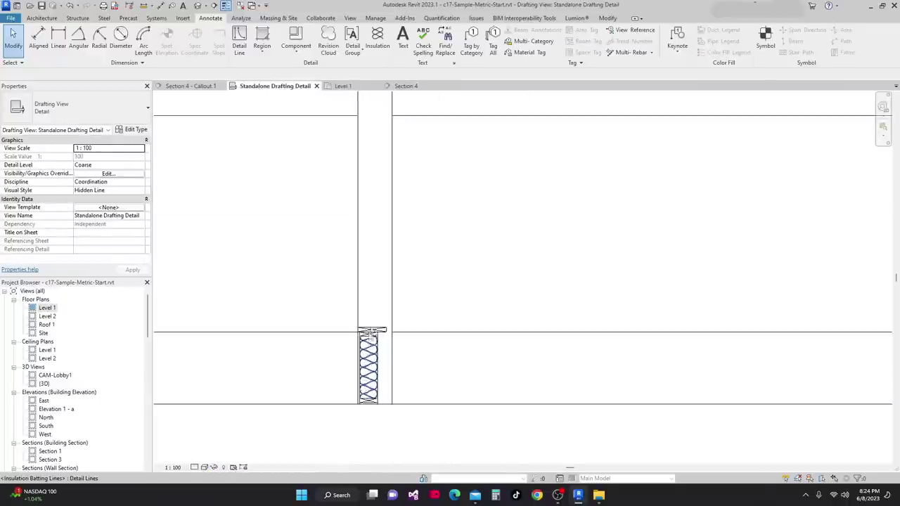
middle_drag(377, 378, 373, 410)
scroll(373, 410, down, 1)
scroll(365, 396, up, 2)
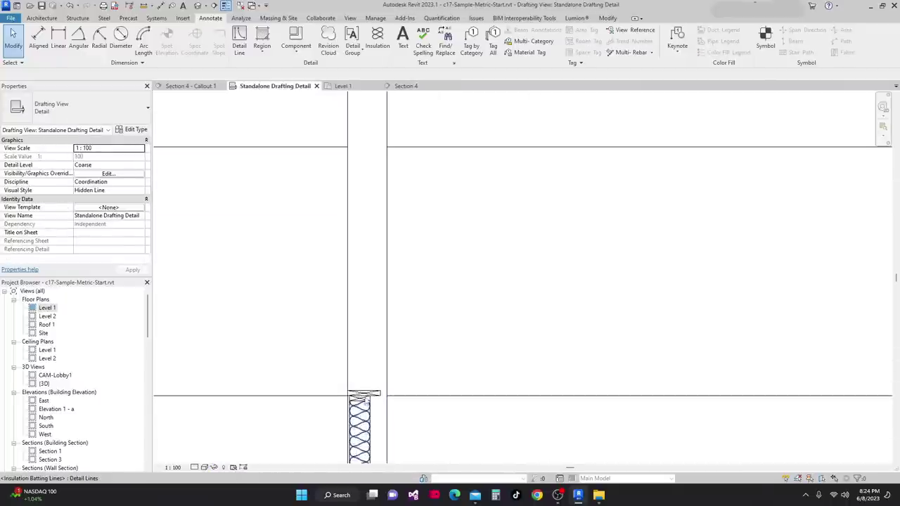
click(366, 395)
right_click(367, 393)
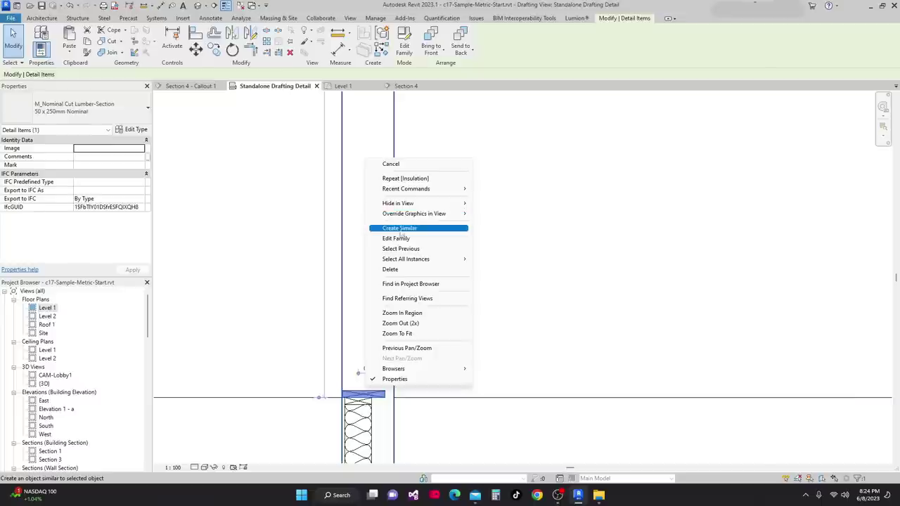
click(399, 229)
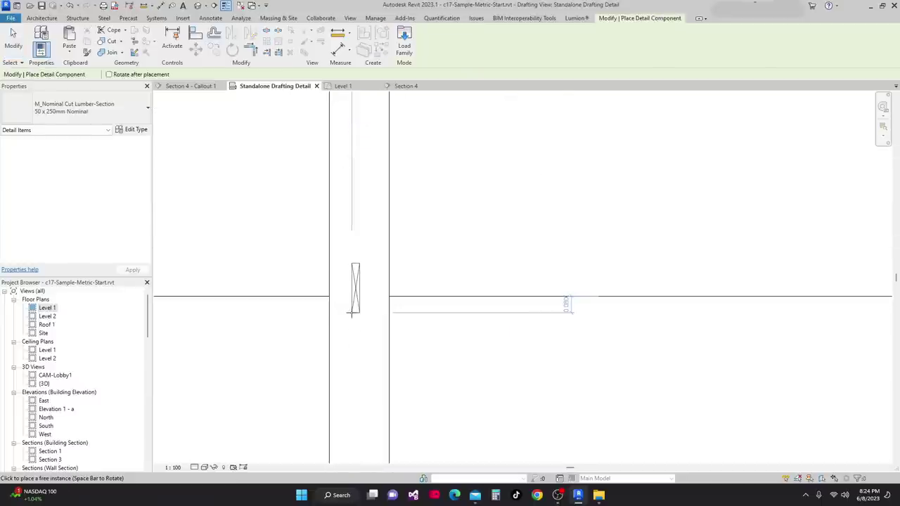
key(space)
scroll(373, 301, up, 1)
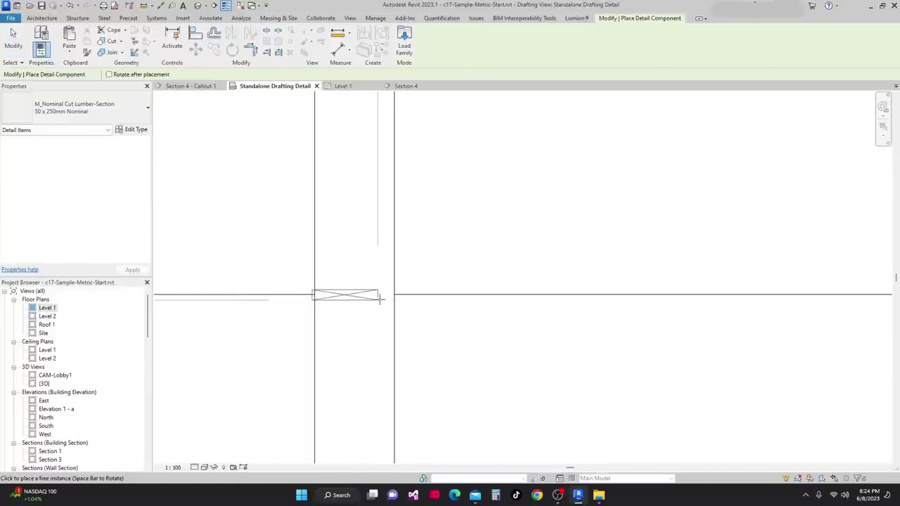
scroll(379, 307, up, 1)
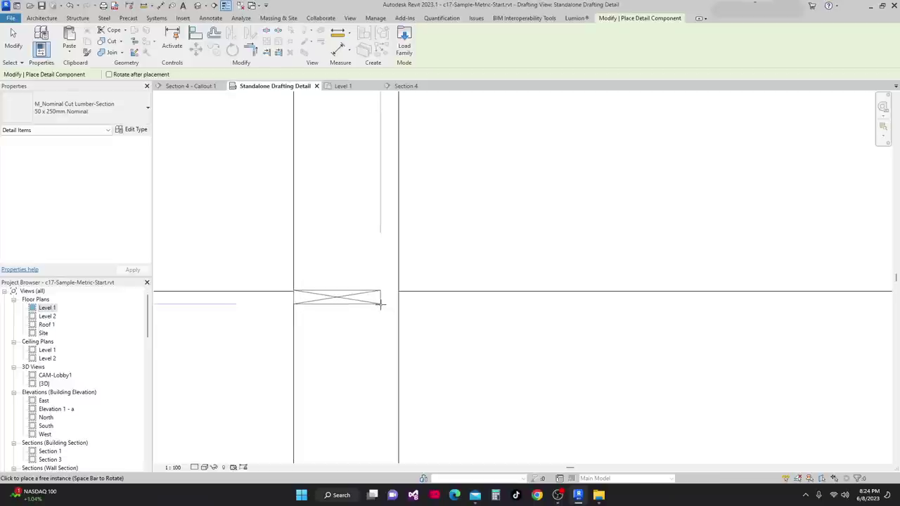
click(380, 301)
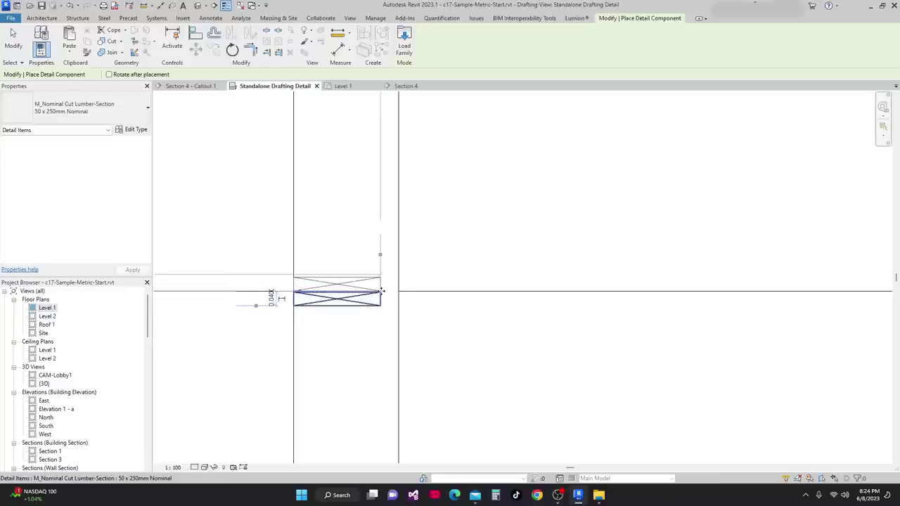
Place another horizontal 50 x 250mm Nominal lumber section directly above the one just placed at the detail line.
scroll(381, 291, down, 3)
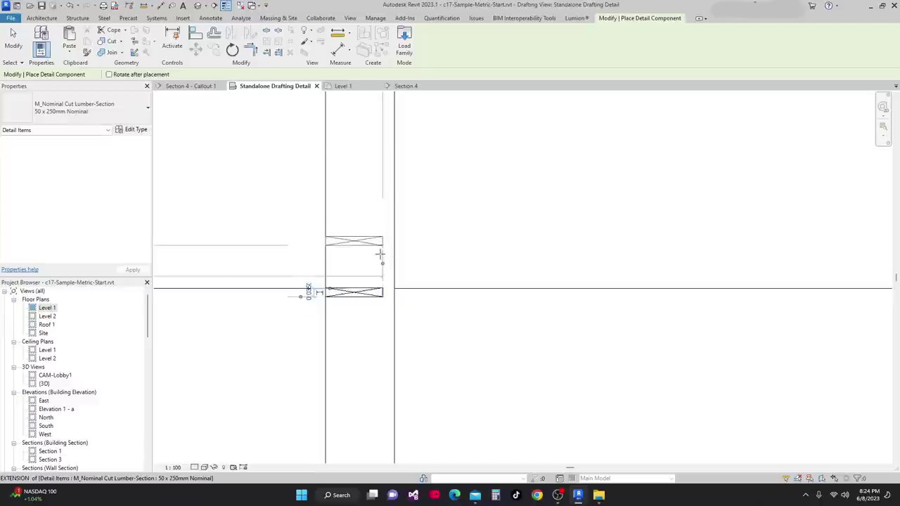
middle_drag(382, 247, 377, 318)
scroll(364, 356, up, 2)
click(376, 355)
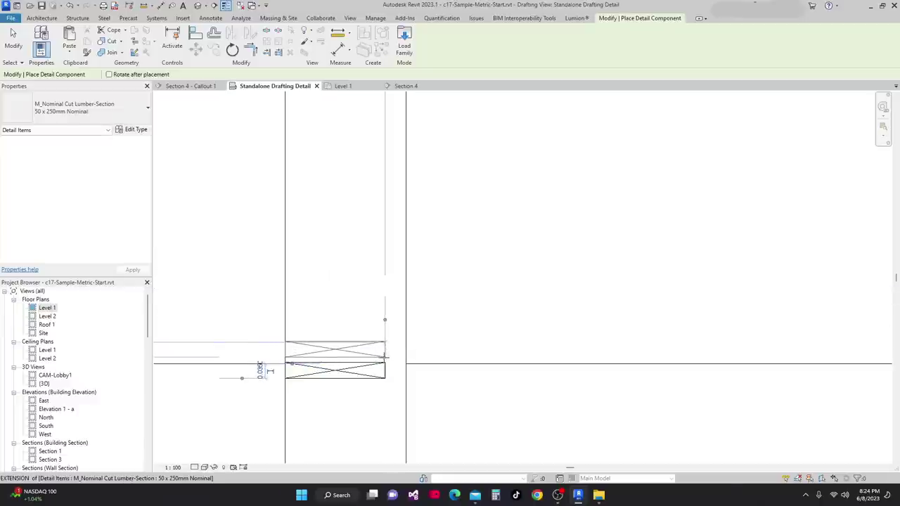
scroll(373, 422, down, 5)
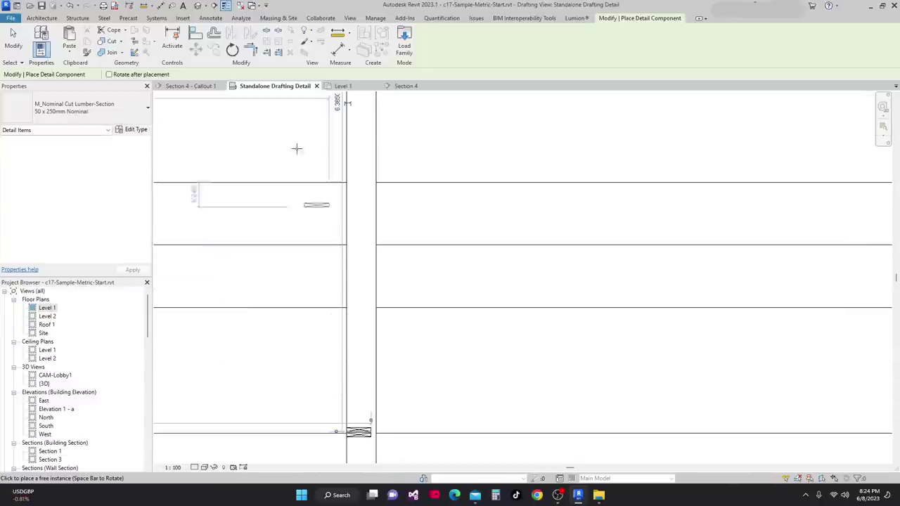
Place a horizontal 50 x 250mm Nominal lumber section just below the first detail line above the stacked pair, inside the wall.
scroll(405, 331, down, 1)
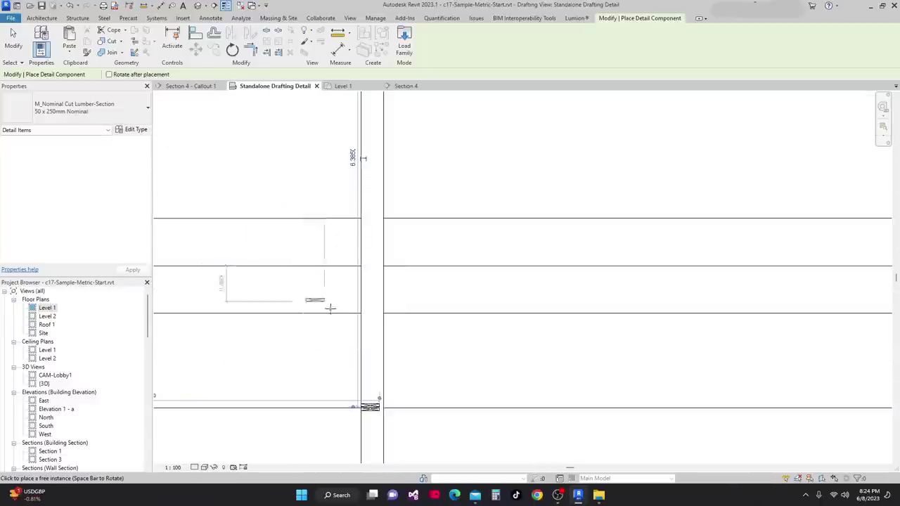
scroll(374, 313, up, 3)
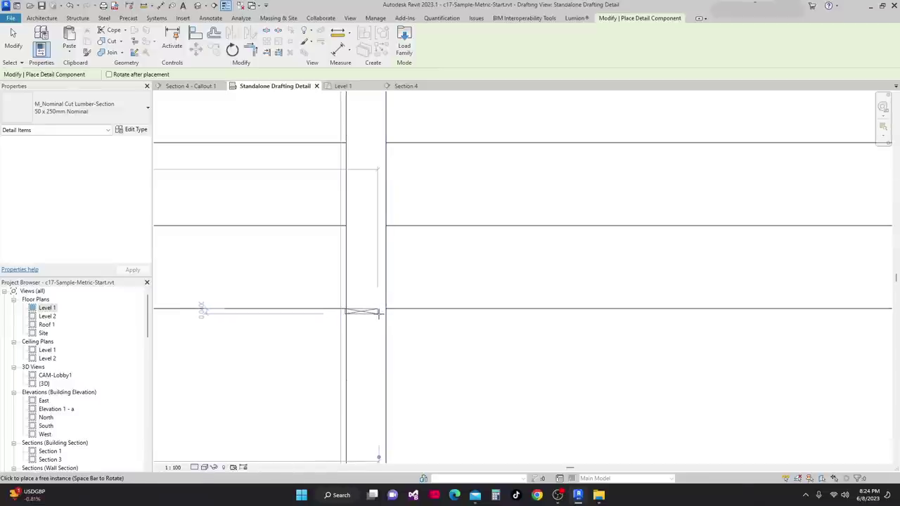
click(381, 314)
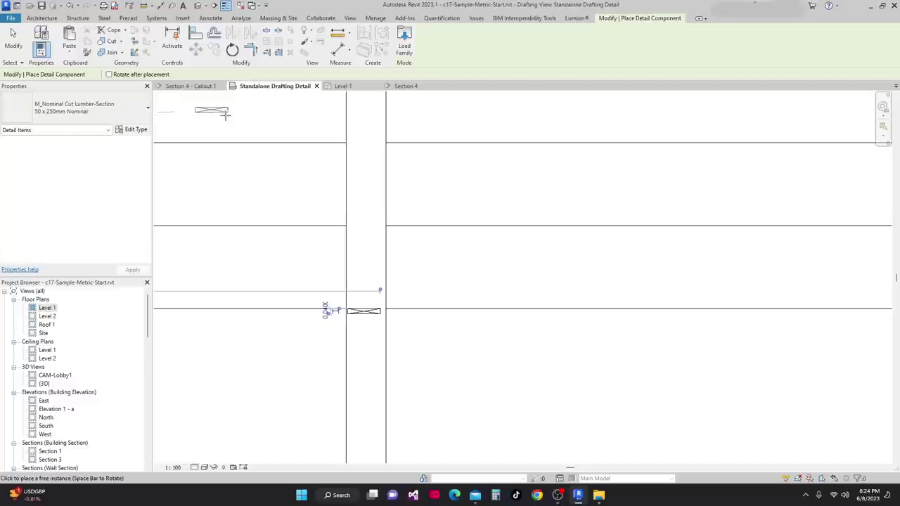
Examine the wall framing and window positions up to Level 2 in the Section 4 - Callout 1 and Section 4 views.
click(188, 86)
scroll(301, 247, down, 2)
middle_drag(298, 235, 198, 337)
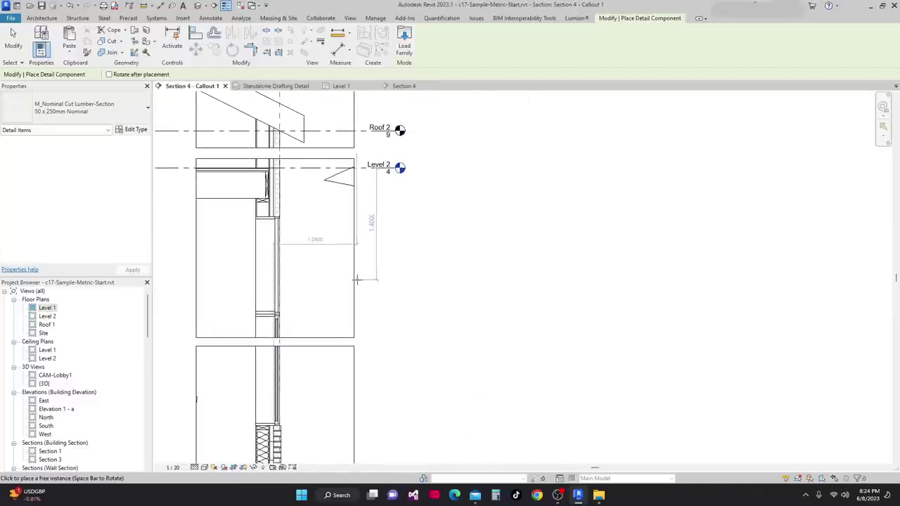
scroll(341, 249, down, 2)
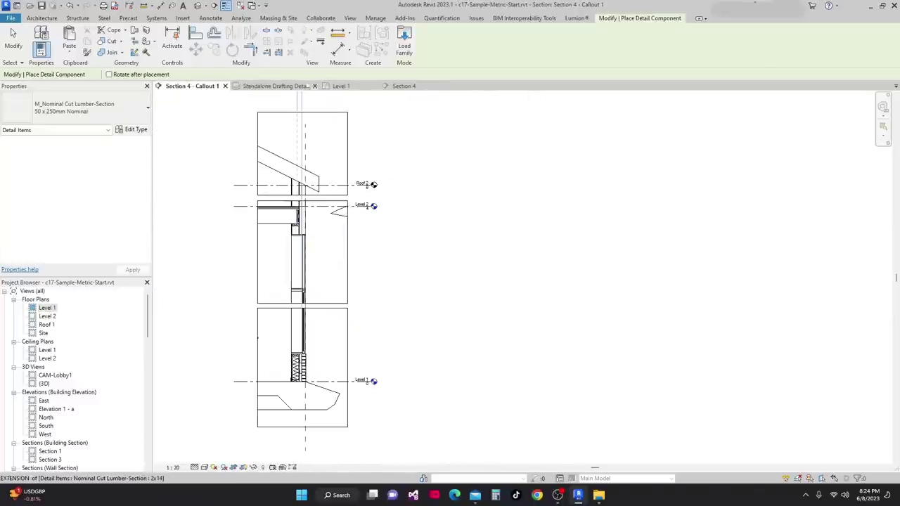
click(404, 85)
scroll(307, 279, up, 3)
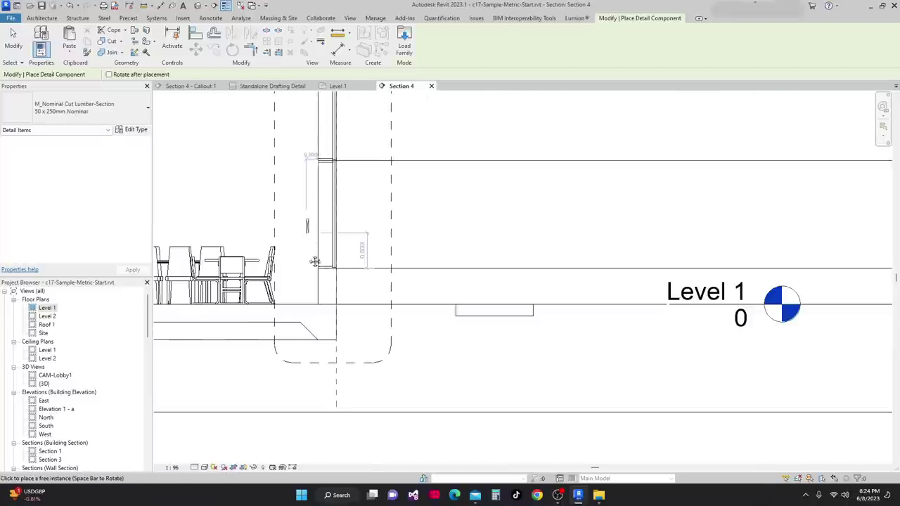
middle_drag(311, 261, 353, 345)
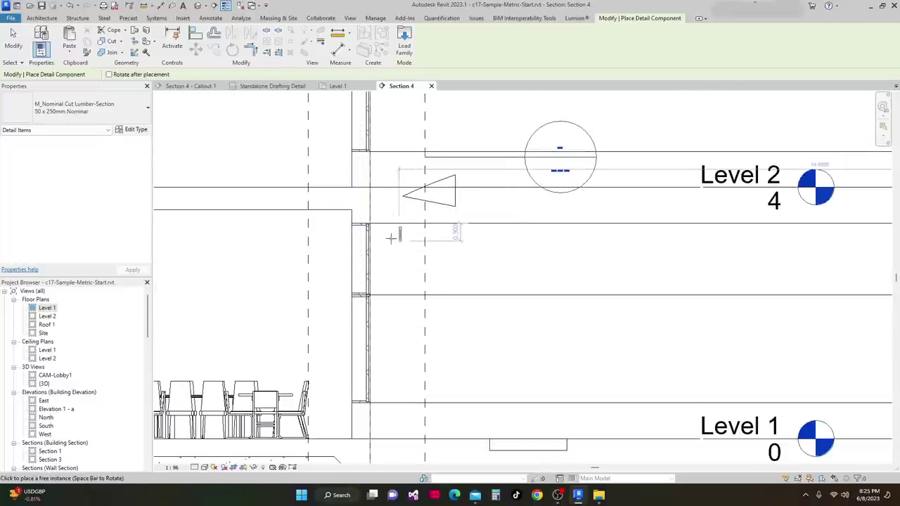
In the Standalone Drafting Detail, place another horizontal 50 x 250mm Nominal section below the next detail line up, in line with the one beneath.
click(279, 84)
scroll(387, 323, down, 3)
middle_drag(429, 331, 422, 246)
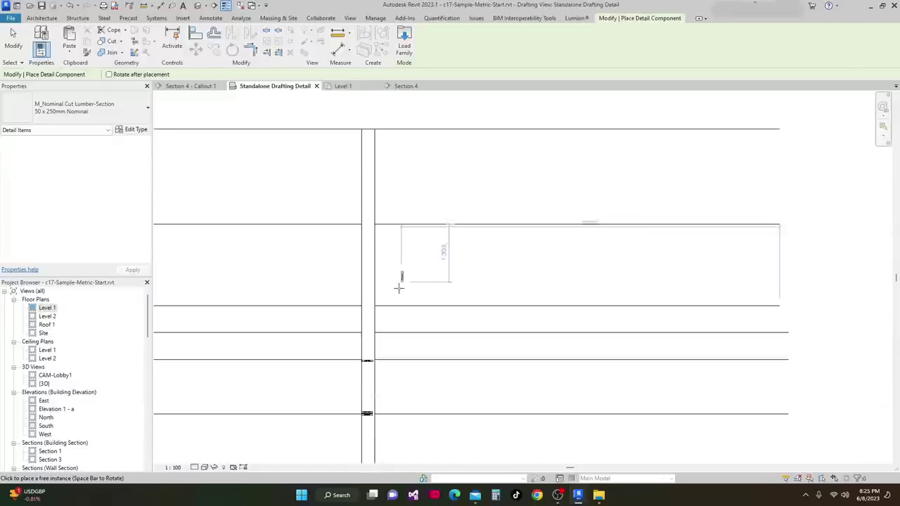
scroll(373, 354, up, 1)
scroll(372, 345, up, 2)
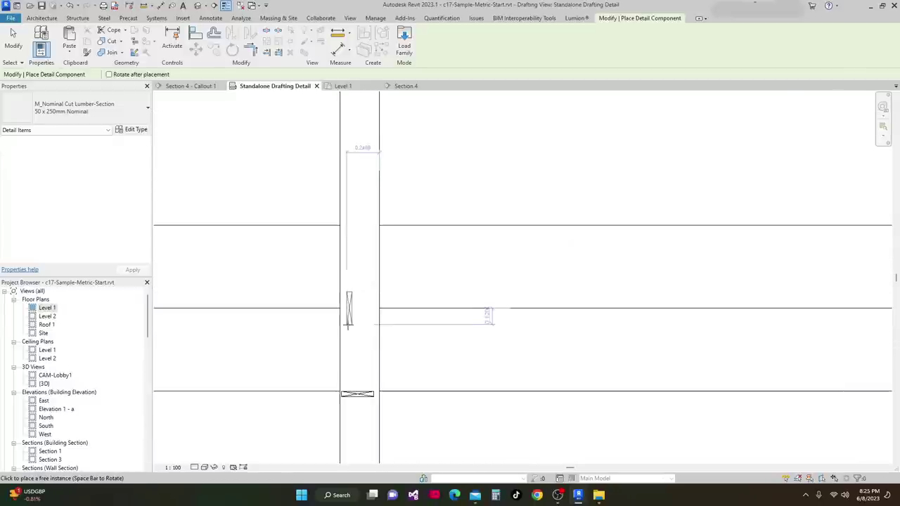
scroll(354, 318, up, 1)
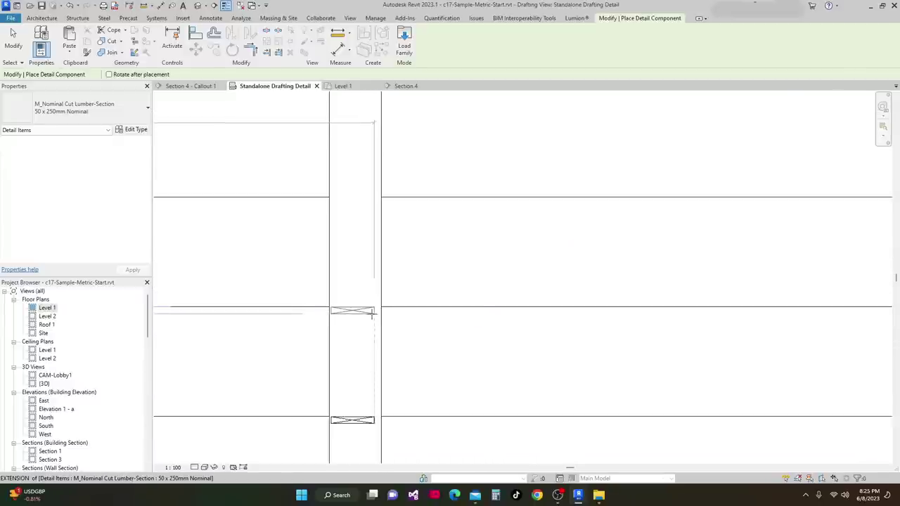
scroll(367, 312, up, 1)
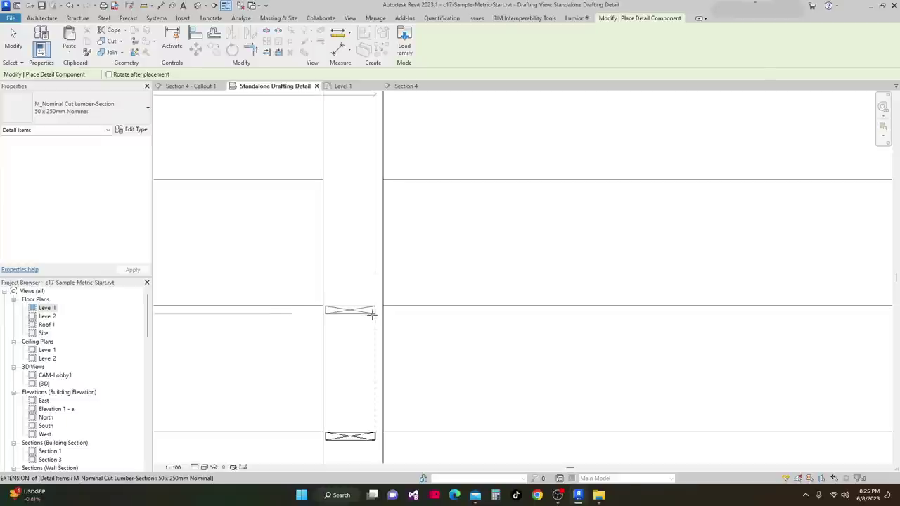
scroll(373, 313, down, 2)
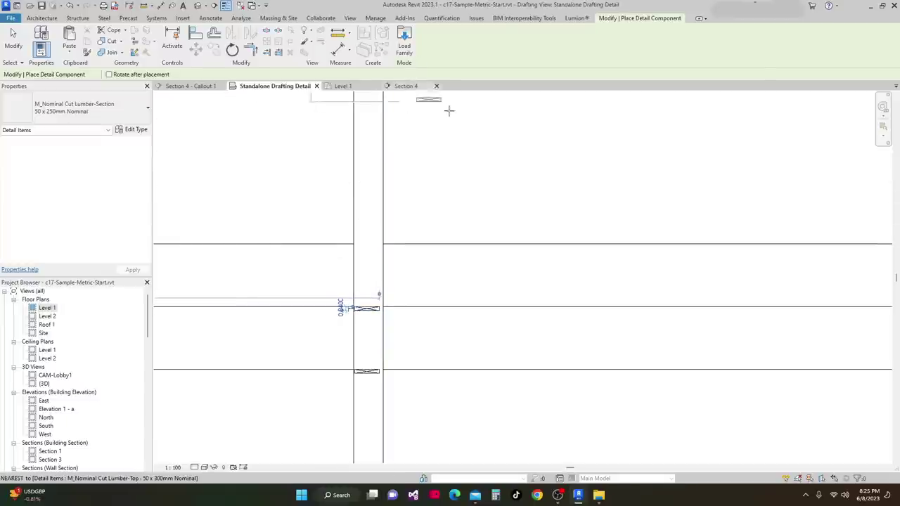
Check the window and floor positions between Level 1 and Level 2 in the Section 4 view and end the component placement.
click(407, 86)
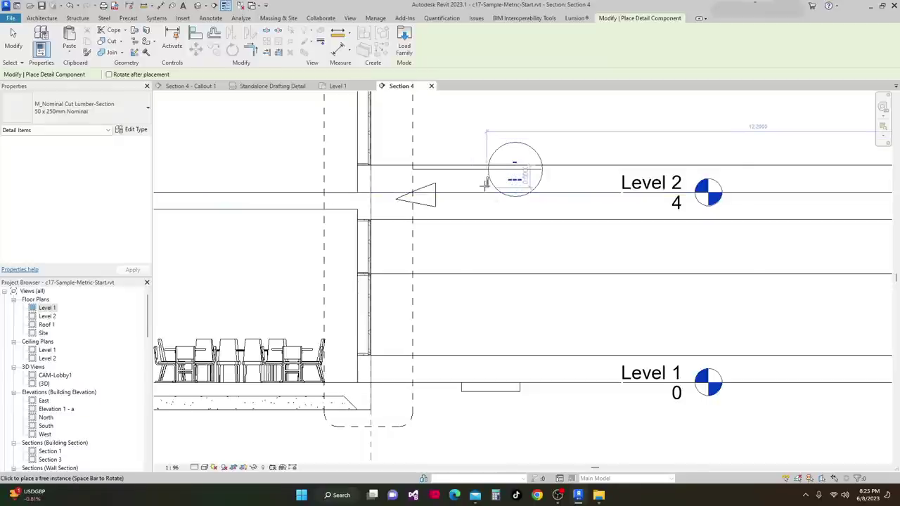
middle_drag(486, 184, 484, 202)
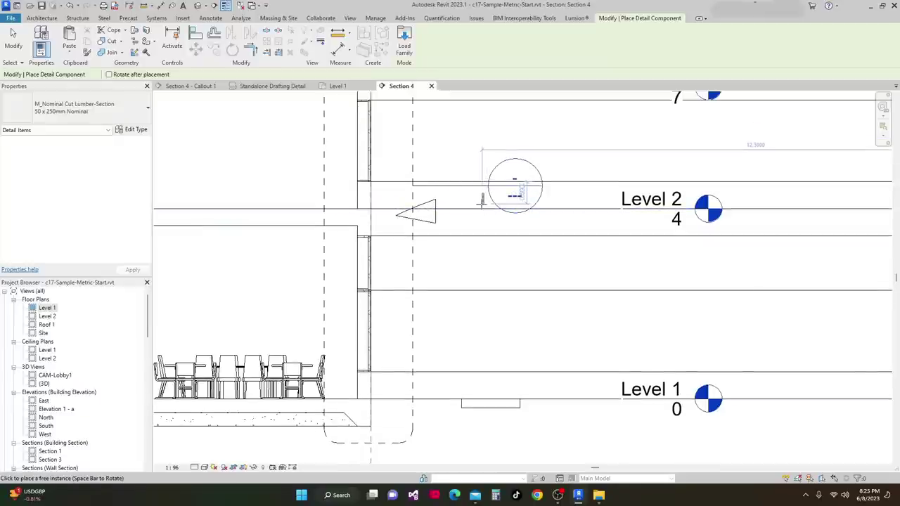
scroll(367, 210, up, 2)
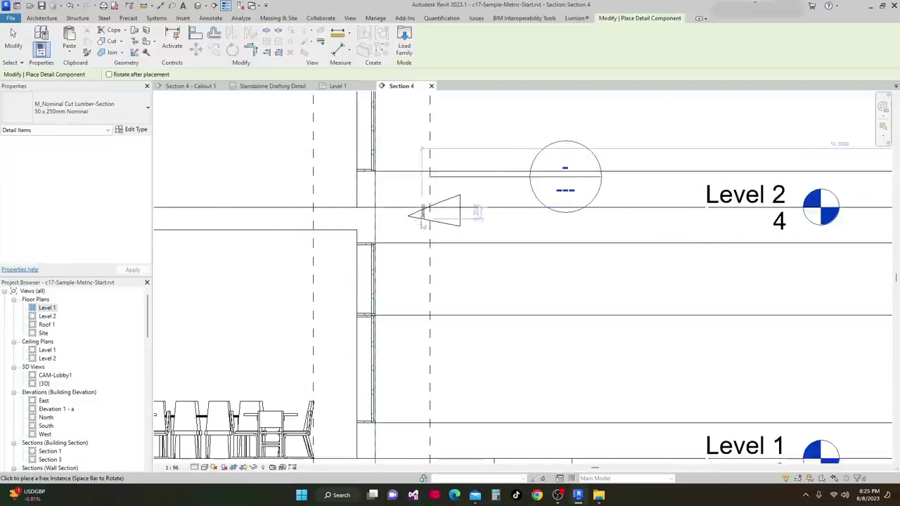
click(519, 288)
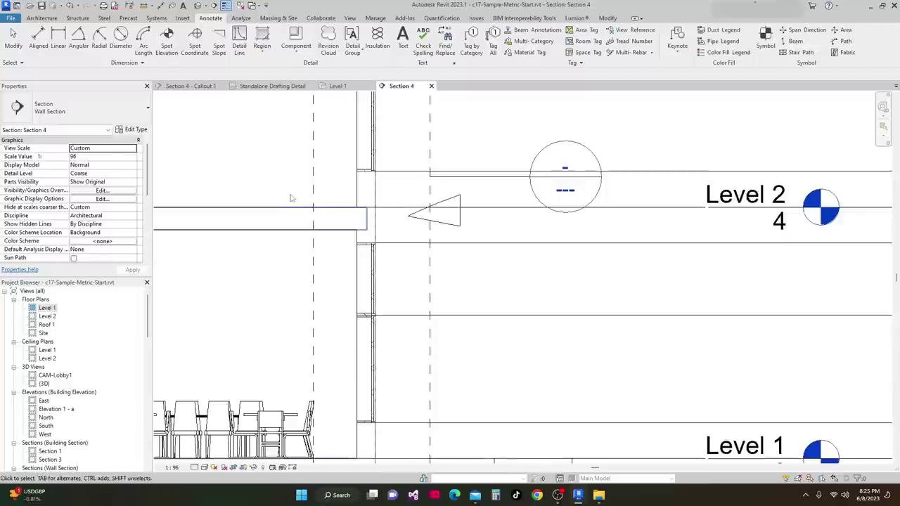
scroll(294, 203, down, 3)
middle_drag(347, 277, 371, 249)
scroll(375, 240, up, 1)
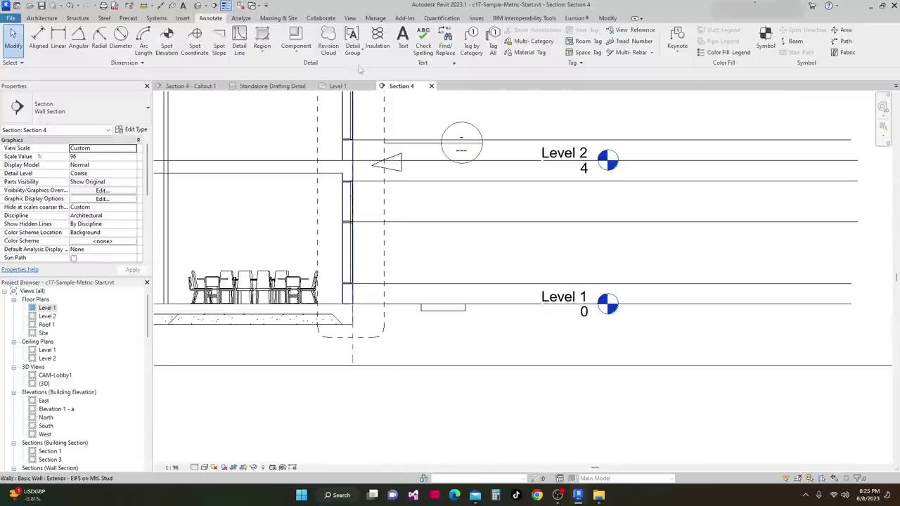
In the Standalone Drafting Detail, align the top edge of the stacked pair's lower lumber section with the horizontal detail line.
click(273, 85)
scroll(381, 199, up, 2)
scroll(413, 390, down, 1)
middle_drag(413, 390, 396, 322)
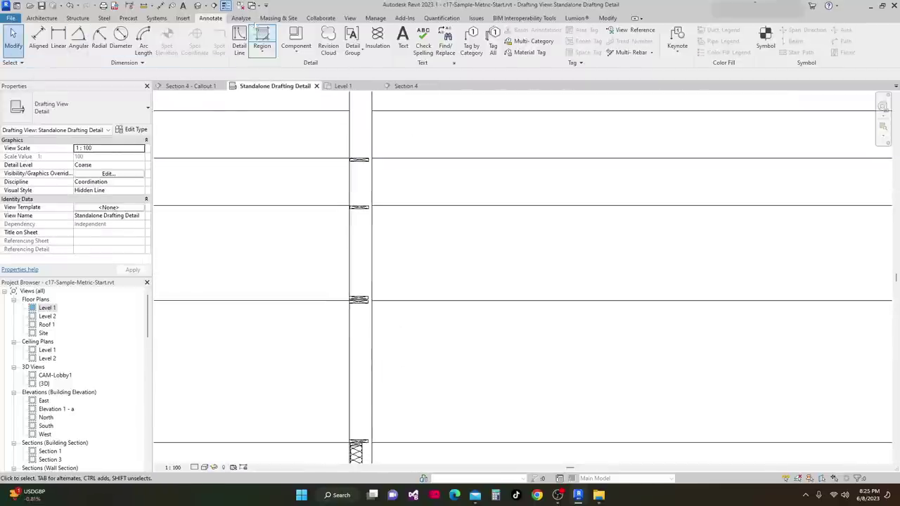
click(611, 19)
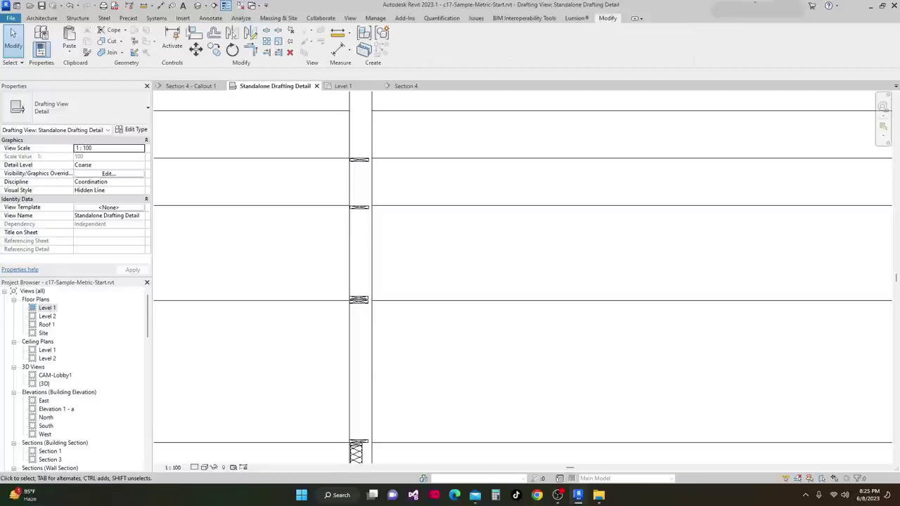
key(a)
key(l)
scroll(415, 310, up, 5)
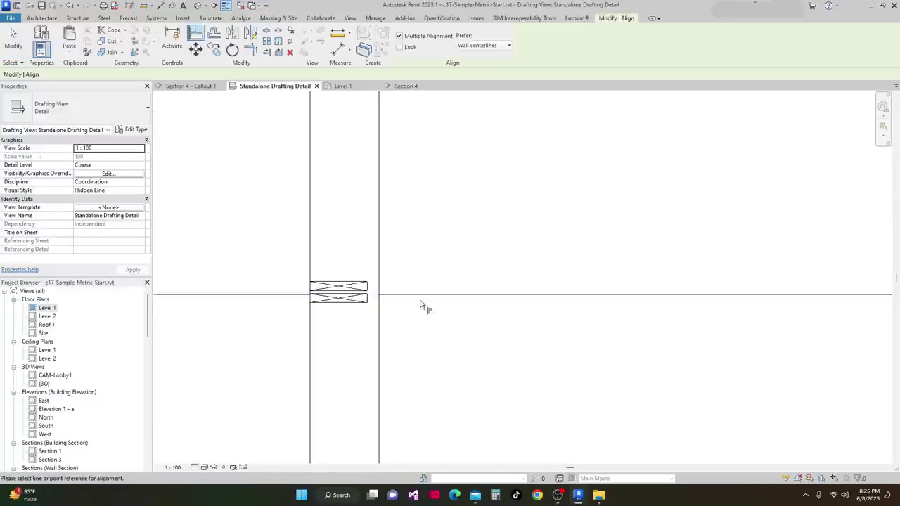
click(424, 296)
scroll(323, 291, up, 4)
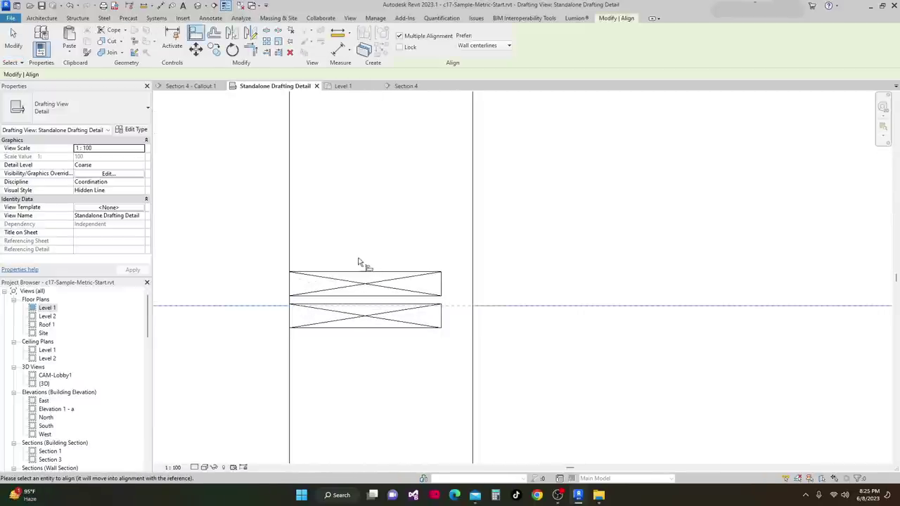
scroll(309, 306, up, 2)
click(313, 306)
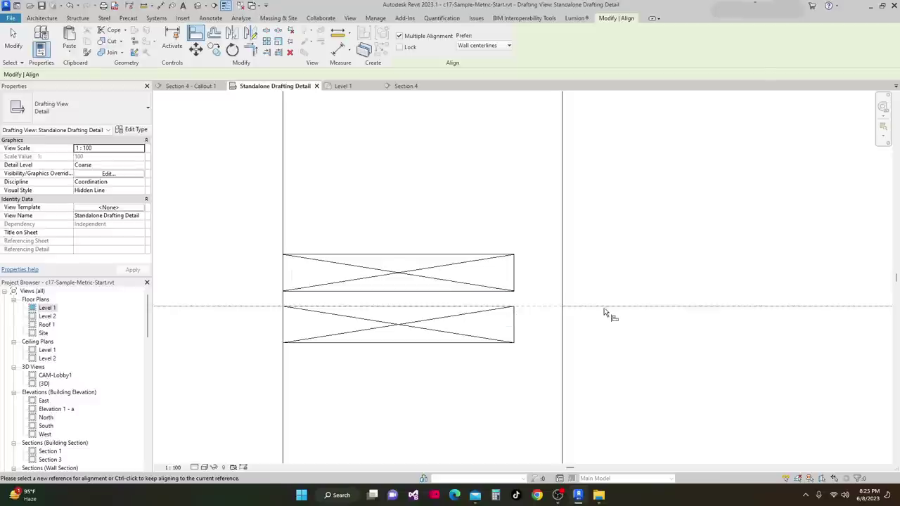
click(391, 283)
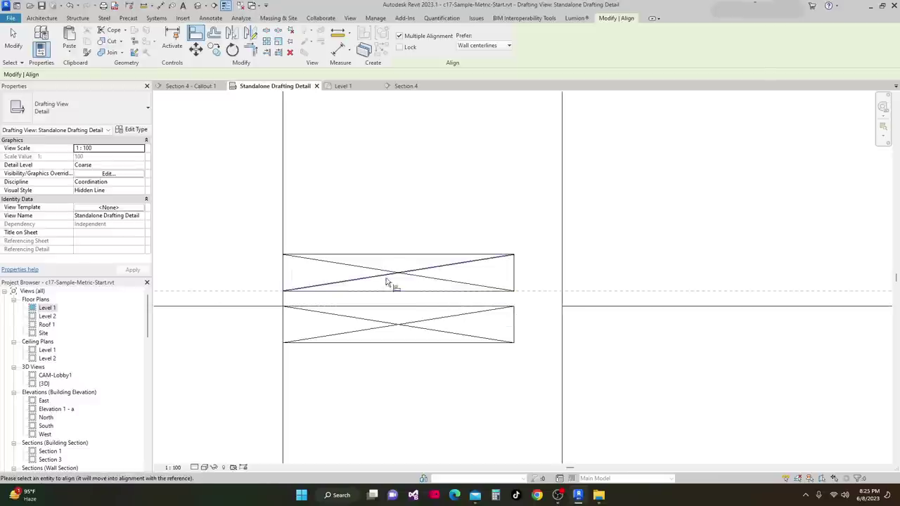
key(Escape)
key(Escape)
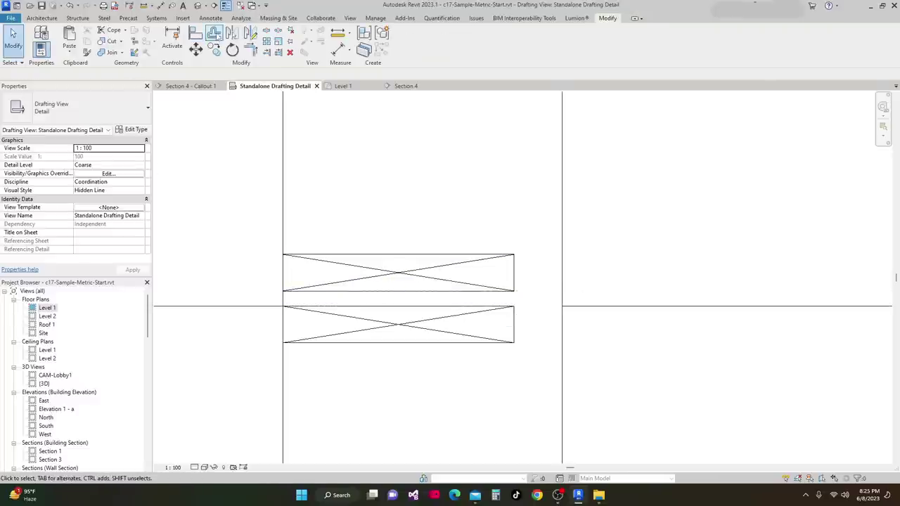
Align the bottom edge of the stacked pair's upper lumber section with the horizontal detail line.
key(a)
key(l)
click(244, 308)
click(317, 292)
scroll(315, 241, down, 5)
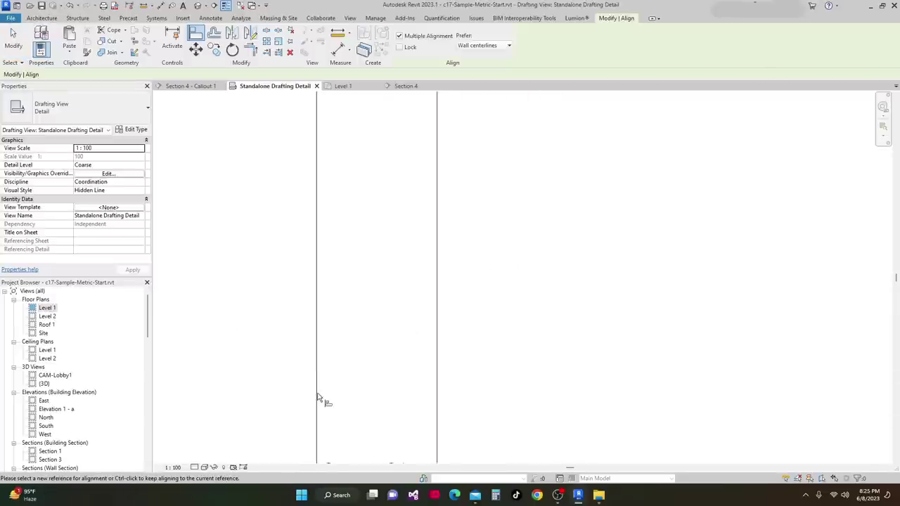
Try to align the next 50 x 250mm lumber section up the wall.
middle_drag(287, 171, 284, 310)
scroll(283, 310, up, 1)
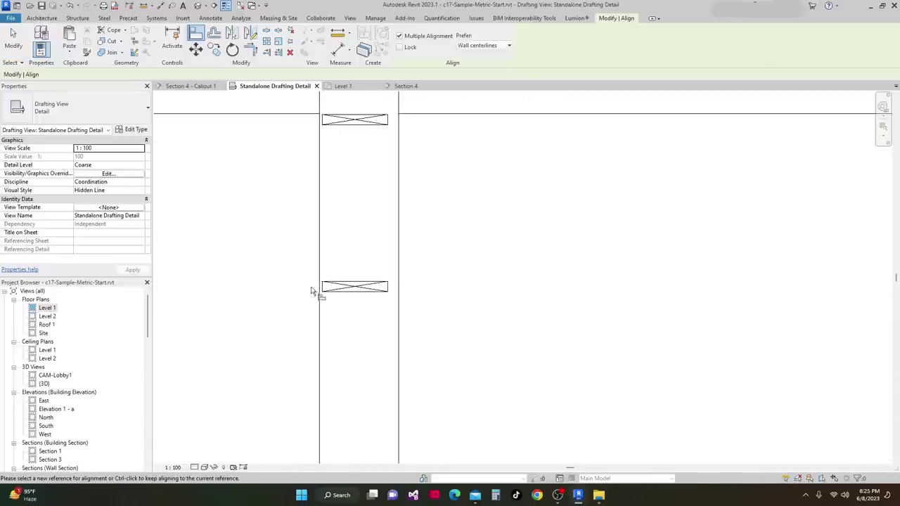
scroll(313, 289, up, 2)
scroll(347, 277, up, 1)
click(346, 281)
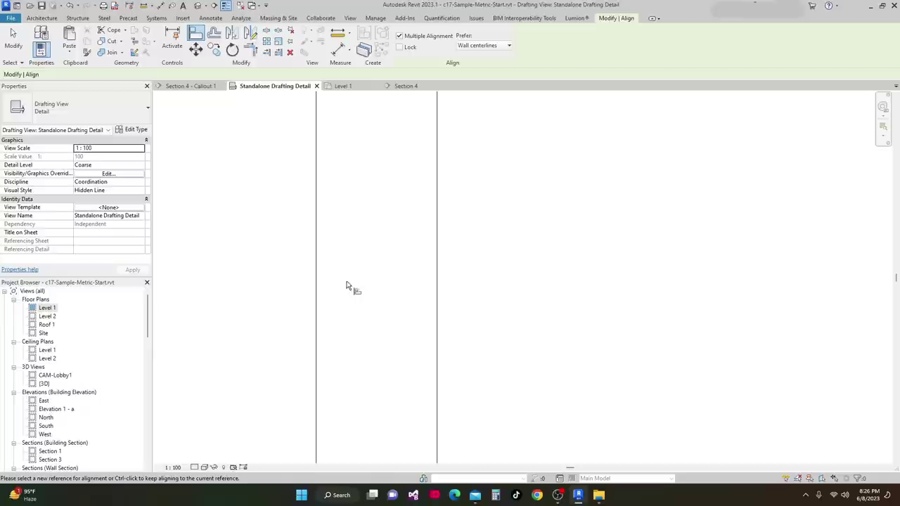
Undo the last alignment changes in the drafting detail.
scroll(332, 292, down, 2)
middle_drag(331, 294, 335, 380)
scroll(313, 277, up, 1)
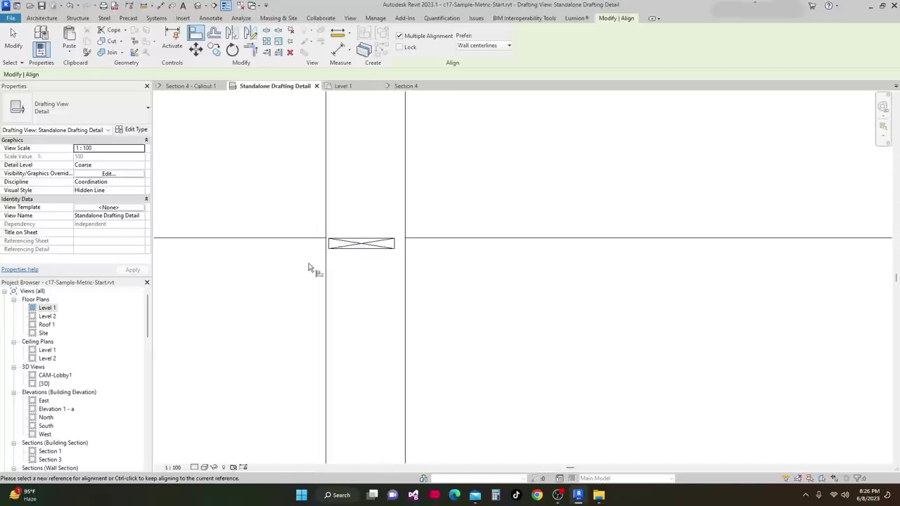
key(ctrl+z)
scroll(341, 246, up, 2)
scroll(339, 265, down, 3)
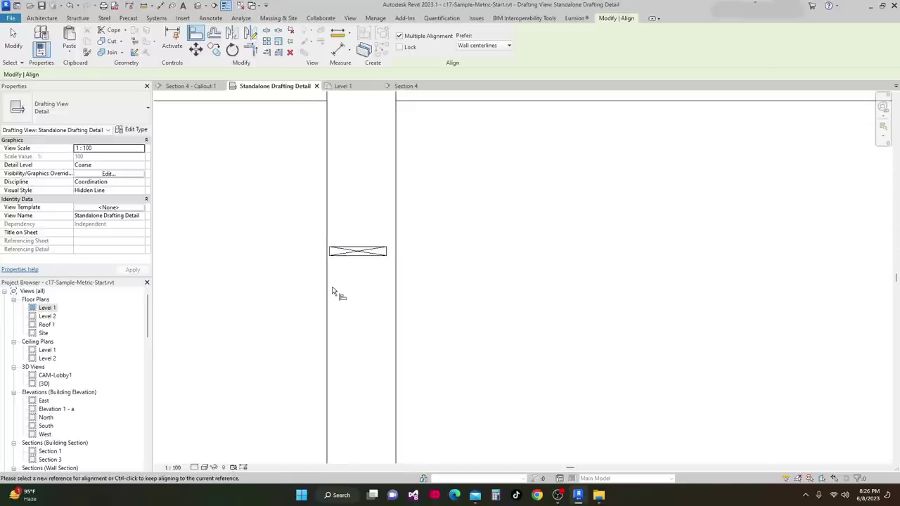
key(ctrl+z)
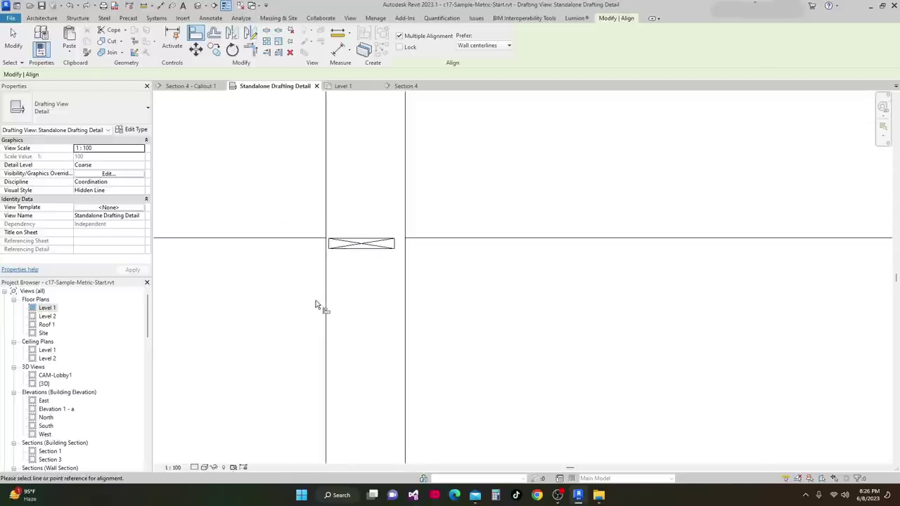
Align the left edge of the stacked pair's lower lumber section with the wall's left vertical line.
scroll(314, 150, down, 3)
scroll(416, 311, up, 2)
middle_drag(398, 281, 378, 237)
scroll(378, 338, up, 2)
scroll(376, 443, up, 1)
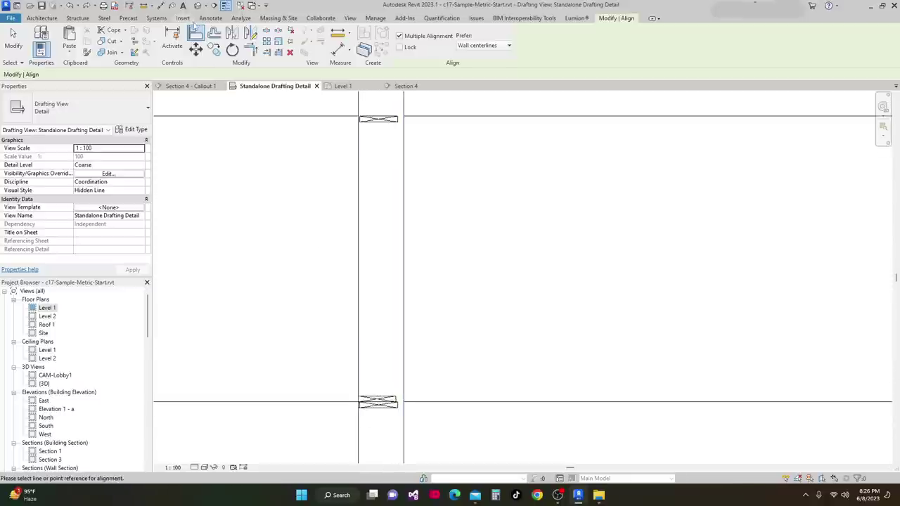
scroll(316, 427, up, 3)
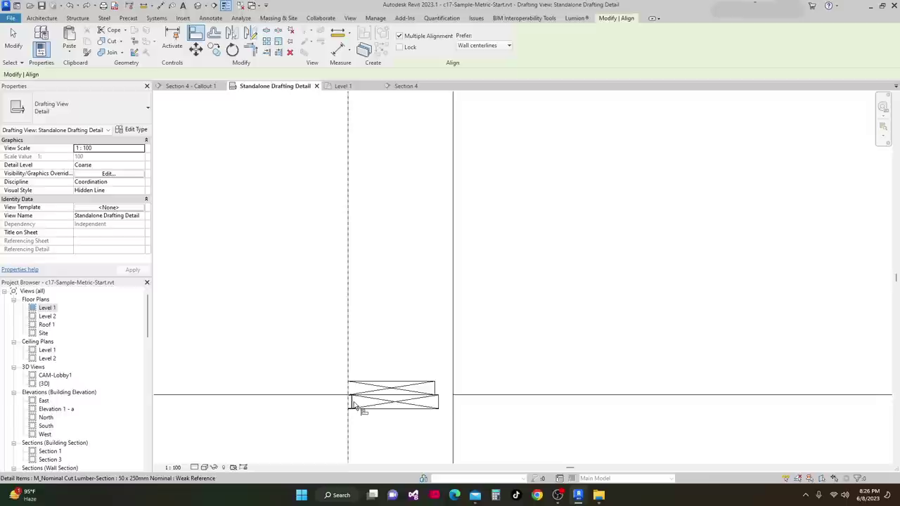
scroll(342, 315, down, 3)
middle_drag(301, 259, 302, 249)
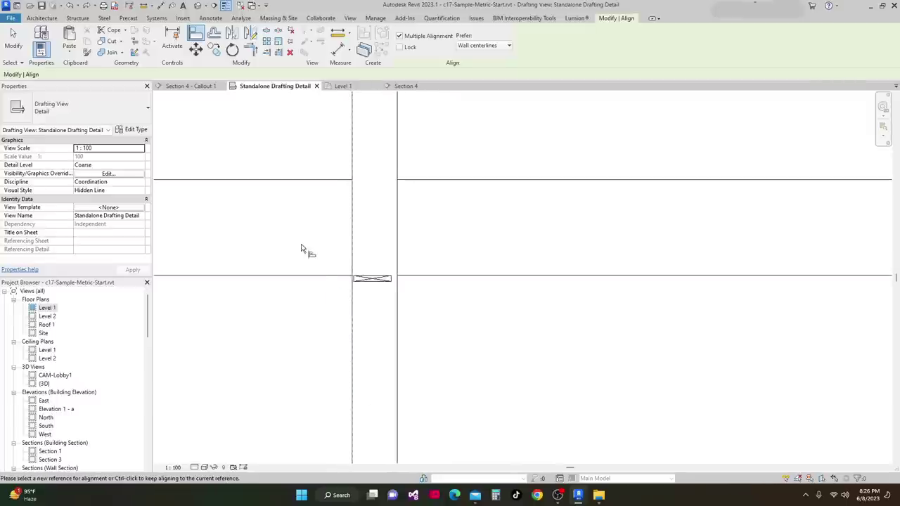
key(Escape)
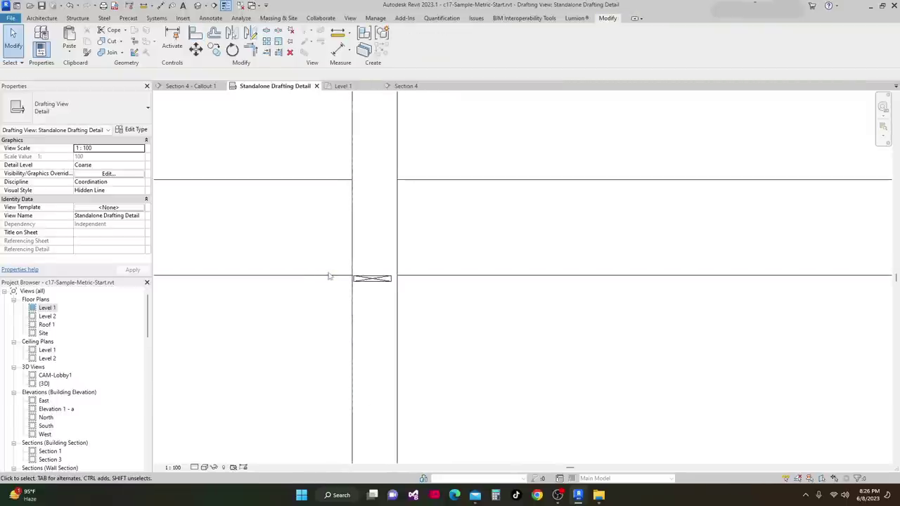
click(195, 33)
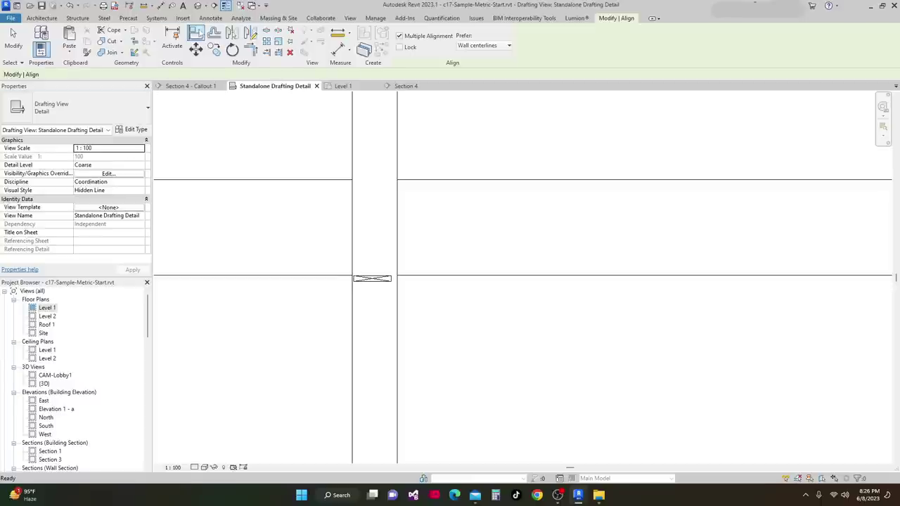
click(332, 277)
scroll(386, 277, up, 3)
scroll(341, 277, up, 2)
scroll(343, 279, down, 3)
scroll(348, 283, down, 6)
scroll(374, 354, down, 4)
key(Escape)
key(Escape)
Load the M_Gypsum Wallboard-Section detail component family from Div 09-Finishes, 09200-Plaster and Gypsum Board, 09250-Gypsum Wallboard.
middle_drag(407, 306, 400, 279)
middle_drag(433, 345, 414, 179)
scroll(357, 305, up, 1)
scroll(357, 305, up, 5)
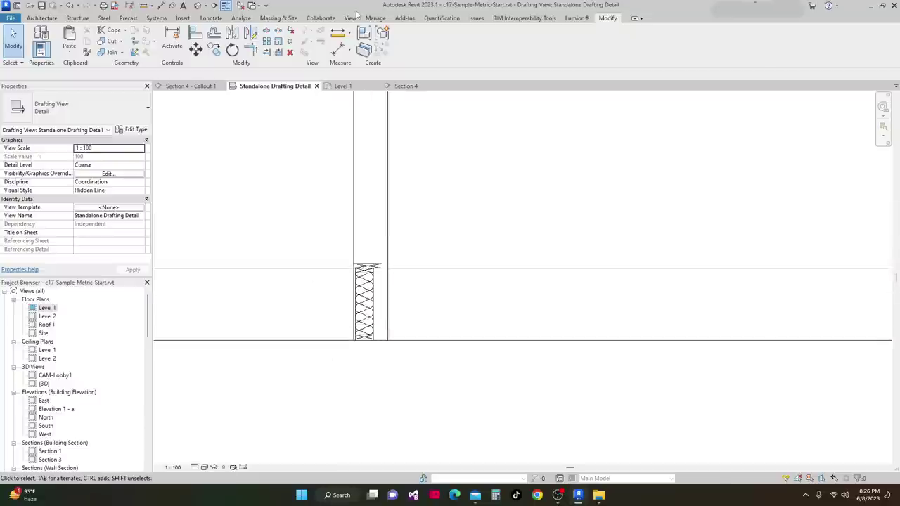
scroll(425, 274, down, 1)
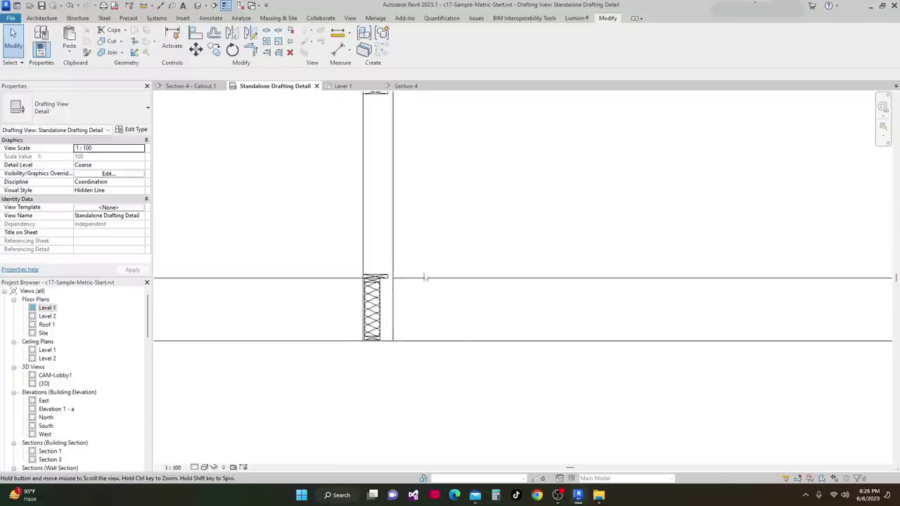
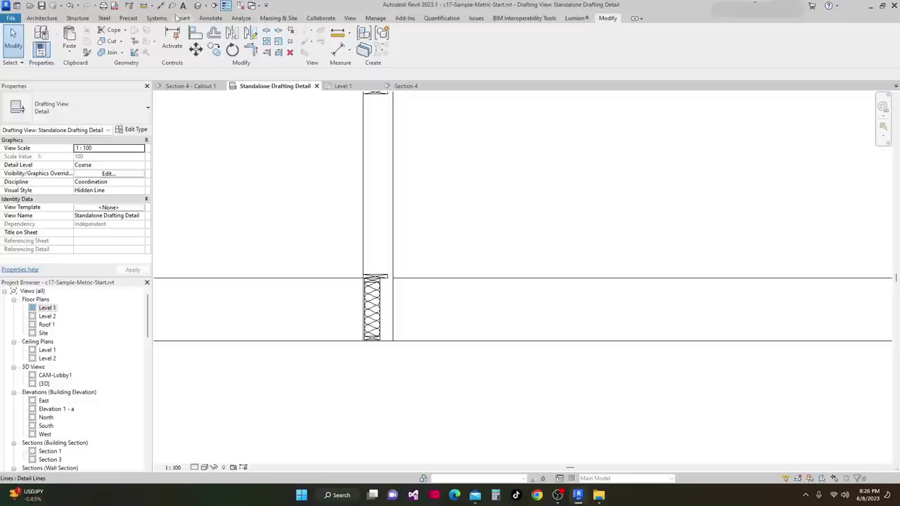
click(211, 19)
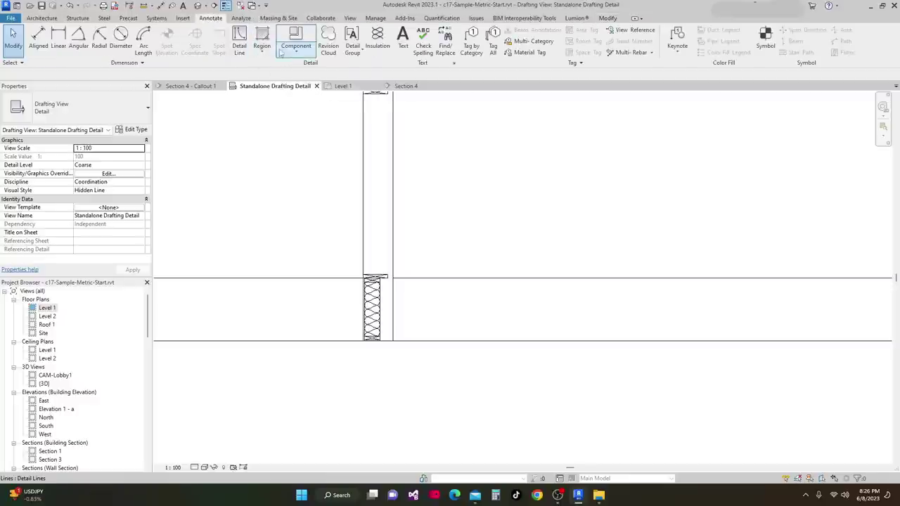
click(295, 52)
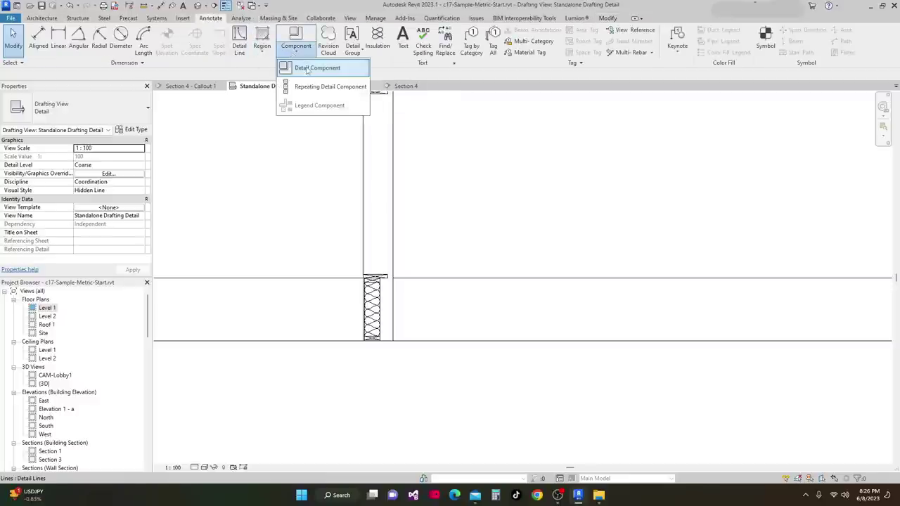
click(306, 68)
click(404, 51)
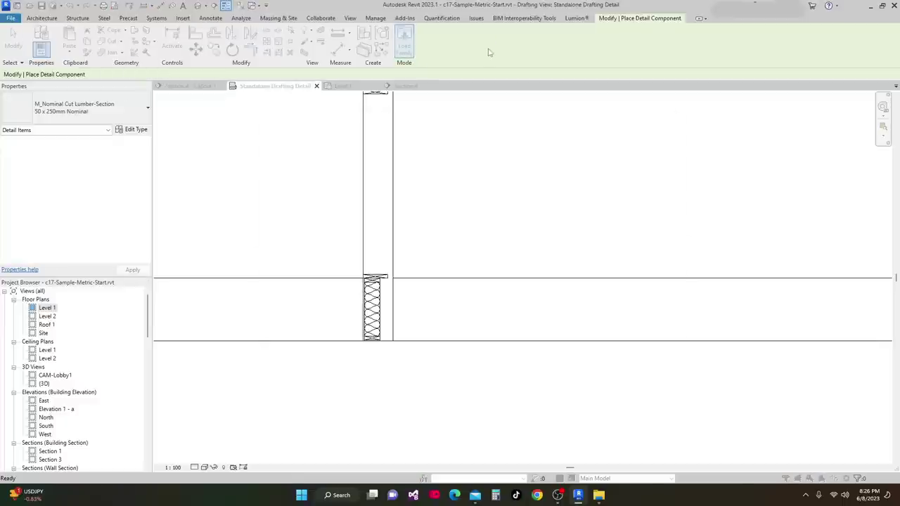
click(633, 132)
click(633, 131)
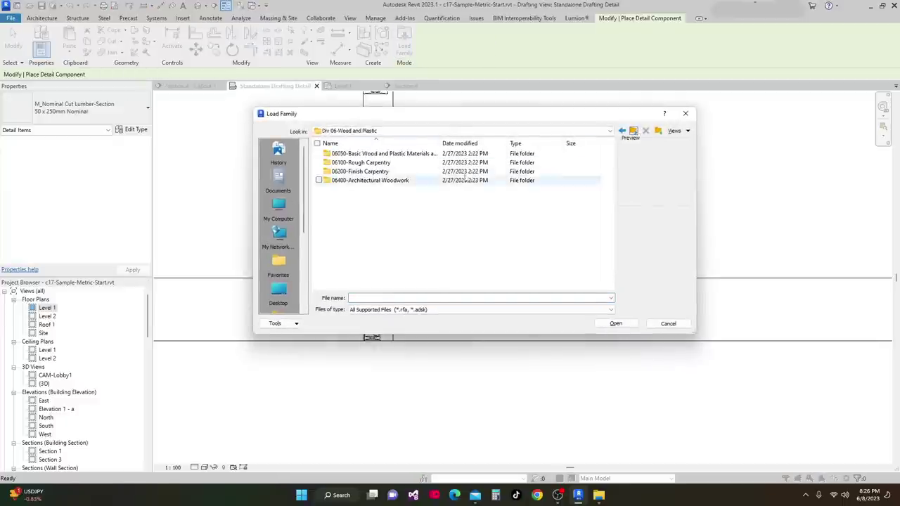
click(634, 131)
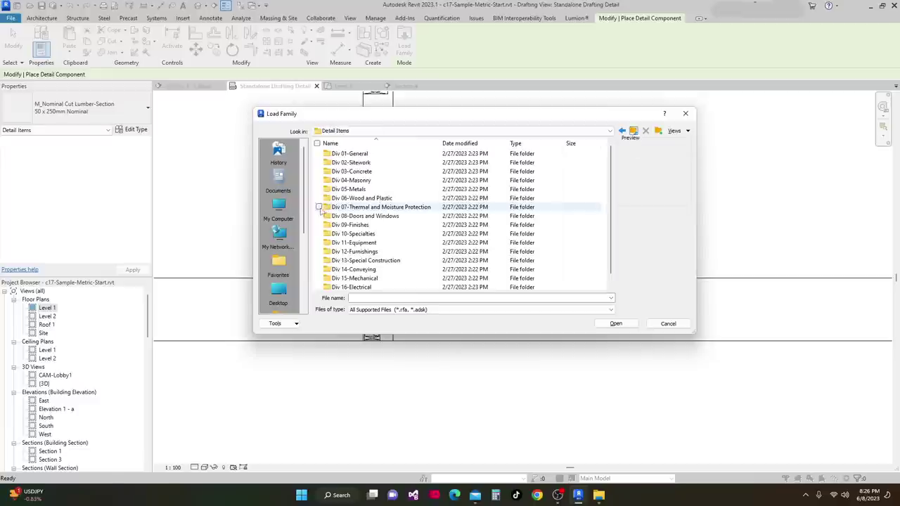
double_click(359, 225)
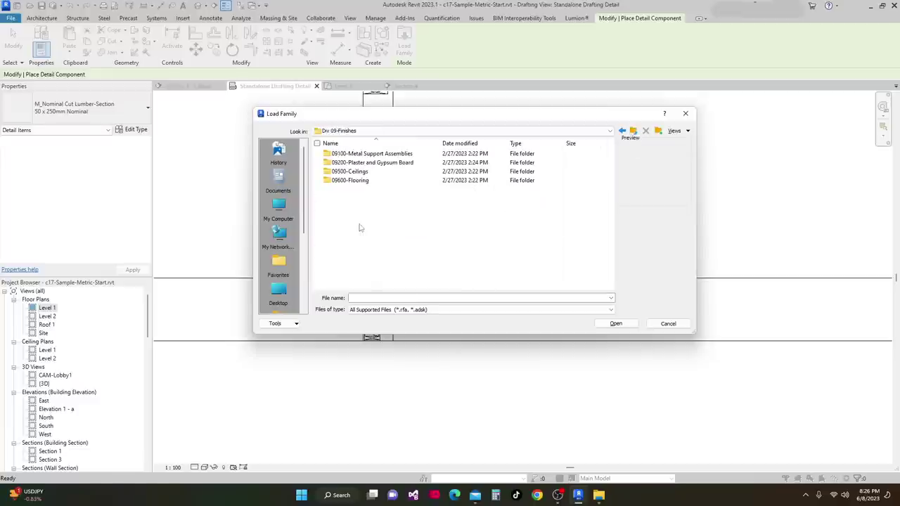
double_click(372, 166)
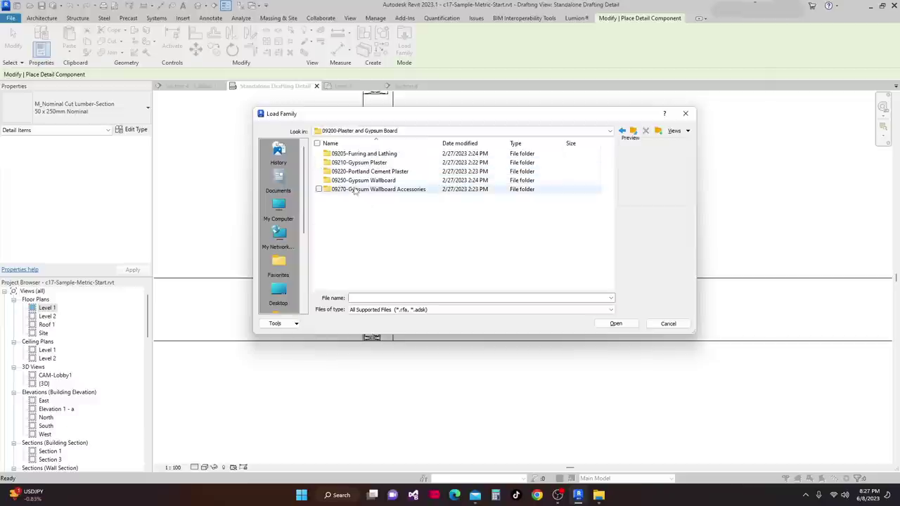
double_click(359, 181)
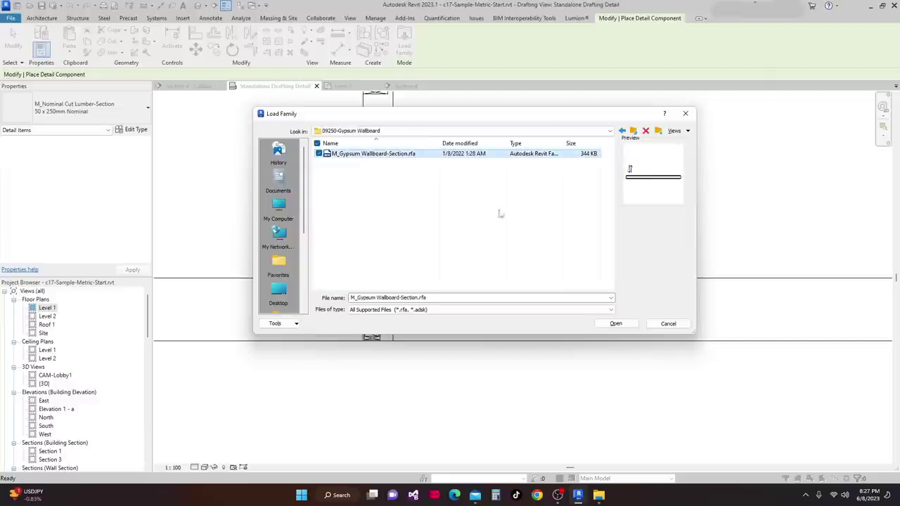
click(615, 323)
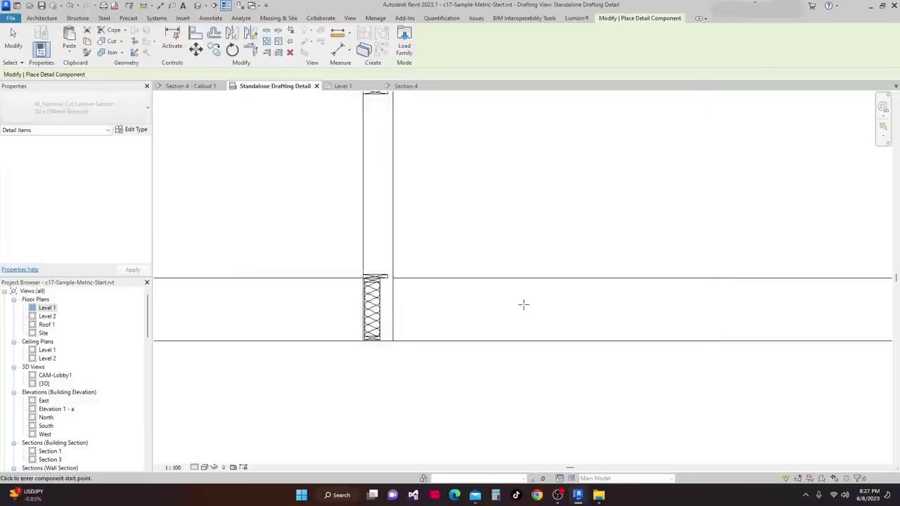
Try to place a 19mm gypsum wallboard section upward along the wall's left vertical line, starting at the lower horizontal line.
scroll(499, 302, down, 4)
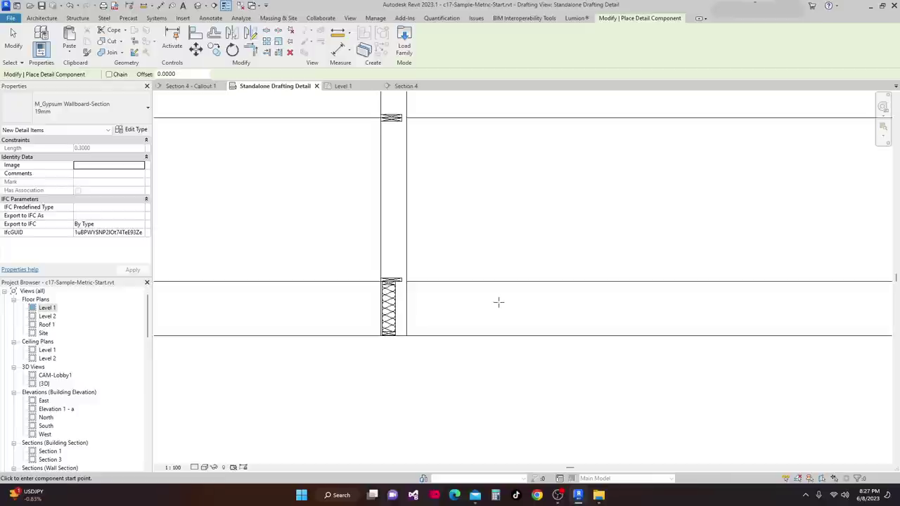
scroll(419, 323, up, 5)
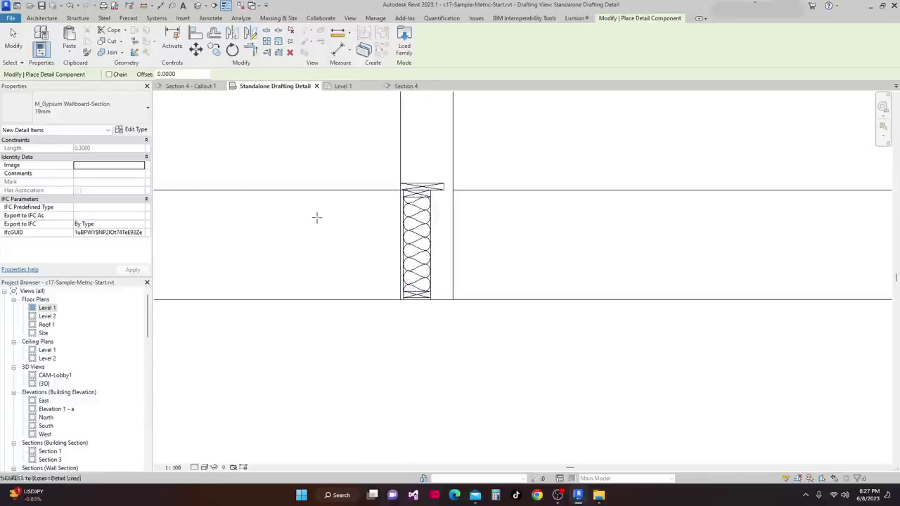
scroll(358, 263, up, 5)
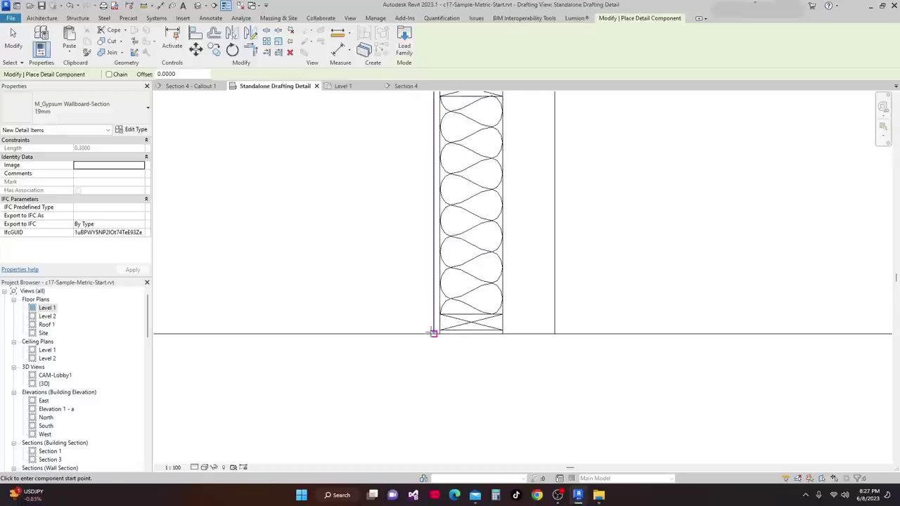
click(434, 332)
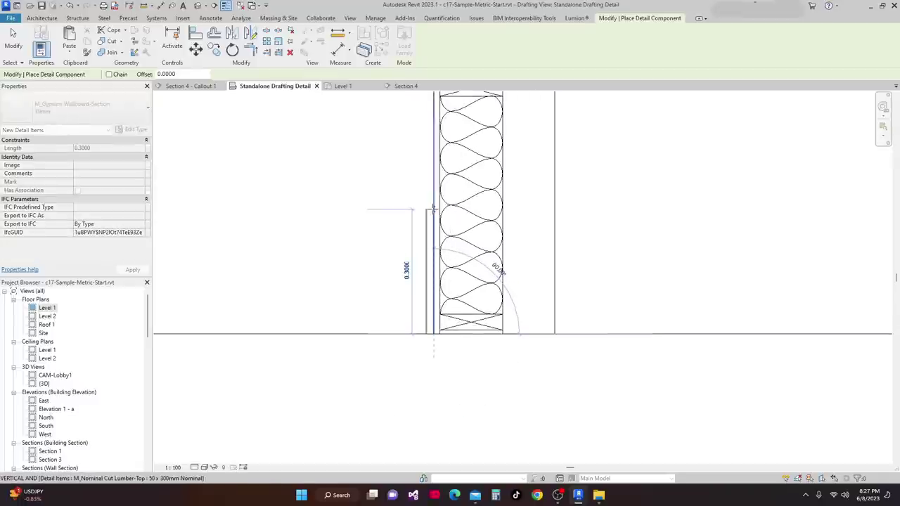
scroll(434, 209, down, 1)
middle_drag(434, 209, 433, 339)
scroll(433, 243, up, 2)
click(433, 243)
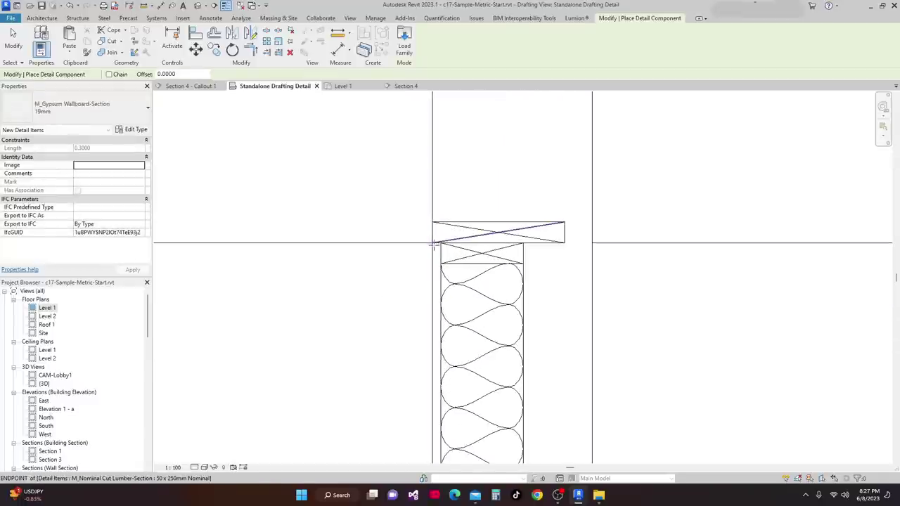
Place a 19mm gypsum wallboard section inside the wall's left line, from the 50 x 250mm lumber section's underside down to the lower horizontal line.
click(432, 243)
scroll(428, 358, down, 3)
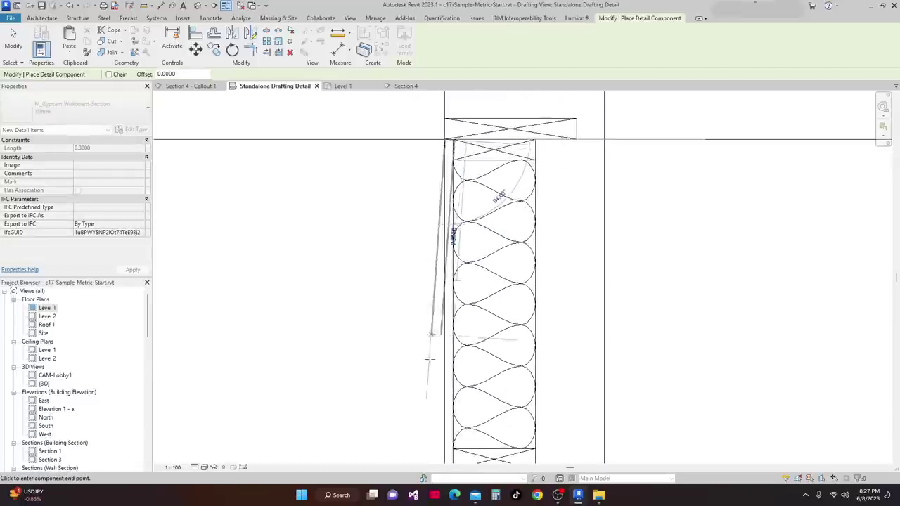
click(458, 314)
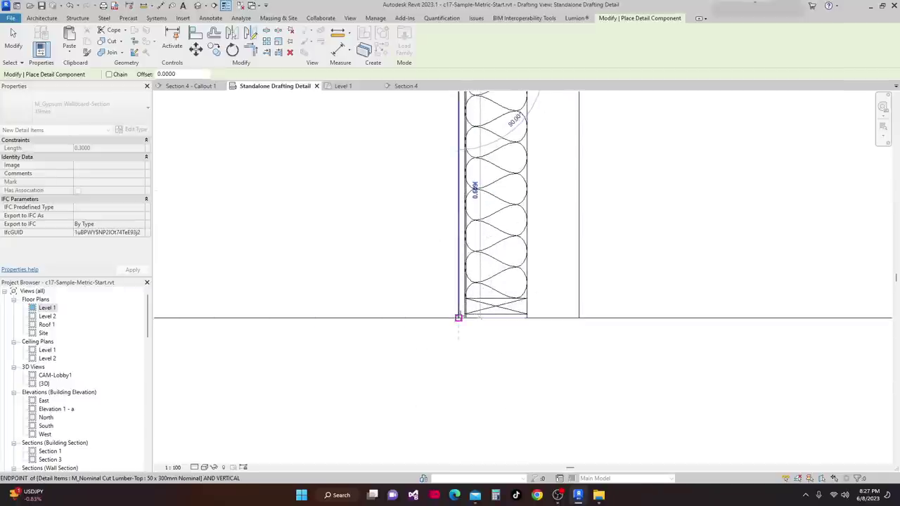
scroll(542, 316, down, 2)
middle_drag(506, 186, 492, 249)
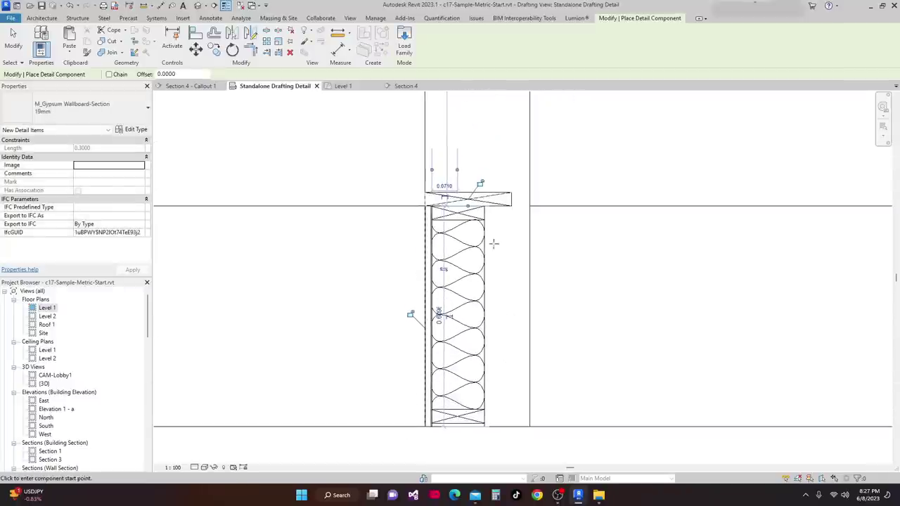
scroll(488, 201, up, 1)
key(Escape)
key(Escape)
Nudge the 50 x 150mm lumber section at the top of the insulated cavity to the right, away from the wallboard.
scroll(452, 244, up, 3)
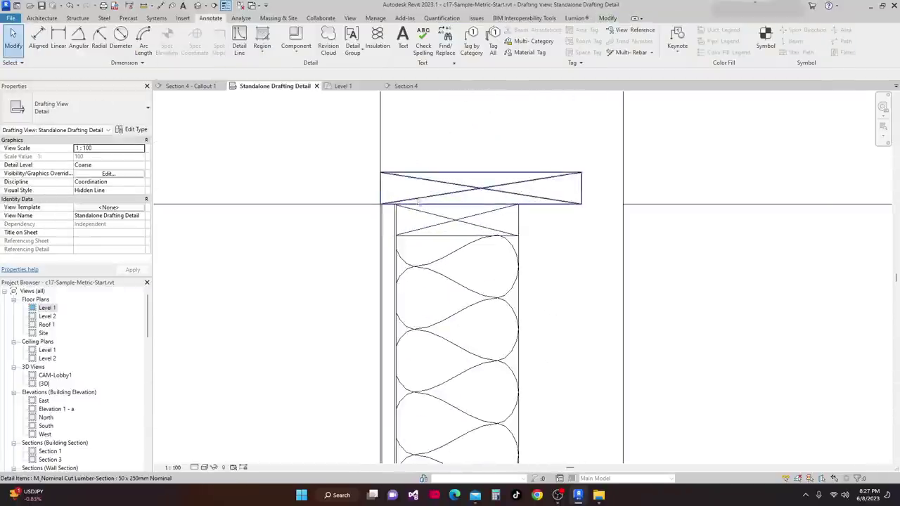
click(447, 223)
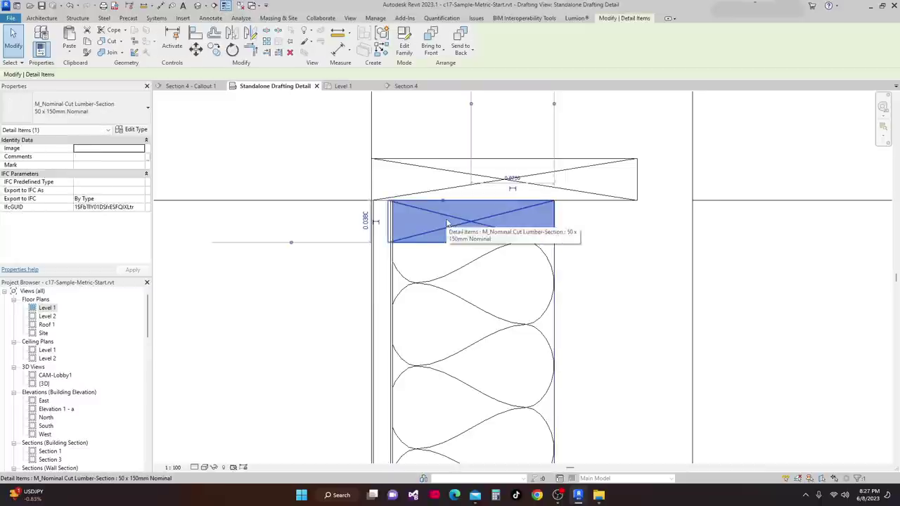
key(Escape)
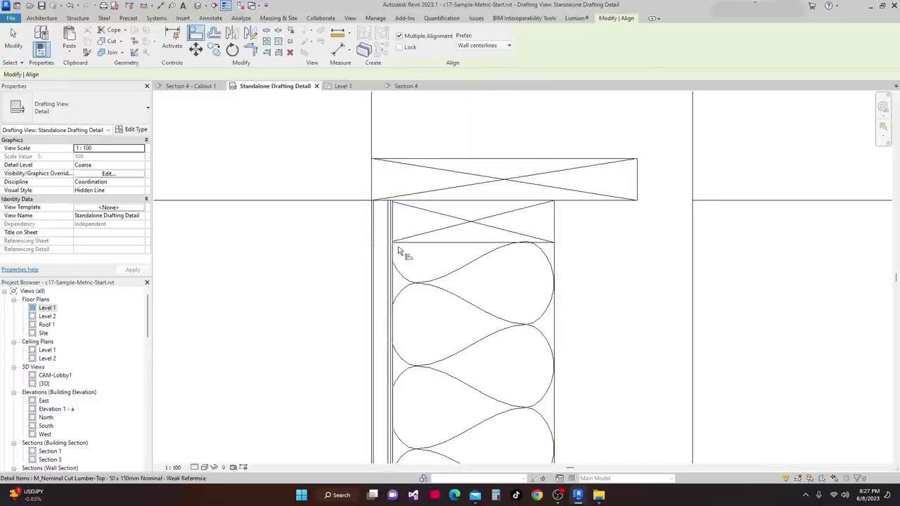
scroll(400, 251, up, 3)
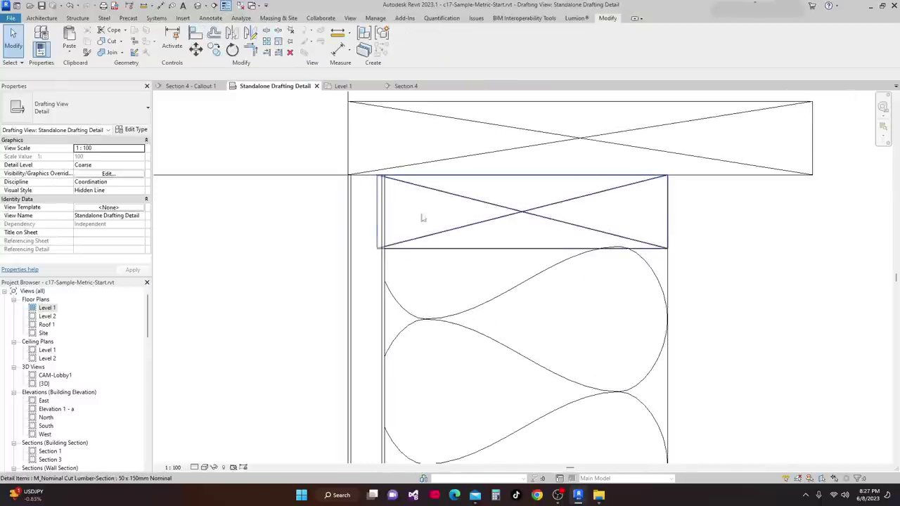
mouse_move(358, 305)
middle_down()
mouse_move(364, 264)
mouse_move(360, 303)
middle_up()
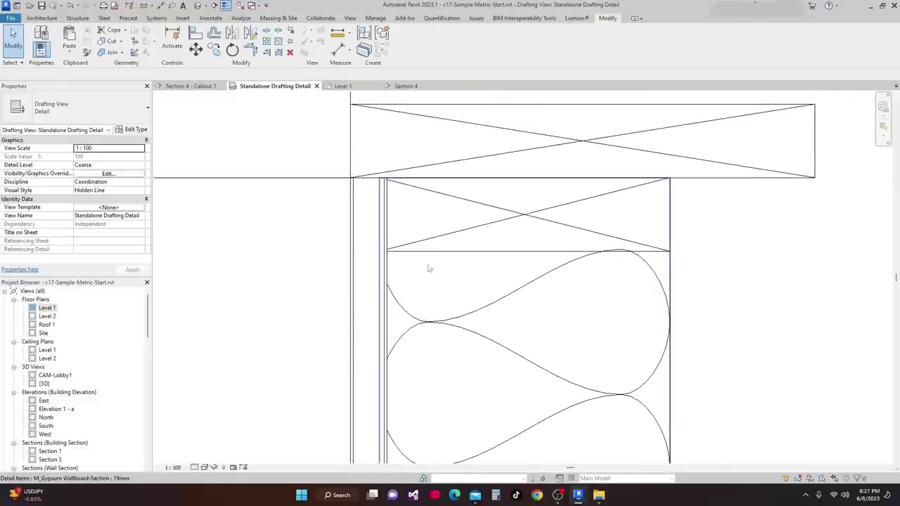
click(495, 257)
scroll(590, 286, down, 5)
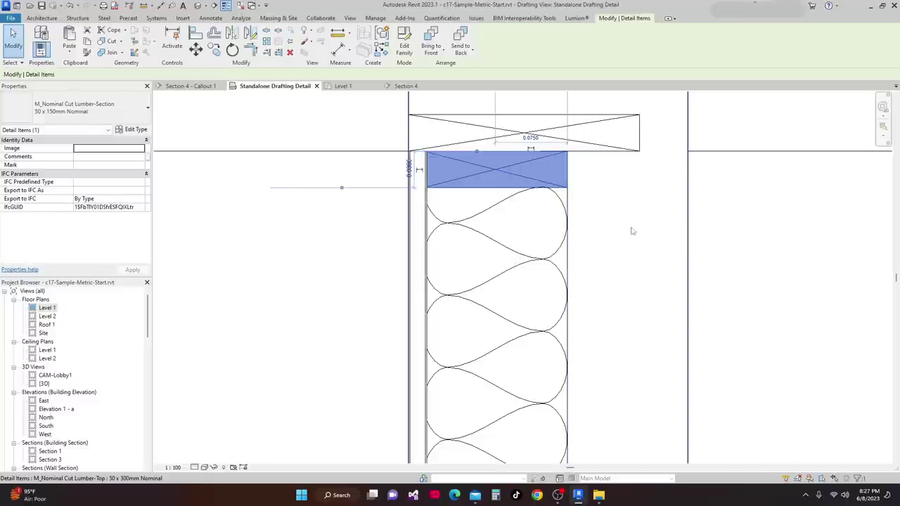
key(Right)
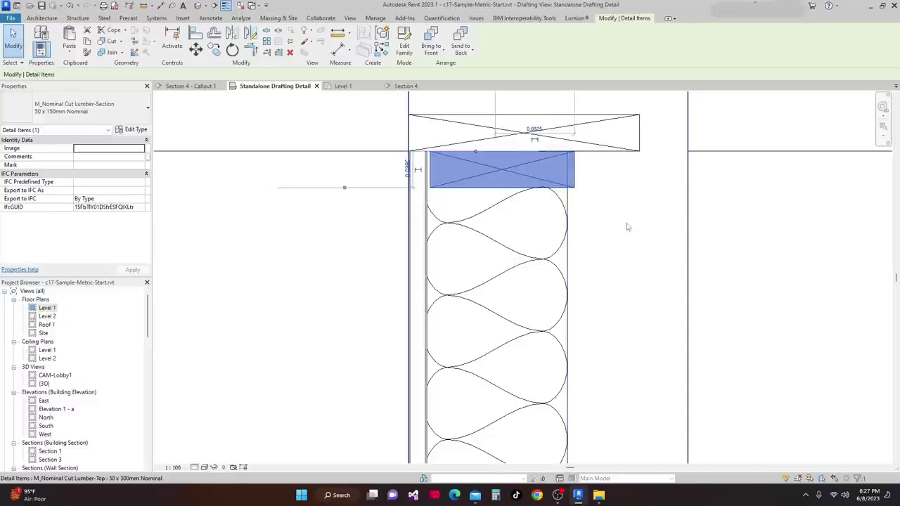
Nudge the batt insulation to the right to sit beneath the shifted 50 x 150mm lumber section.
click(571, 273)
click(571, 272)
key(Right)
key(Right)
key(Right)
key(Right)
key(Right)
key(Right)
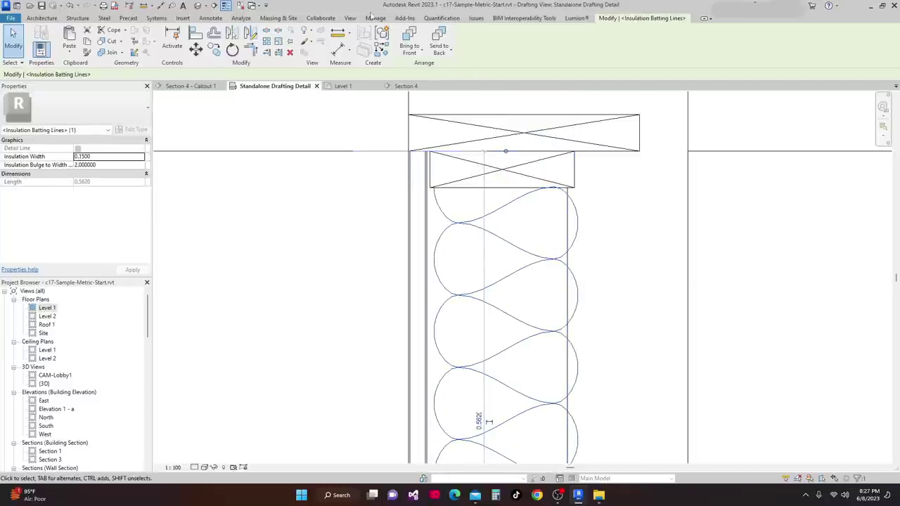
Nudge the vertical 50 x 150mm M_Nominal Cut Lumber-Top behind the insulation to the right.
scroll(444, 218, up, 2)
scroll(445, 218, up, 1)
scroll(430, 243, down, 1)
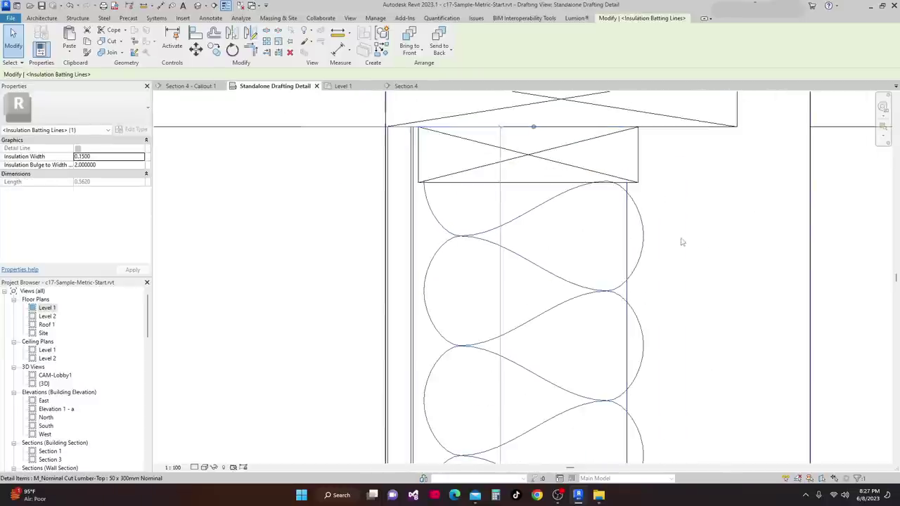
click(626, 294)
key(Right)
key(Right)
key(Right)
key(Right)
key(Right)
key(Right)
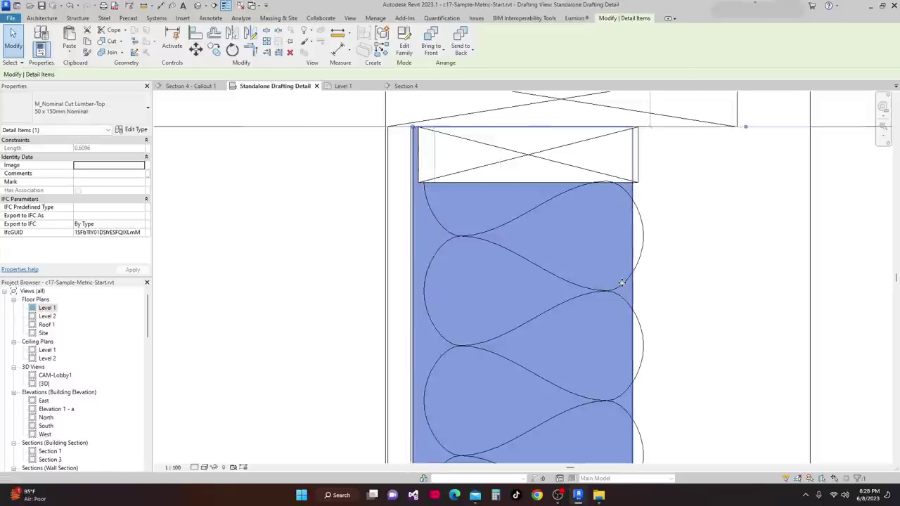
Inspect the fit of the bottom lumber section against the wallboard, insulation and vertical lumber.
scroll(673, 264, down, 4)
middle_drag(676, 331, 572, 176)
scroll(573, 176, down, 1)
middle_drag(535, 256, 532, 205)
scroll(536, 380, up, 3)
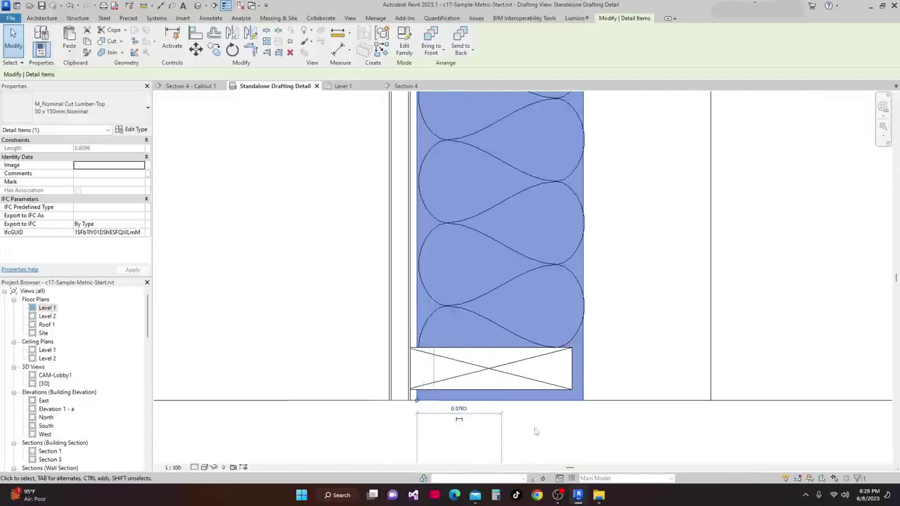
scroll(536, 432, up, 1)
scroll(401, 350, up, 2)
key(Escape)
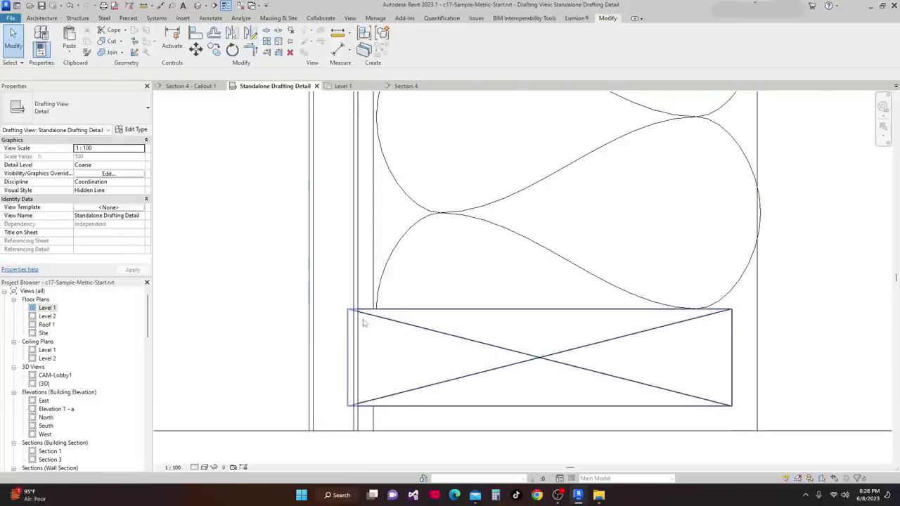
Move the bottom 50 x 150mm lumber section to the right and align its near edge with the gypsum wallboard's inner face.
click(366, 318)
drag(366, 315, 374, 315)
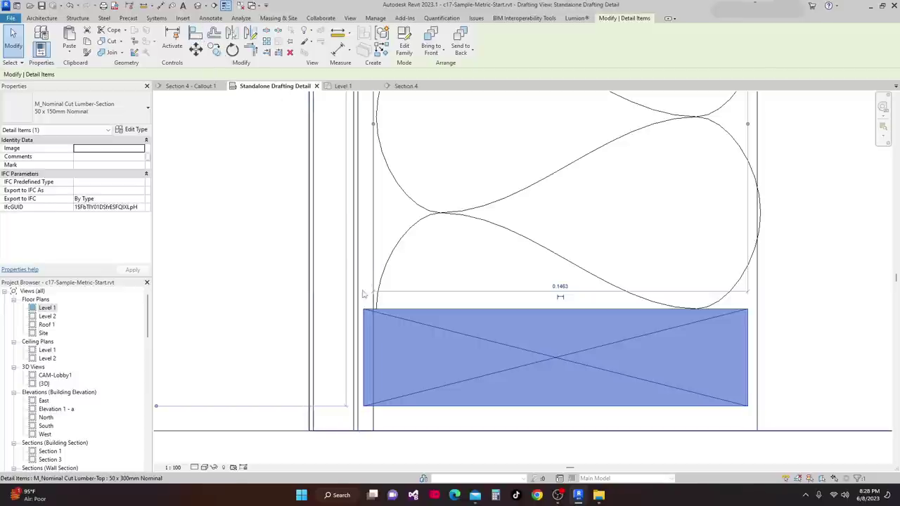
key(a)
key(l)
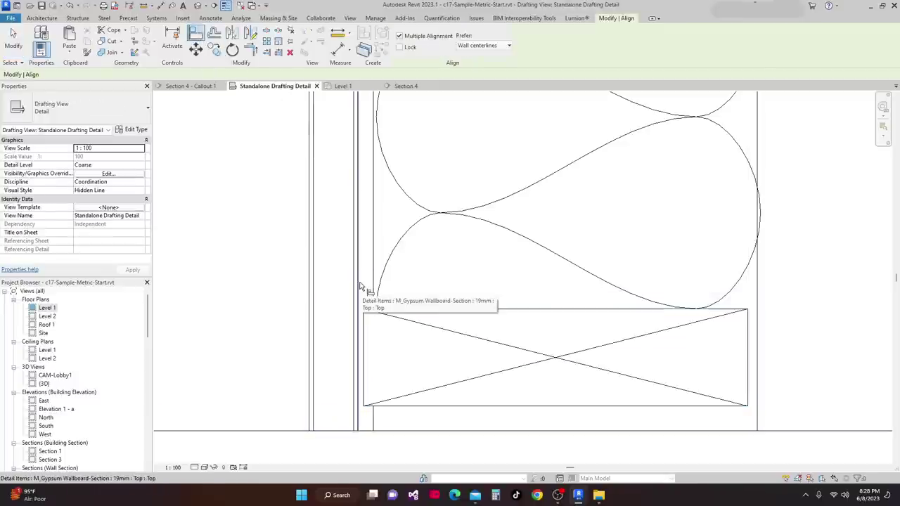
scroll(364, 317, up, 2)
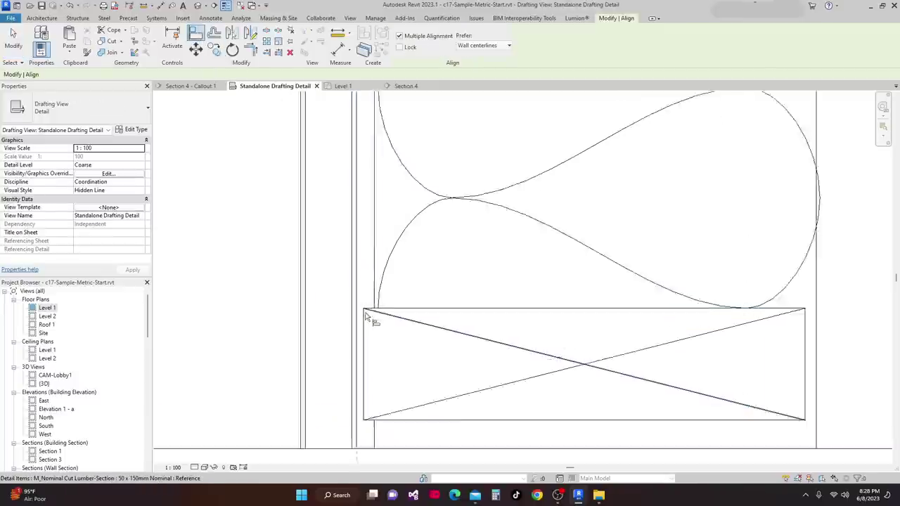
click(364, 329)
Align the vertical 50 x 150mm M_Nominal Cut Lumber-Top behind the insulation with the same wallboard face.
scroll(363, 319, down, 5)
middle_drag(386, 305, 389, 378)
scroll(403, 334, down, 2)
middle_drag(402, 287, 389, 351)
scroll(367, 324, up, 3)
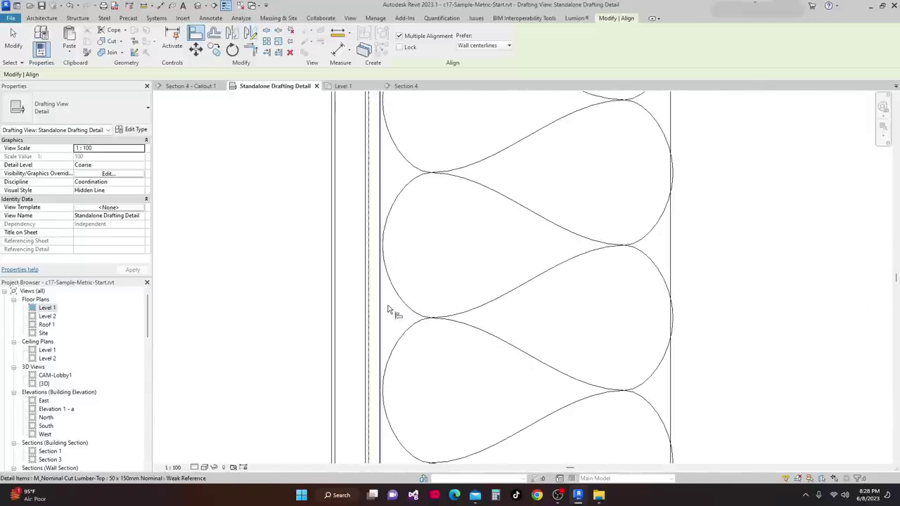
click(387, 319)
Align the edge of the 50 x 150mm lumber section at the cavity's top with the wallboard's inner face.
scroll(387, 317, down, 3)
middle_drag(380, 116, 357, 243)
scroll(358, 242, up, 3)
scroll(343, 284, up, 3)
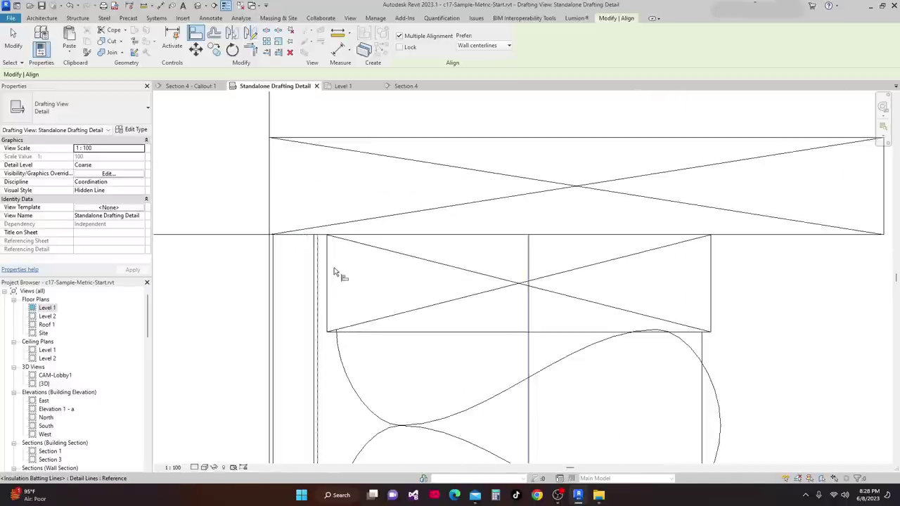
click(327, 287)
Inspect how the batt insulation and lumber line up with the wallboard along the cavity's full height, and end the alignment.
scroll(339, 296, down, 1)
scroll(424, 294, down, 3)
middle_drag(502, 294, 488, 189)
scroll(411, 280, up, 1)
middle_drag(404, 278, 400, 241)
scroll(373, 225, up, 1)
scroll(363, 214, up, 2)
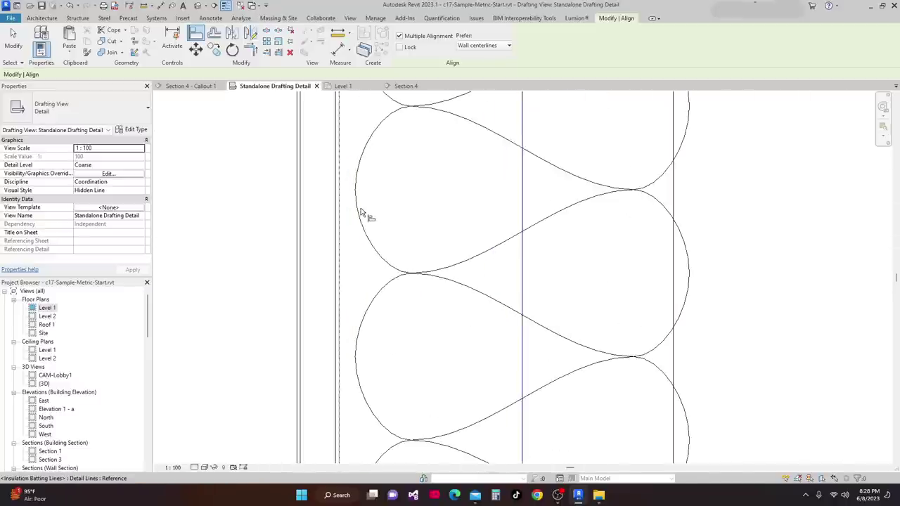
scroll(368, 227, down, 4)
scroll(431, 289, down, 1)
middle_drag(431, 289, 433, 159)
scroll(422, 239, down, 2)
middle_drag(414, 116, 450, 237)
scroll(435, 287, up, 1)
middle_drag(438, 272, 420, 193)
scroll(409, 265, down, 2)
middle_drag(408, 264, 407, 243)
scroll(393, 384, up, 5)
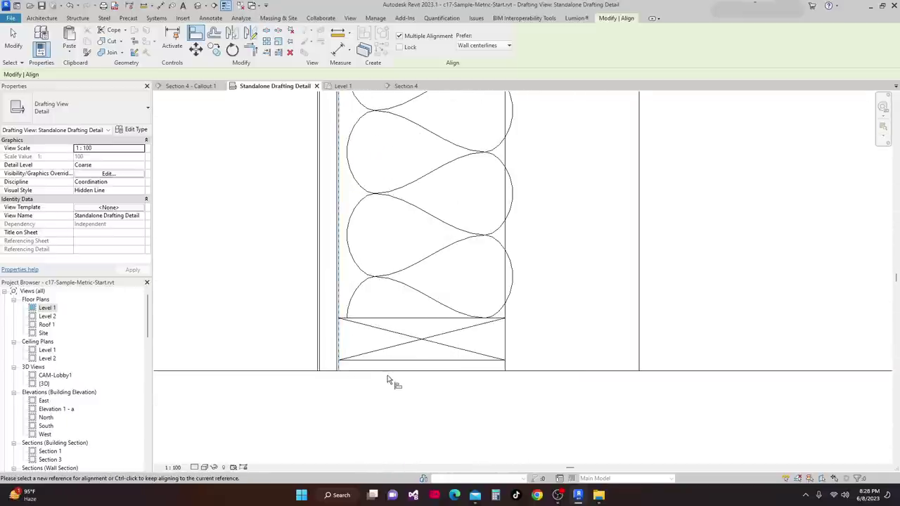
key(Escape)
key(Escape)
Turn off Multiple Alignment and align the underside of the bottom 50 x 150mm lumber section with the horizontal base line.
key(a)
key(l)
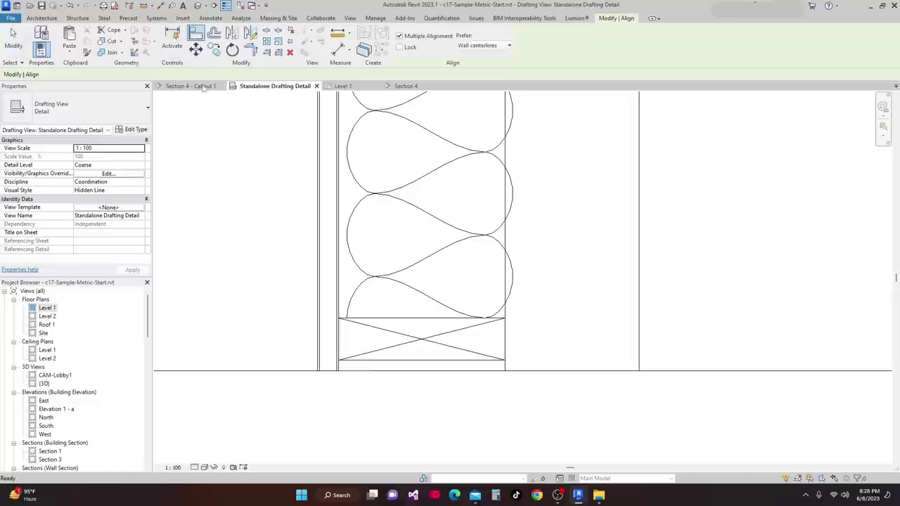
click(339, 176)
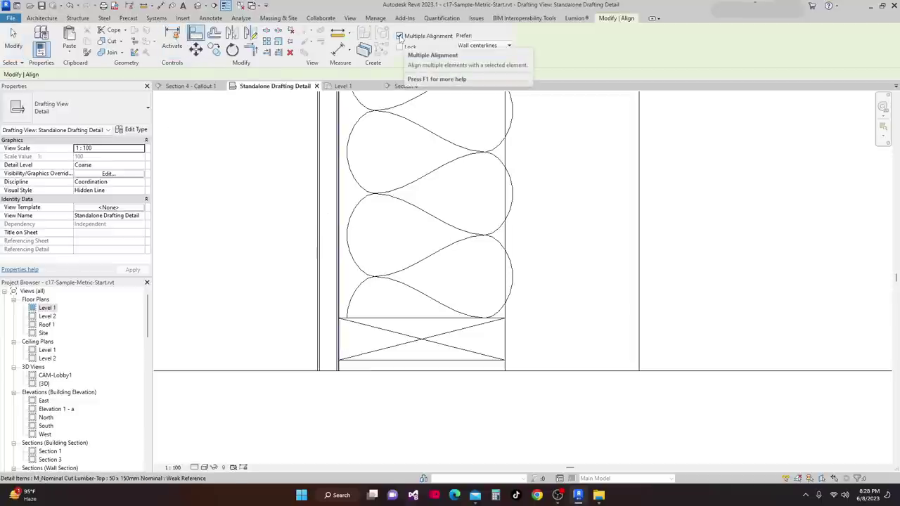
click(407, 370)
click(425, 361)
scroll(436, 390, down, 2)
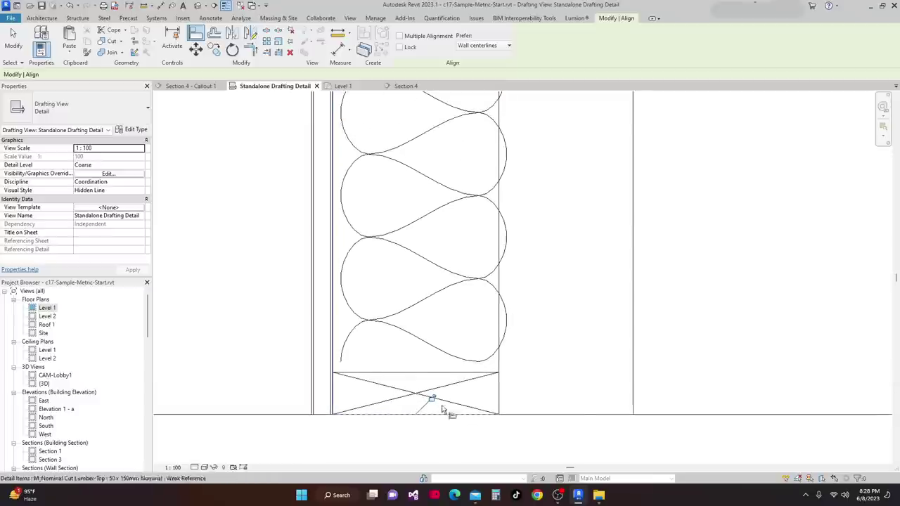
key(Escape)
key(Escape)
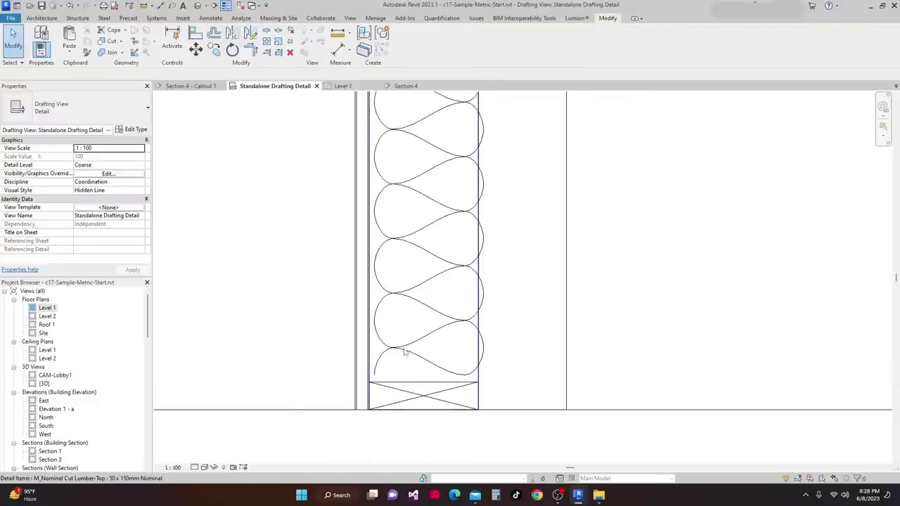
Nudge the batt insulation left until it fits between the wallboard and the vertical lumber's far edge.
click(405, 352)
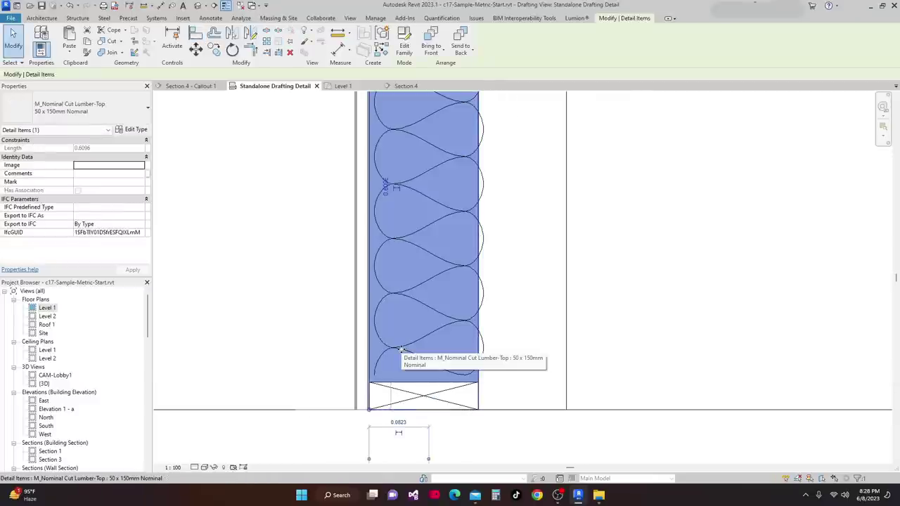
key(Escape)
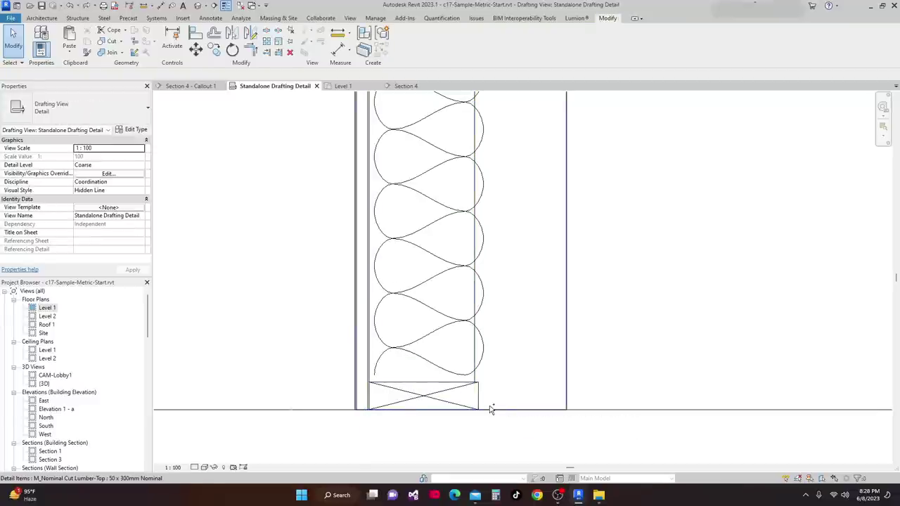
click(430, 364)
key(Left)
key(Left)
key(Left)
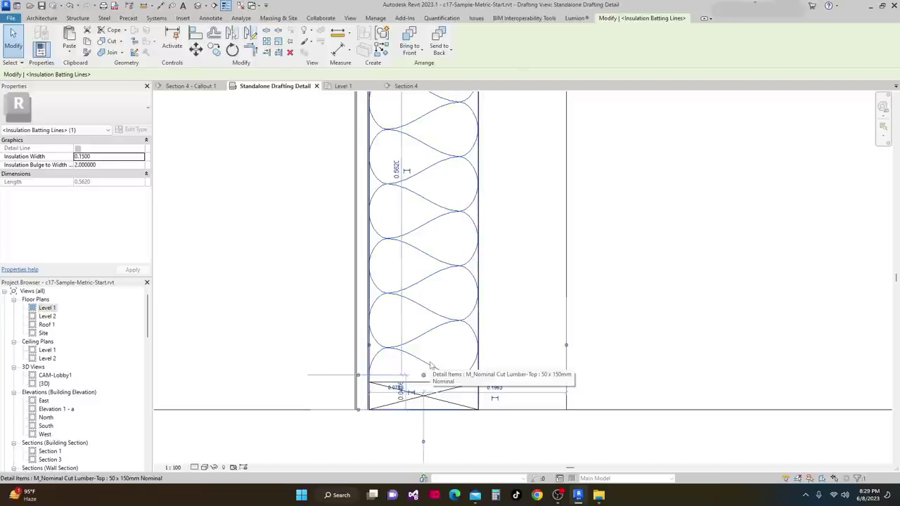
scroll(432, 365, down, 4)
key(Escape)
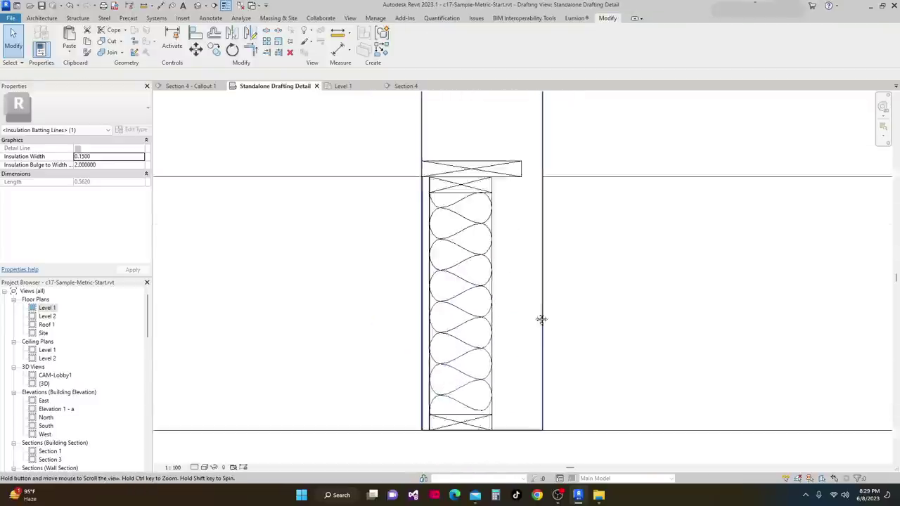
Create a similar 19mm M_Gypsum Wallboard-Section along the lumber's opposite face, from the top lumber section's upper corner down to the base line.
scroll(506, 305, up, 5)
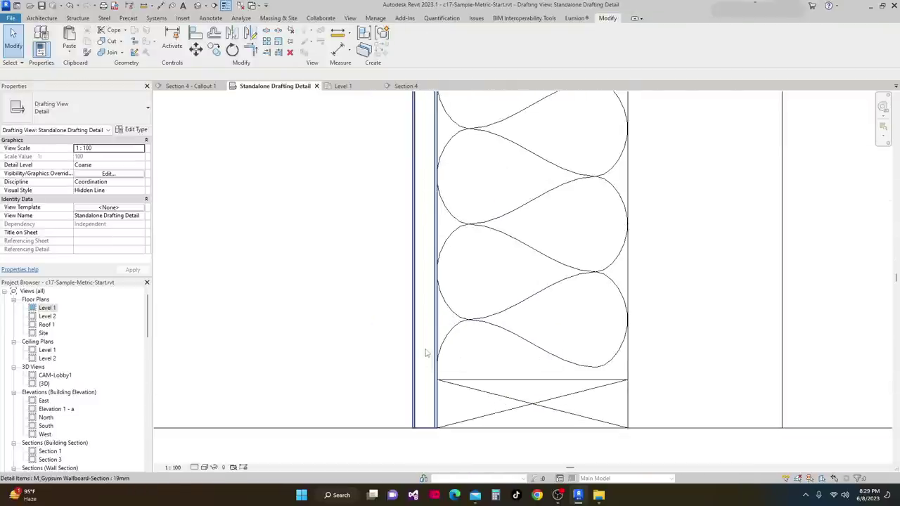
right_click(438, 304)
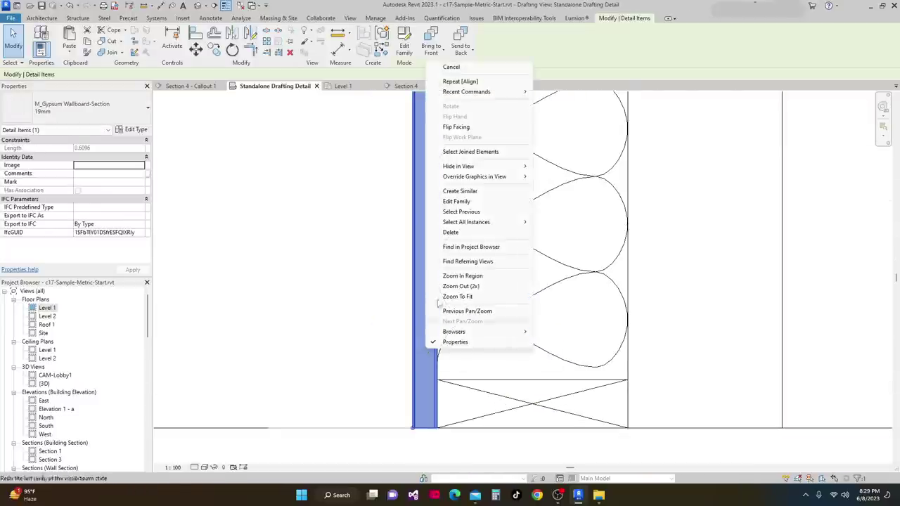
click(462, 192)
scroll(492, 218, down, 3)
middle_drag(493, 253, 383, 411)
scroll(384, 410, down, 1)
scroll(422, 352, down, 1)
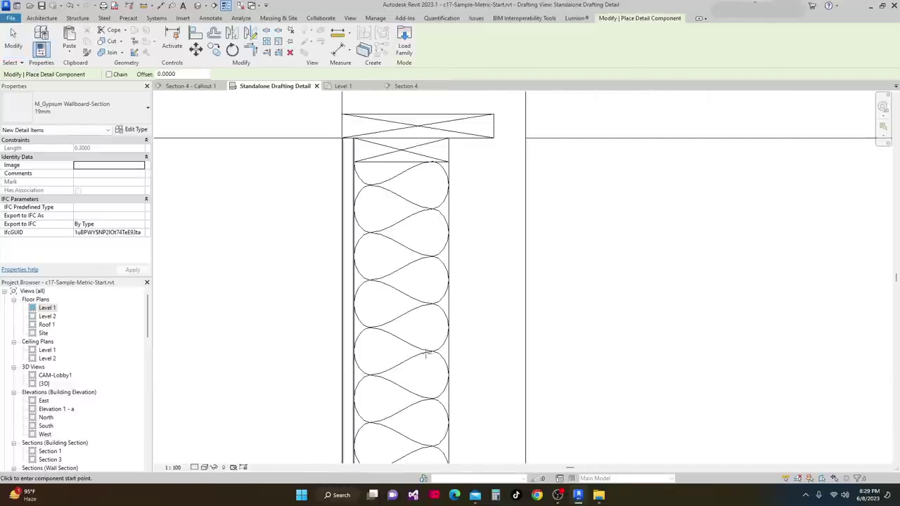
click(449, 138)
middle_drag(449, 380, 486, 193)
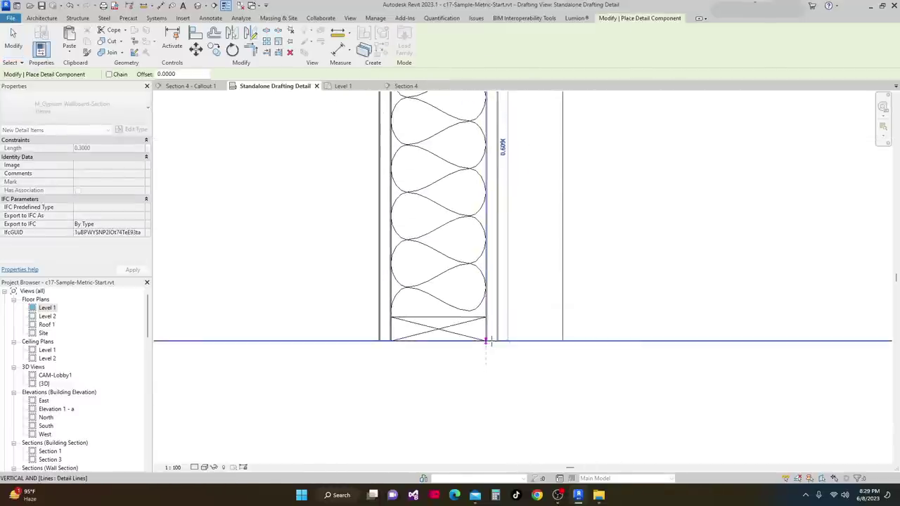
click(488, 342)
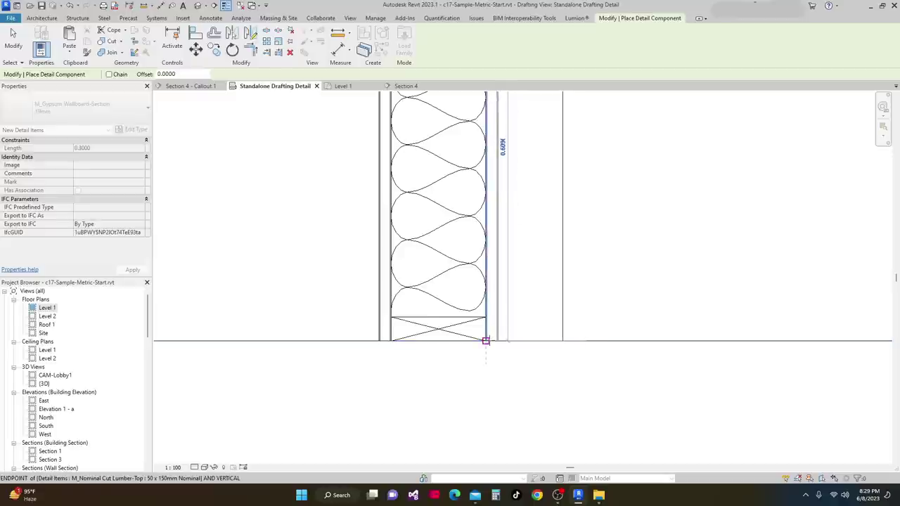
click(467, 201)
Examine the lumber sections and level lines above the insulated cavity in the drafting detail.
scroll(522, 282, down, 1)
scroll(525, 290, down, 1)
middle_drag(521, 333, 509, 493)
scroll(480, 422, down, 2)
scroll(478, 162, down, 1)
middle_drag(474, 281, 480, 491)
middle_drag(501, 402, 469, 391)
scroll(469, 446, down, 2)
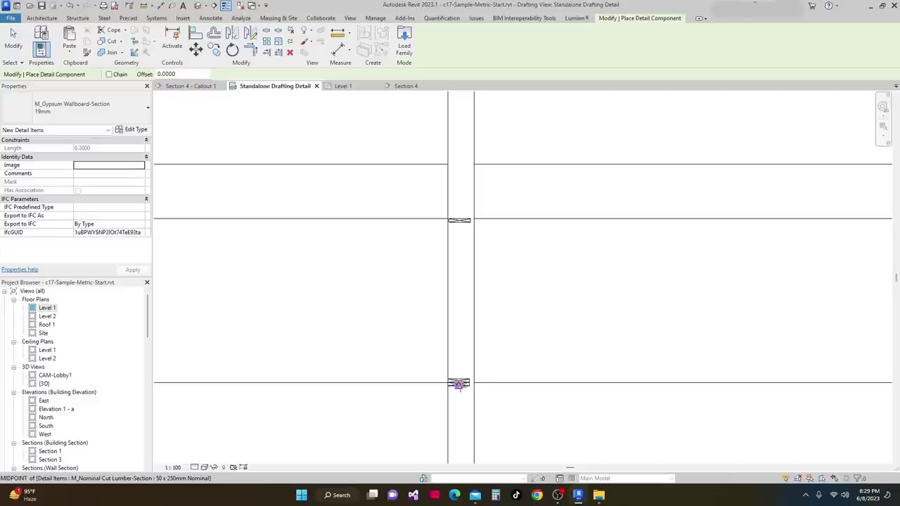
middle_drag(478, 352, 442, 386)
scroll(445, 354, up, 1)
scroll(424, 334, down, 2)
middle_drag(428, 335, 448, 165)
scroll(448, 166, down, 2)
middle_drag(459, 203, 453, 302)
scroll(443, 230, up, 1)
middle_drag(442, 230, 446, 316)
scroll(455, 235, up, 2)
scroll(451, 229, down, 1)
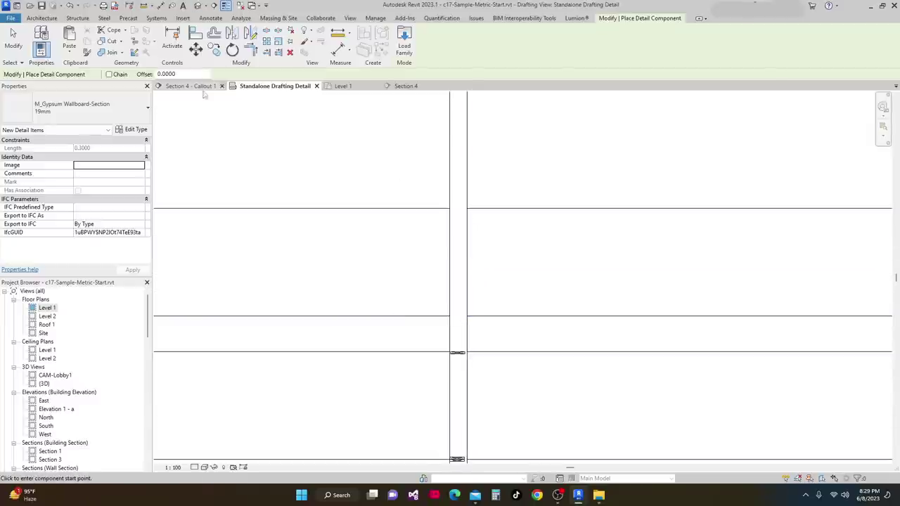
Examine the exterior wall and window openings around Level 2 in Section 4, and return to the Standalone Drafting Detail.
click(415, 88)
scroll(399, 134, down, 1)
middle_drag(399, 133, 428, 273)
scroll(496, 306, up, 2)
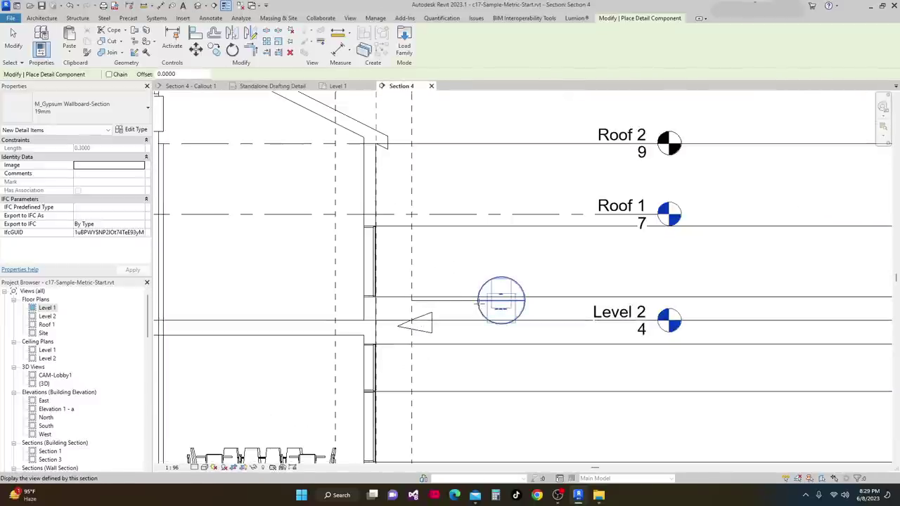
middle_drag(501, 301, 493, 244)
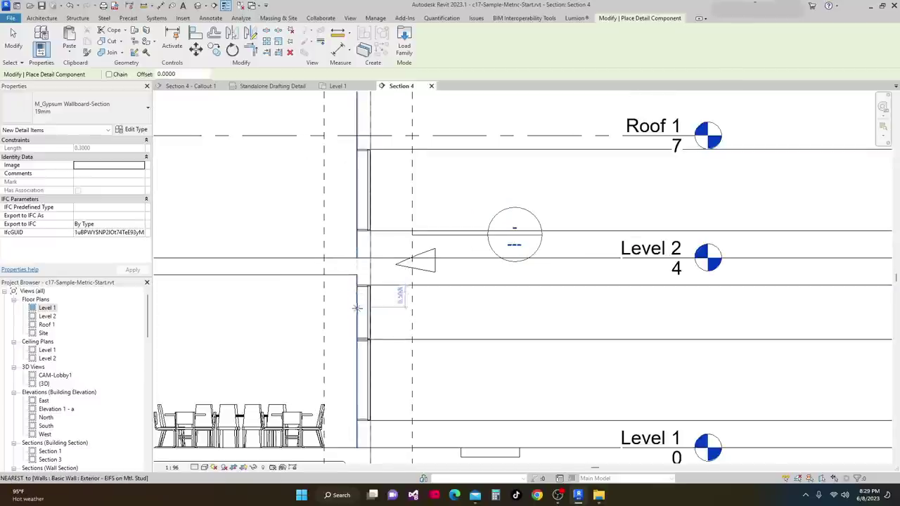
scroll(373, 299, up, 2)
scroll(374, 259, down, 1)
middle_drag(377, 261, 390, 335)
click(271, 86)
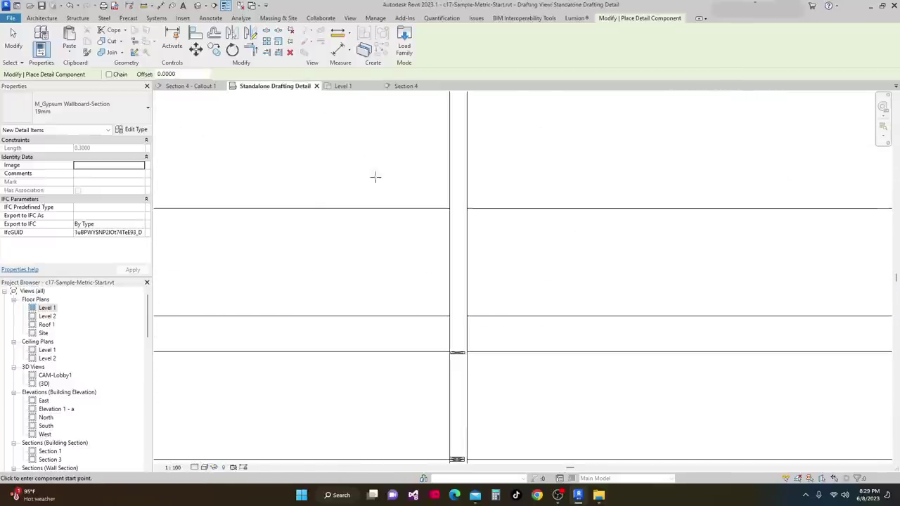
Examine the wall assembly and Level 2 floor connection in Section 4 - Callout 1, ending the wallboard placement.
scroll(319, 152, down, 1)
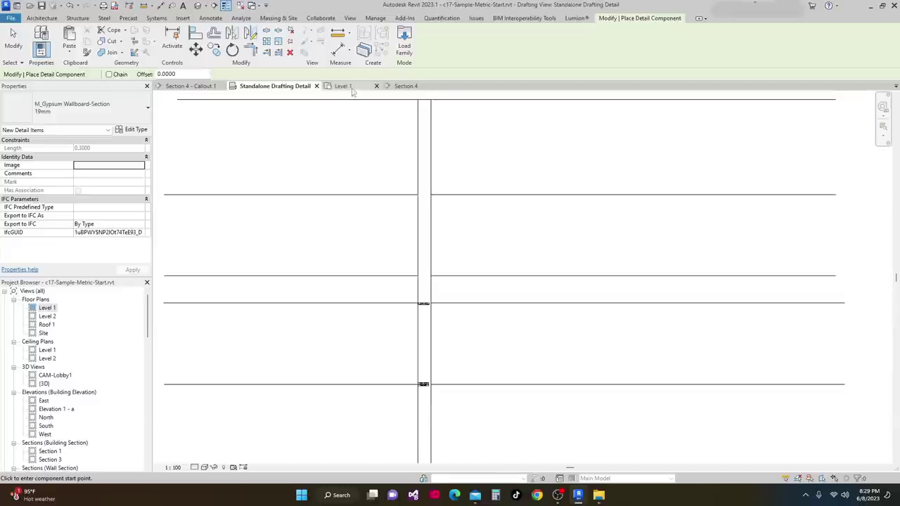
click(196, 86)
scroll(289, 329, up, 1)
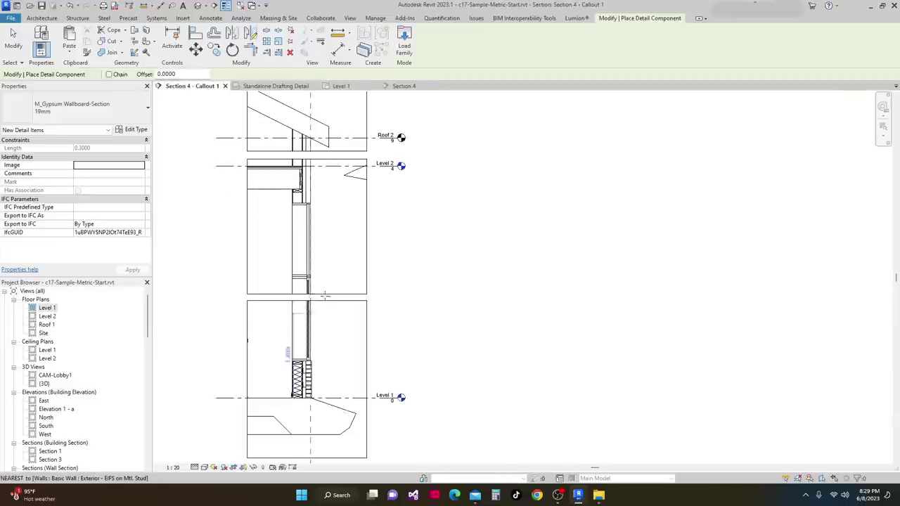
scroll(242, 312, up, 1)
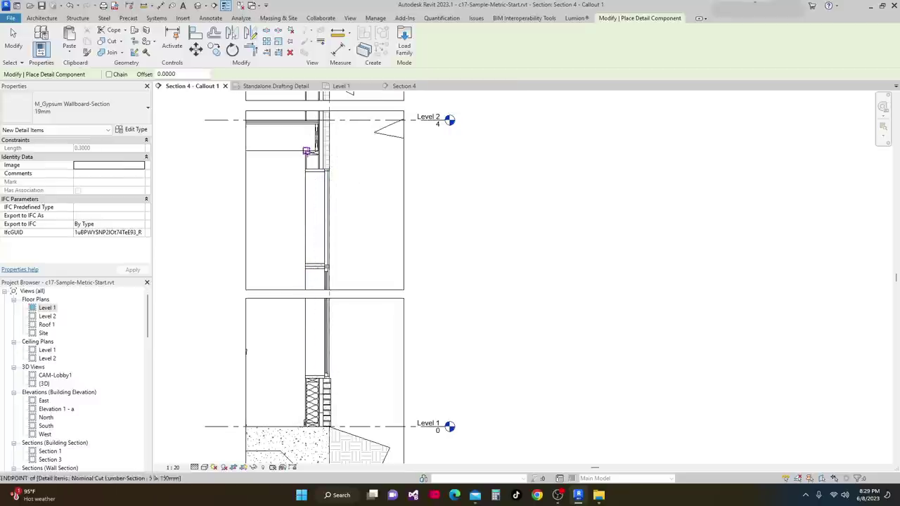
middle_drag(325, 196, 326, 242)
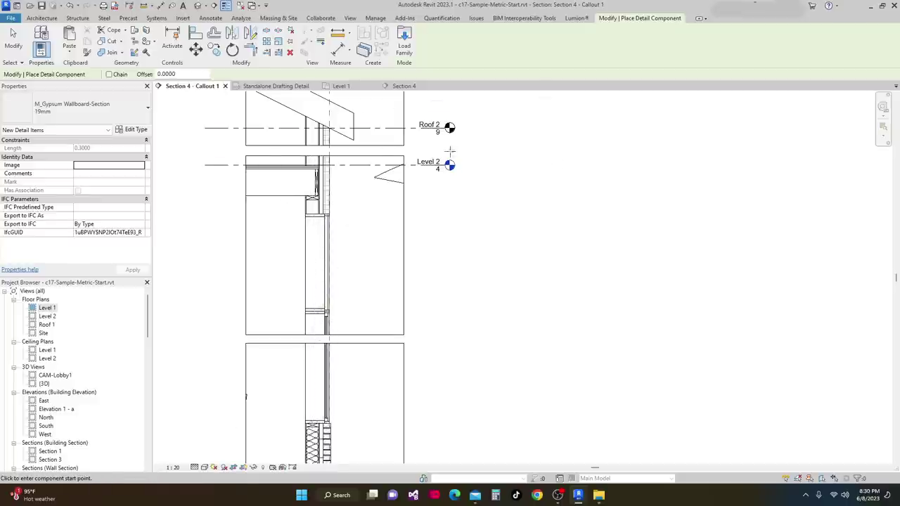
scroll(450, 149, down, 3)
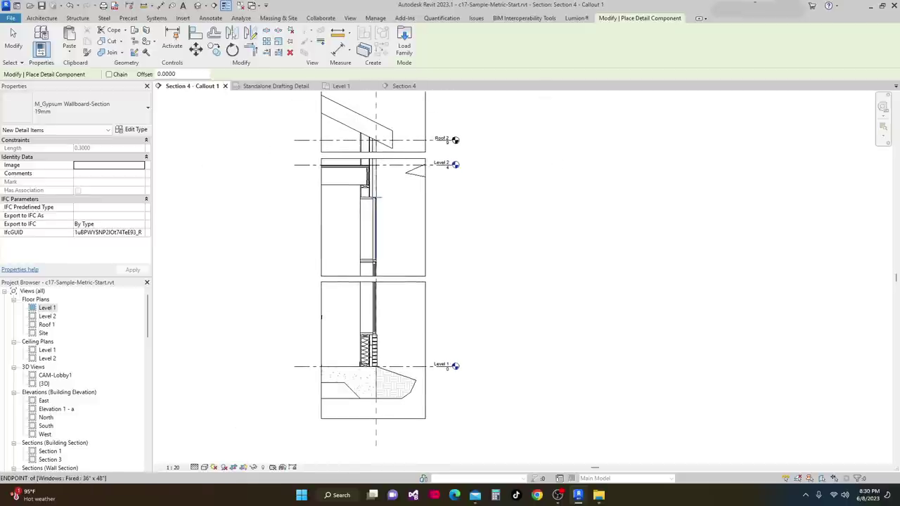
scroll(376, 199, up, 2)
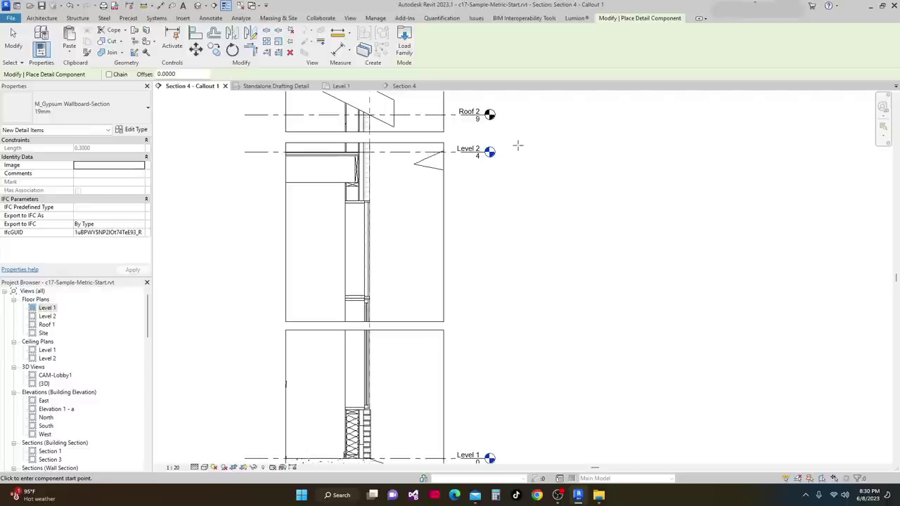
key(Escape)
scroll(383, 196, up, 3)
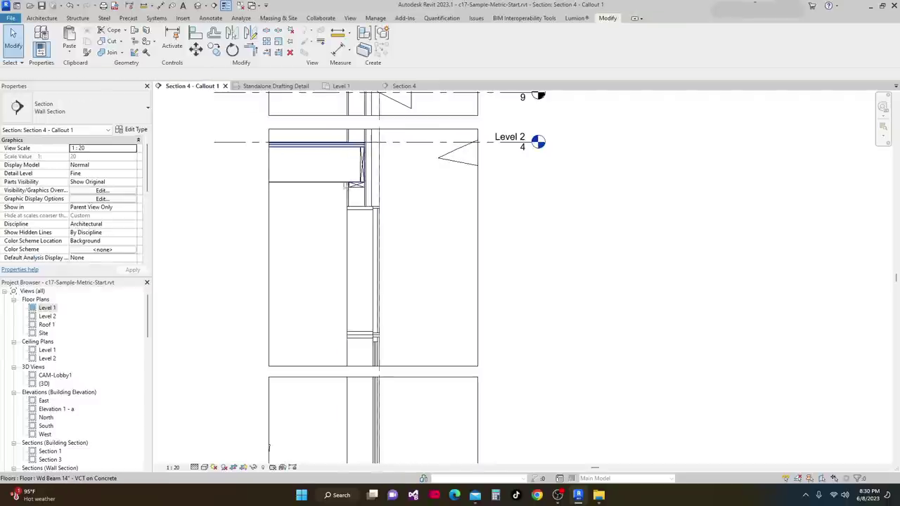
scroll(351, 214, down, 1)
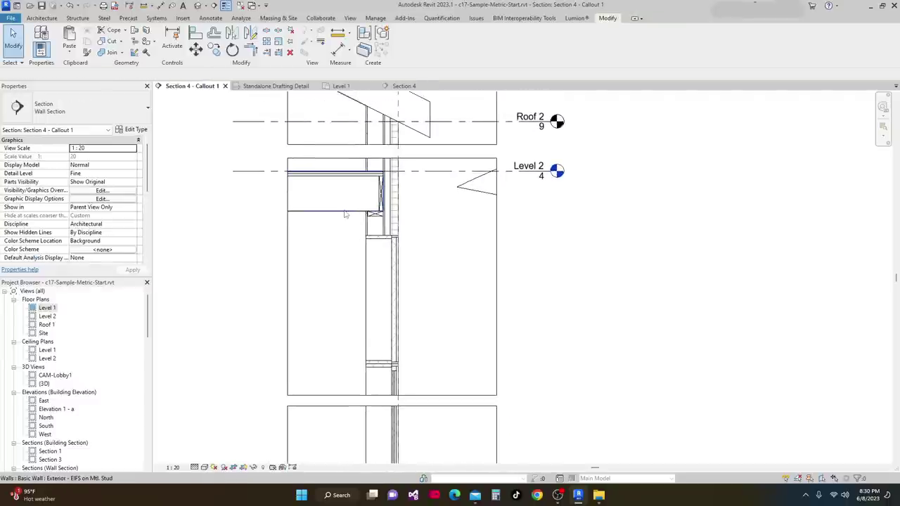
click(345, 215)
Compare the full-height exterior wall and levels in Section 4 with the level lines in the Standalone Drafting Detail.
click(404, 86)
scroll(417, 232, down, 3)
key(Escape)
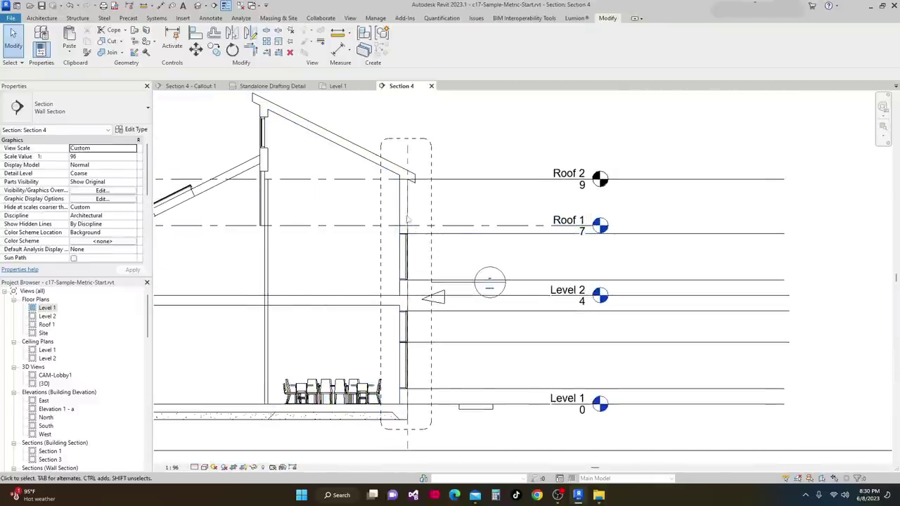
click(281, 87)
scroll(492, 272, down, 4)
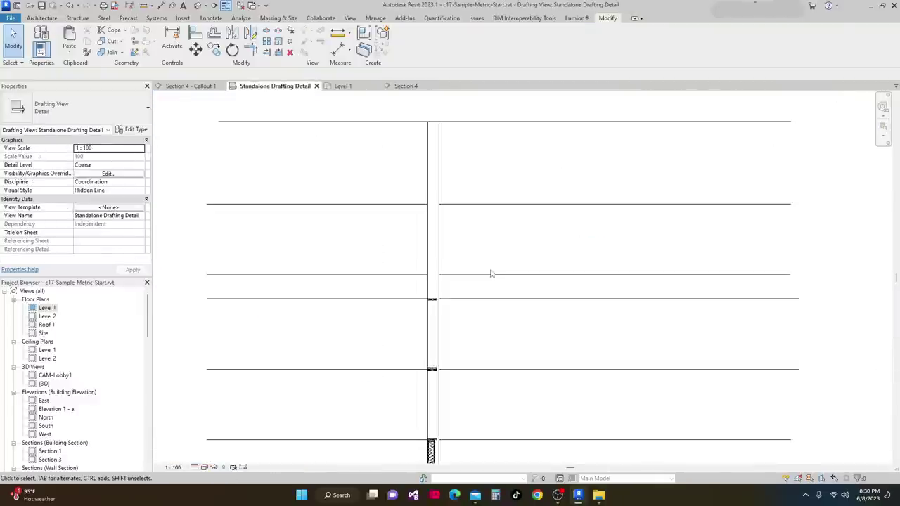
Place a 50 x 350mm Nominal M_Nominal Cut Lumber-Top component about 3.26 m long, inward from the wall's outer face along the line above the uppermost lumber section.
middle_drag(401, 237, 405, 252)
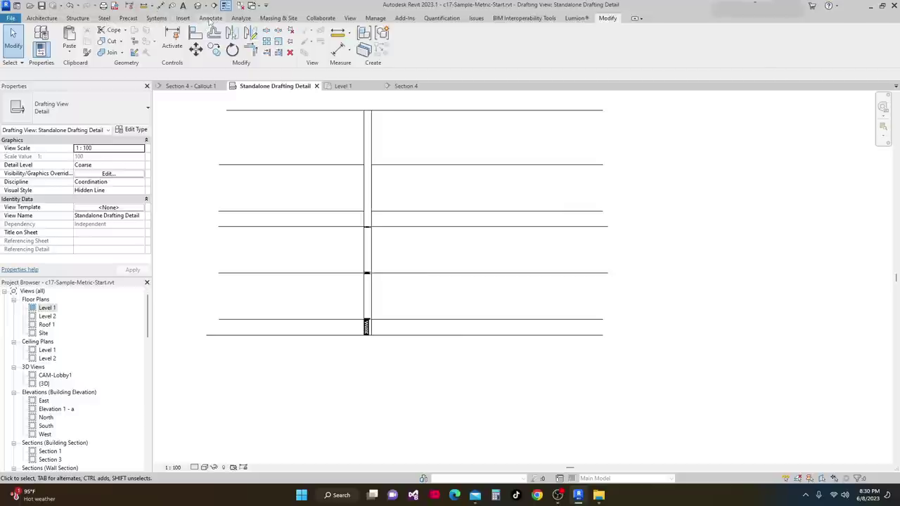
click(211, 19)
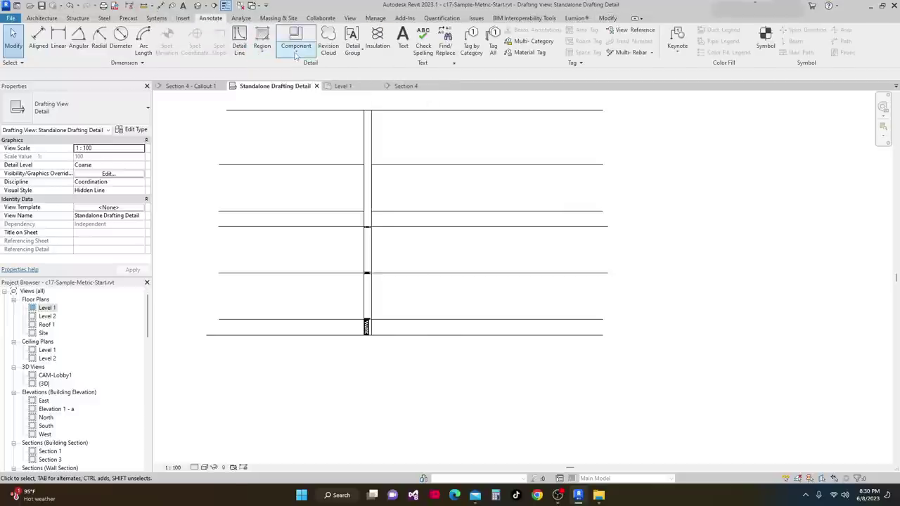
click(300, 58)
click(307, 69)
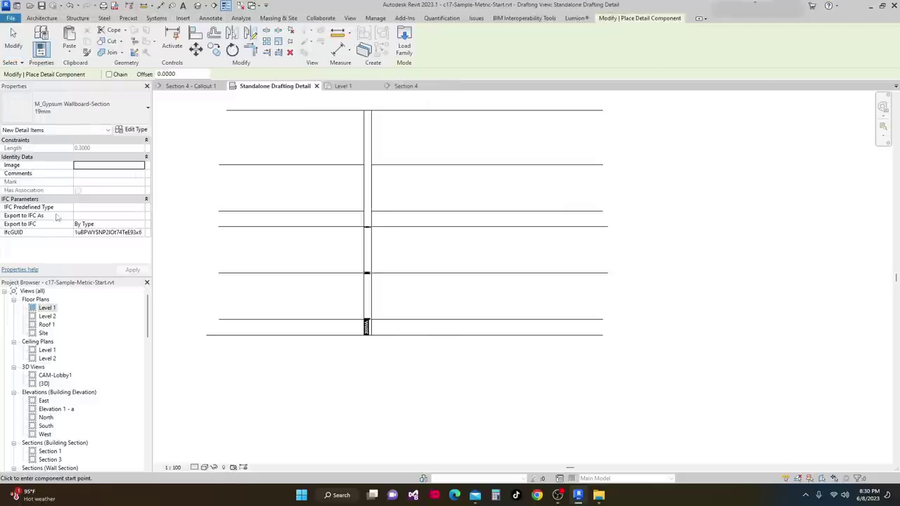
click(146, 109)
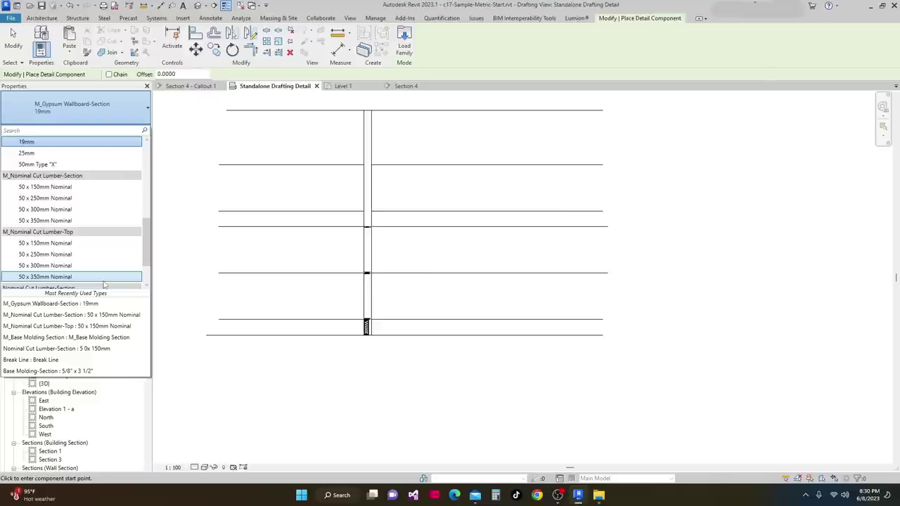
click(103, 281)
scroll(422, 165, up, 3)
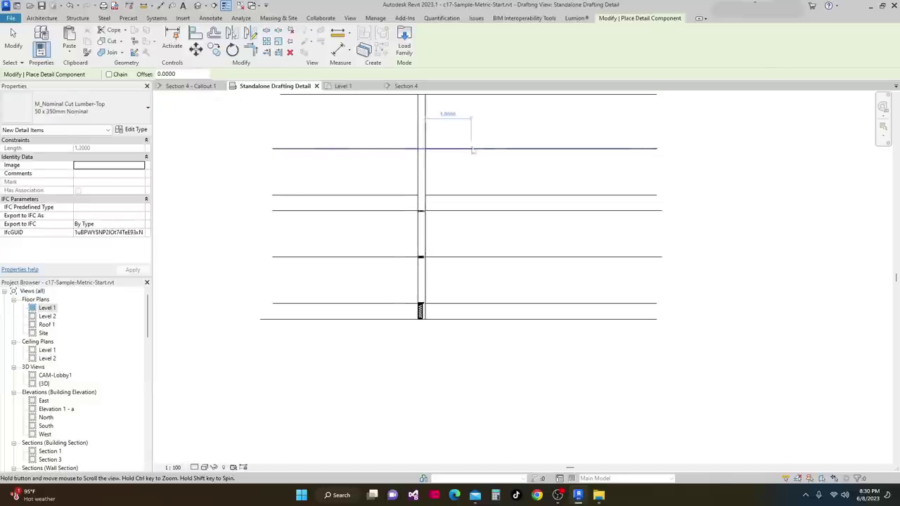
scroll(398, 196, up, 2)
scroll(399, 196, down, 1)
middle_drag(426, 197, 473, 236)
scroll(468, 230, down, 1)
scroll(465, 232, up, 2)
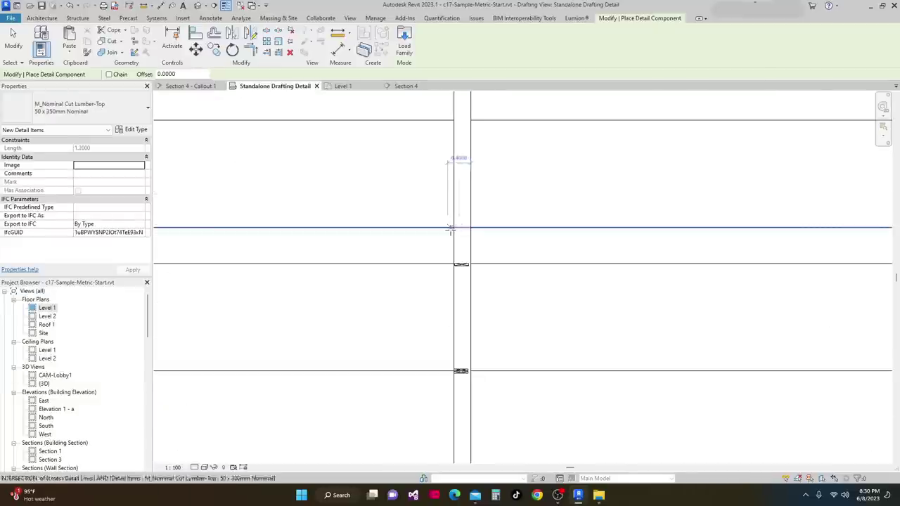
click(470, 227)
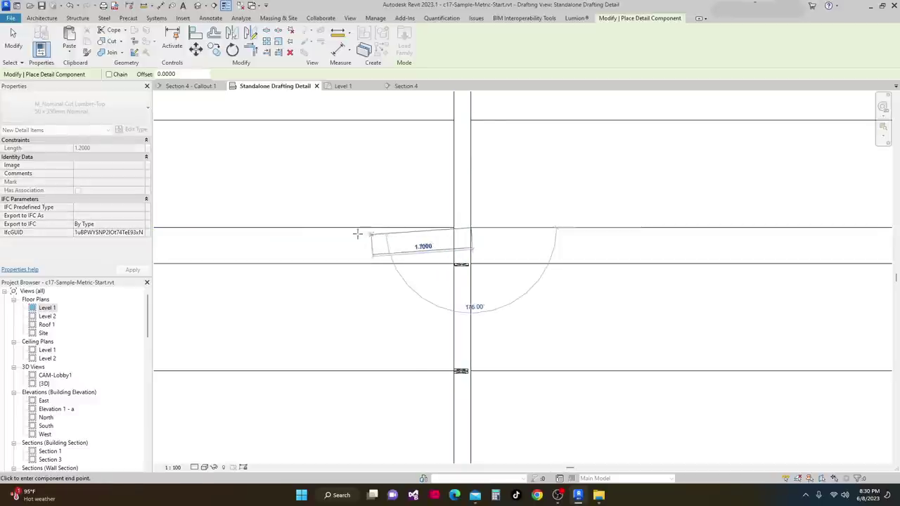
middle_drag(327, 230, 517, 229)
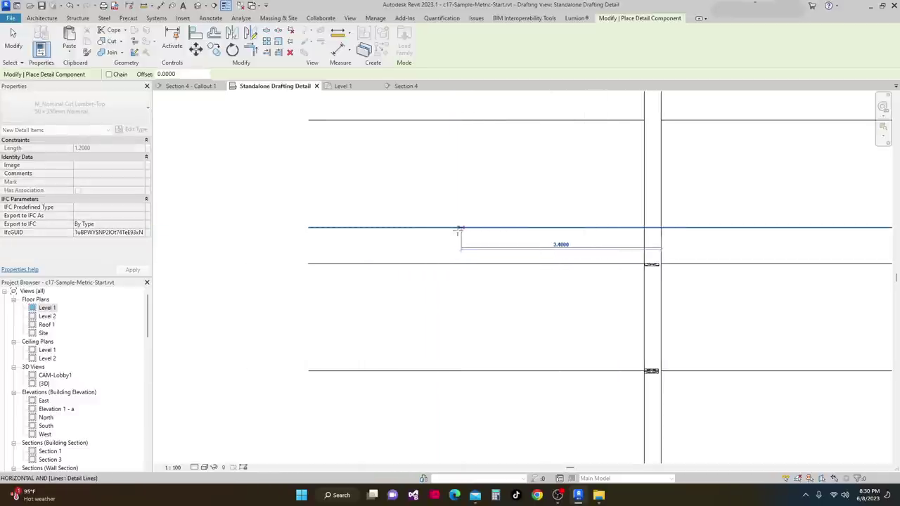
click(473, 227)
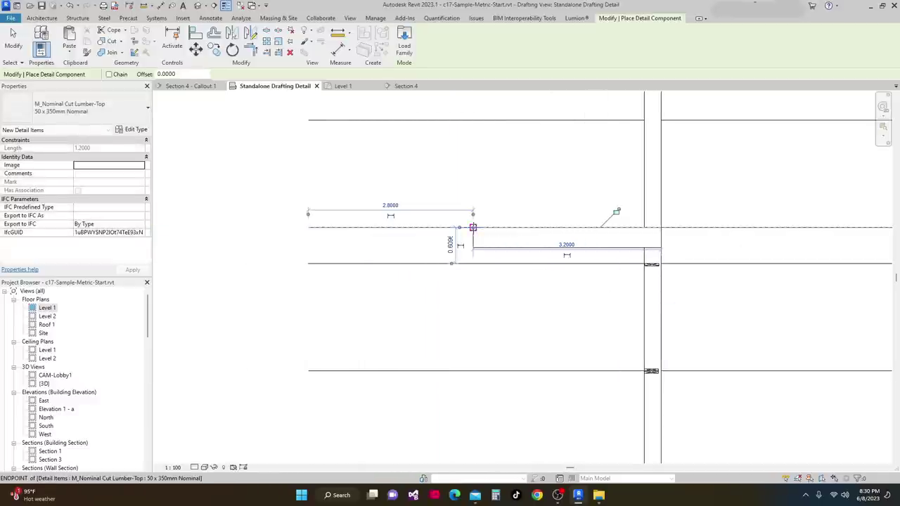
key(Escape)
Examine how the horizontal lumber member meets the wall and the lumber sections below it in the drafting detail.
middle_drag(628, 224, 450, 163)
scroll(420, 183, up, 1)
scroll(457, 199, up, 1)
scroll(460, 195, up, 1)
middle_drag(459, 195, 458, 209)
middle_drag(423, 136, 447, 172)
scroll(443, 194, up, 1)
mouse_move(453, 213)
middle_down()
mouse_move(447, 175)
mouse_move(447, 210)
middle_up()
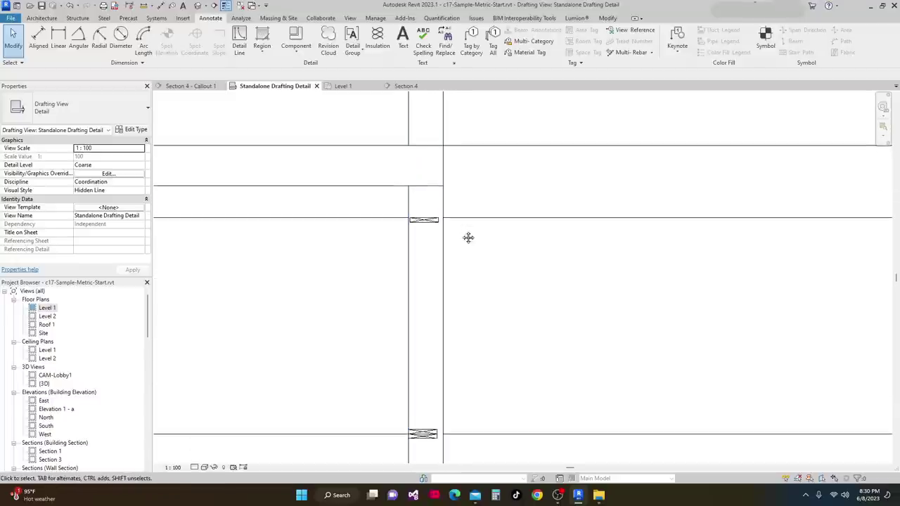
middle_drag(448, 178, 444, 159)
scroll(427, 203, up, 2)
middle_drag(421, 232, 418, 204)
scroll(426, 267, down, 5)
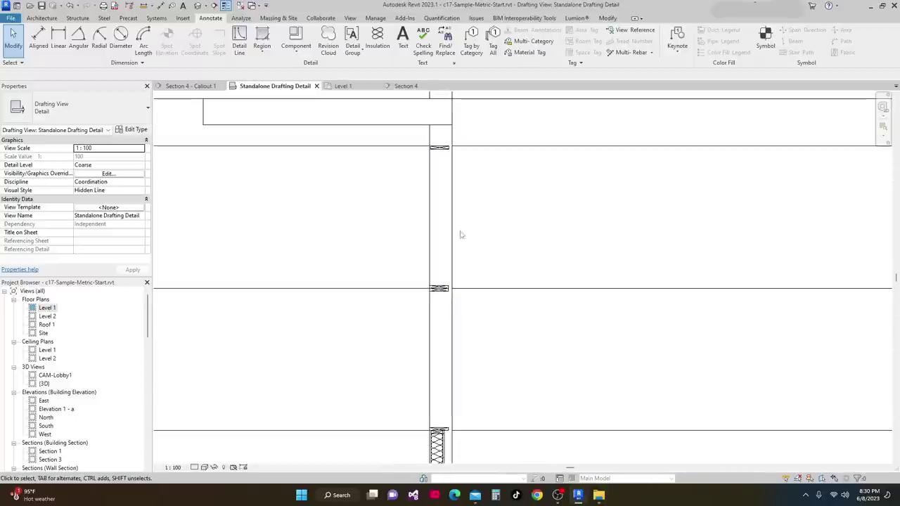
scroll(442, 159, up, 3)
middle_drag(442, 159, 428, 218)
scroll(434, 198, up, 4)
scroll(424, 216, up, 3)
scroll(420, 213, down, 5)
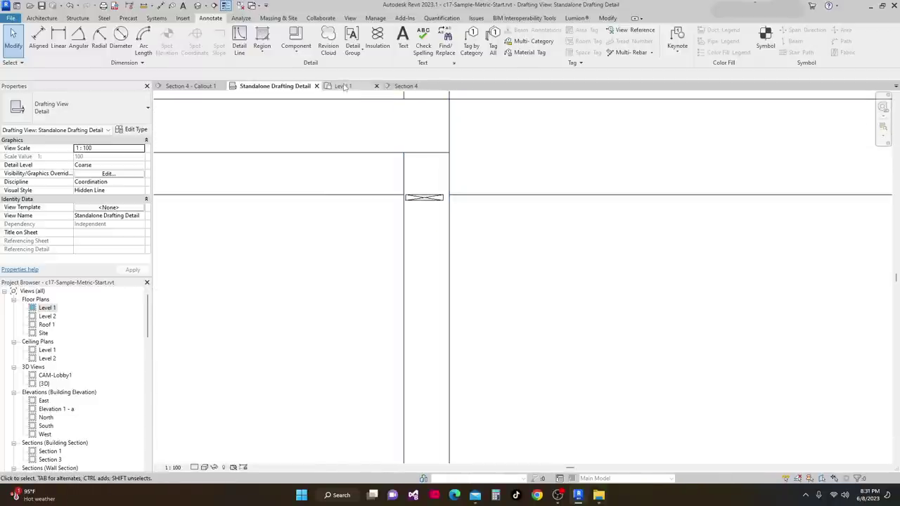
Compare the floor-to-wall connection in Section 4 and Section 4 - Callout 1 with the Standalone Drafting Detail.
click(410, 88)
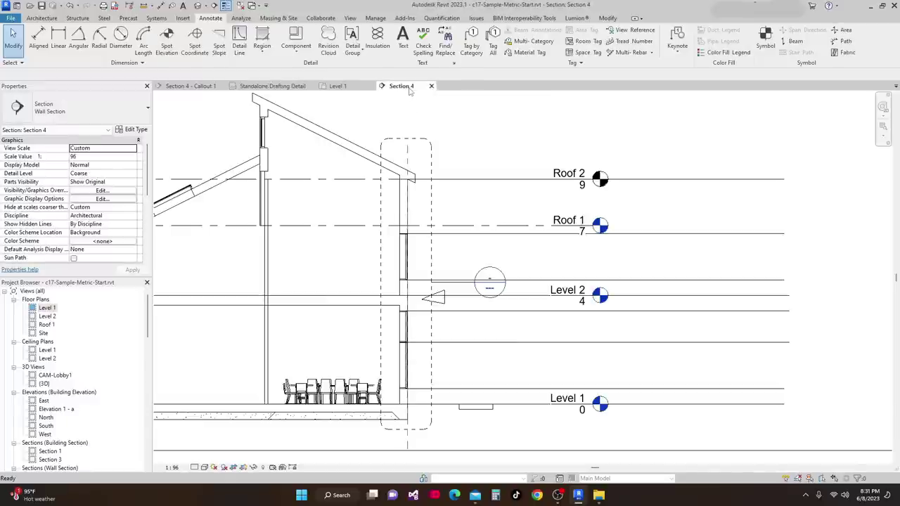
click(278, 88)
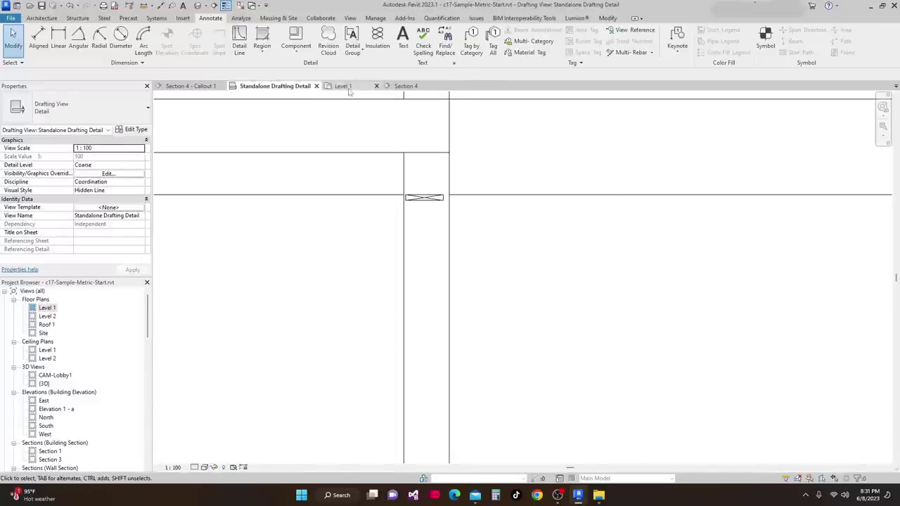
click(343, 87)
click(268, 86)
click(201, 86)
scroll(457, 225, up, 1)
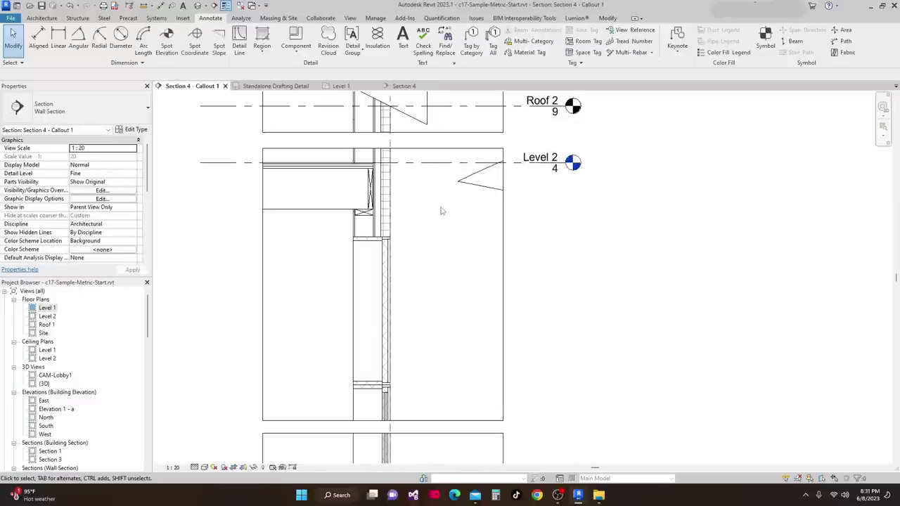
click(400, 87)
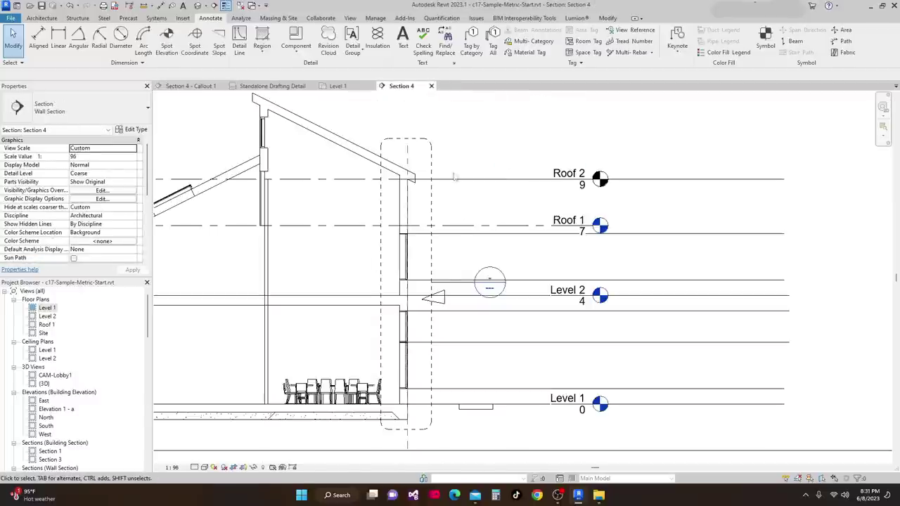
scroll(402, 285, up, 3)
middle_drag(400, 282, 403, 238)
click(274, 86)
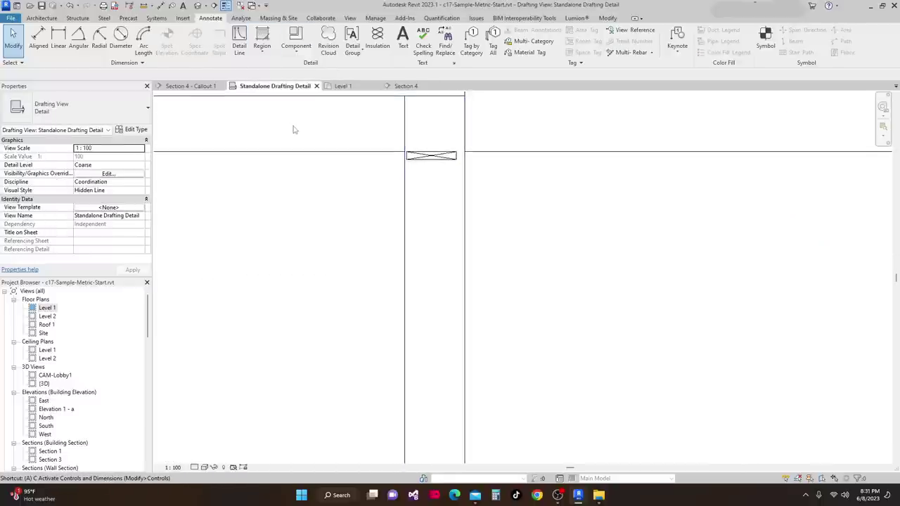
Align the end of the lumber section just below the horizontal member with the wall's inner face line.
key(a)
key(l)
scroll(406, 181, up, 1)
click(406, 181)
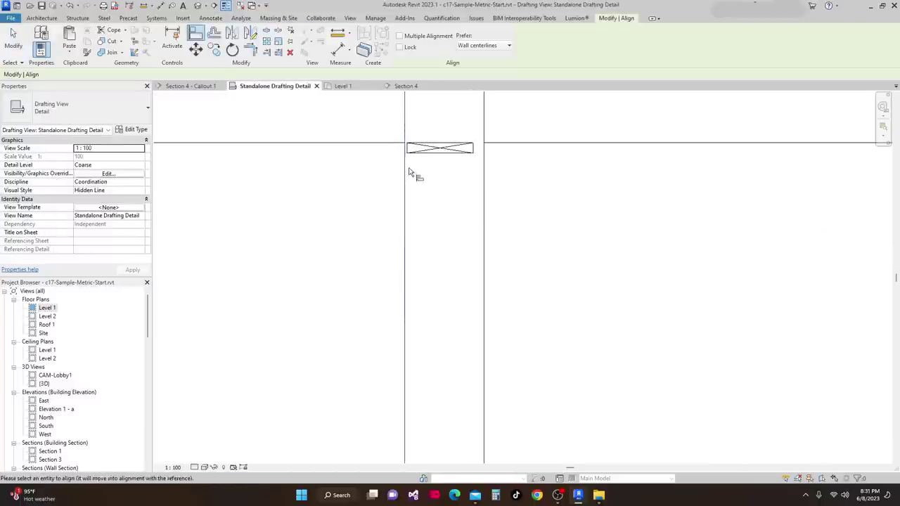
scroll(410, 150, up, 1)
click(405, 147)
scroll(443, 240, down, 1)
middle_drag(443, 263, 484, 71)
middle_drag(474, 321, 468, 152)
middle_drag(436, 228, 454, 197)
scroll(455, 341, down, 2)
scroll(452, 169, down, 1)
middle_drag(431, 342, 442, 215)
scroll(464, 336, up, 1)
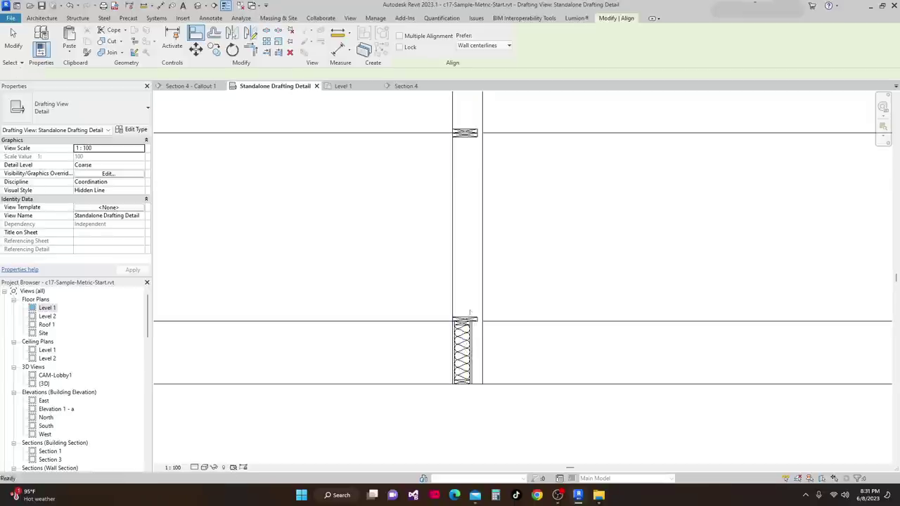
key(Escape)
scroll(470, 339, up, 2)
scroll(481, 328, up, 2)
scroll(419, 296, down, 2)
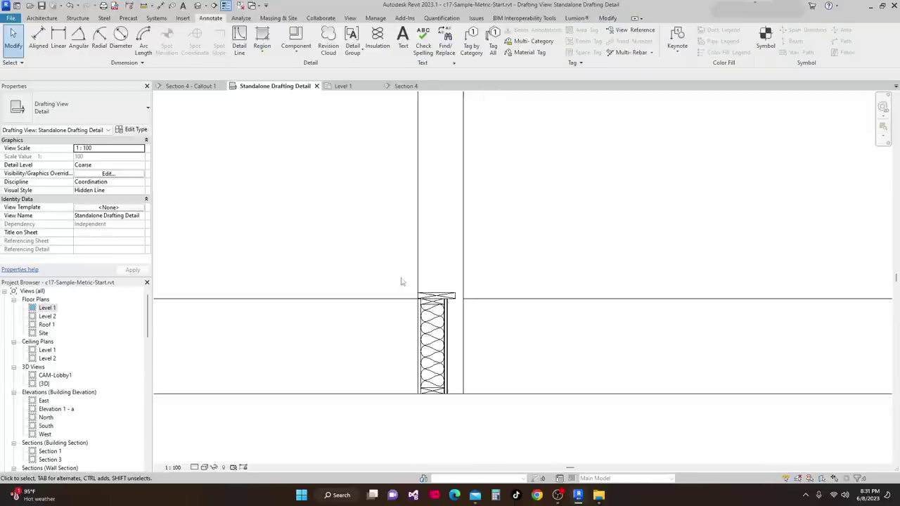
middle_drag(395, 245, 349, 299)
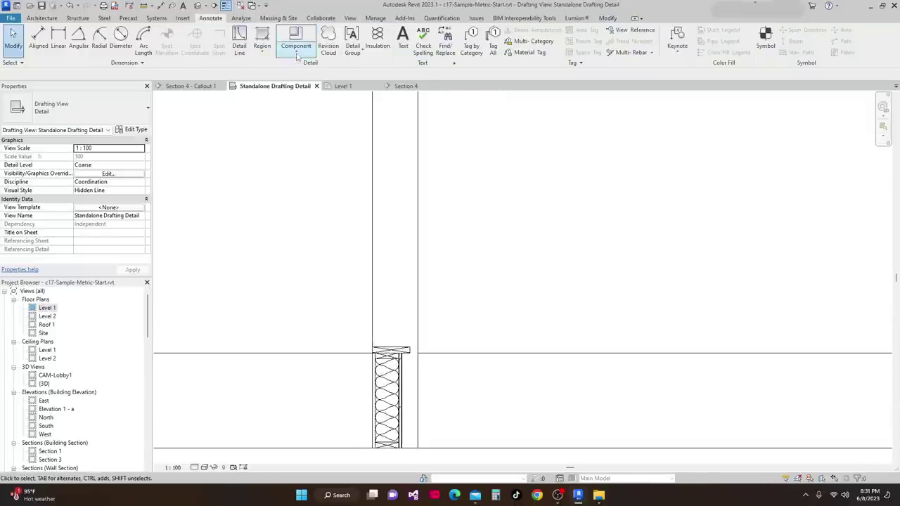
click(298, 54)
click(313, 69)
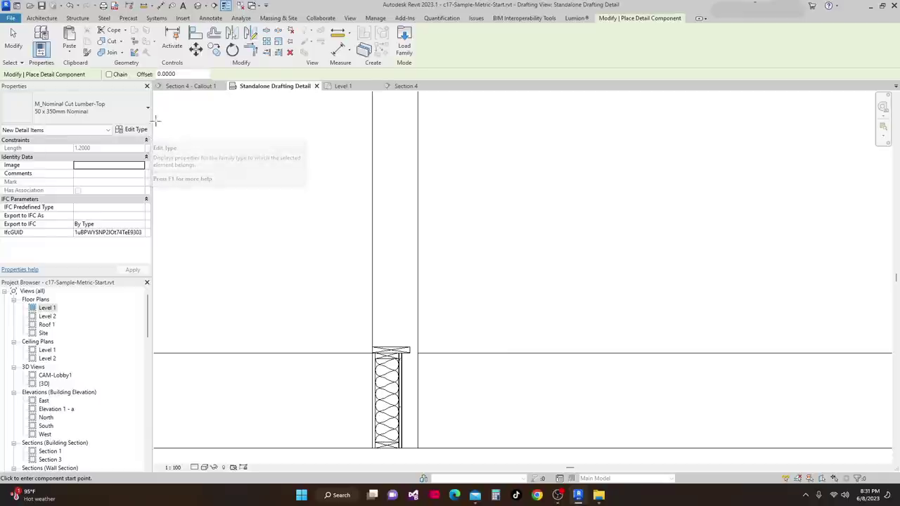
scroll(362, 365, up, 1)
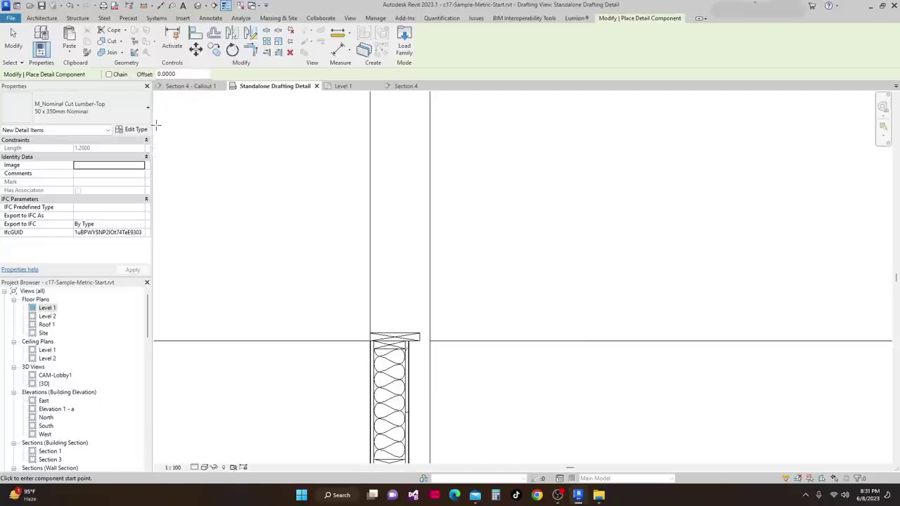
middle_drag(158, 125, 180, 191)
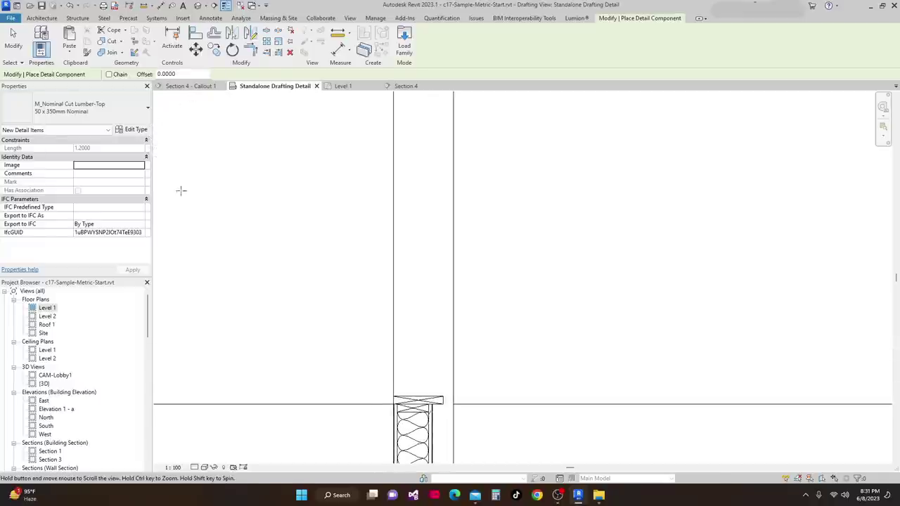
click(147, 112)
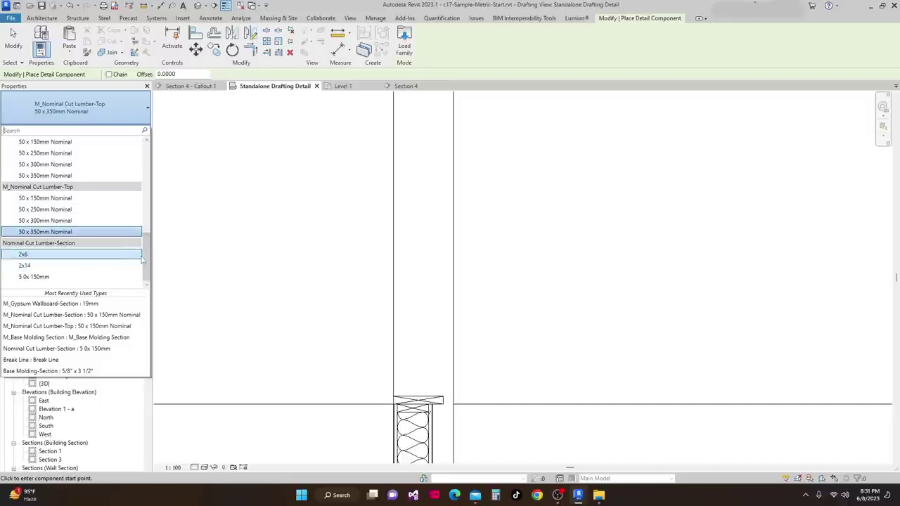
scroll(144, 259, up, 1)
drag(144, 259, 144, 218)
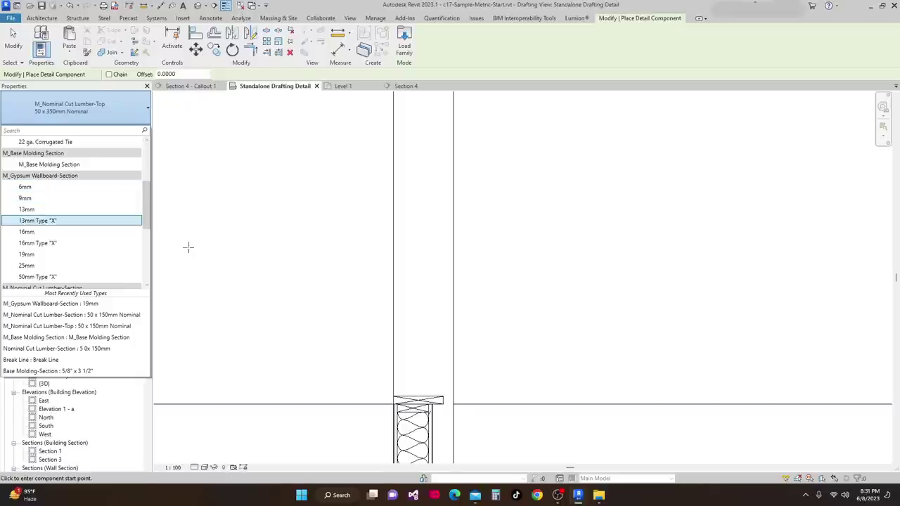
middle_drag(410, 376, 398, 273)
scroll(358, 312, up, 1)
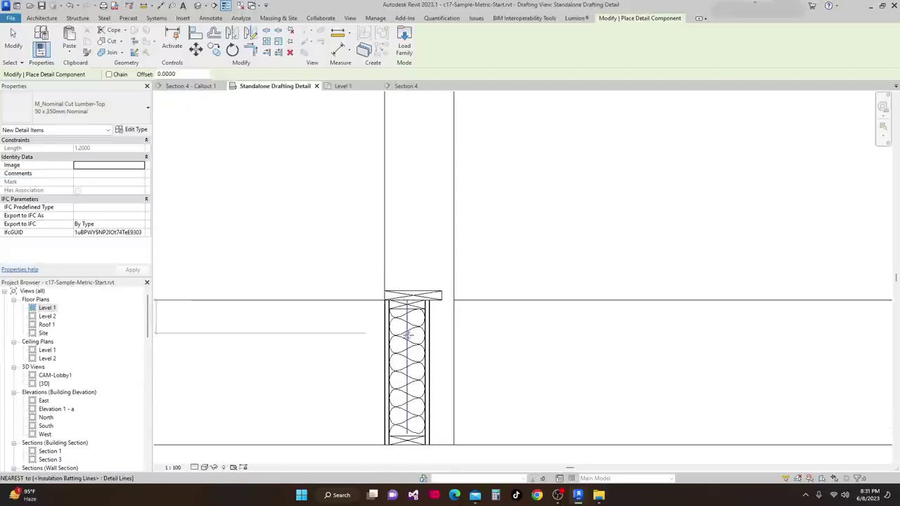
key(Escape)
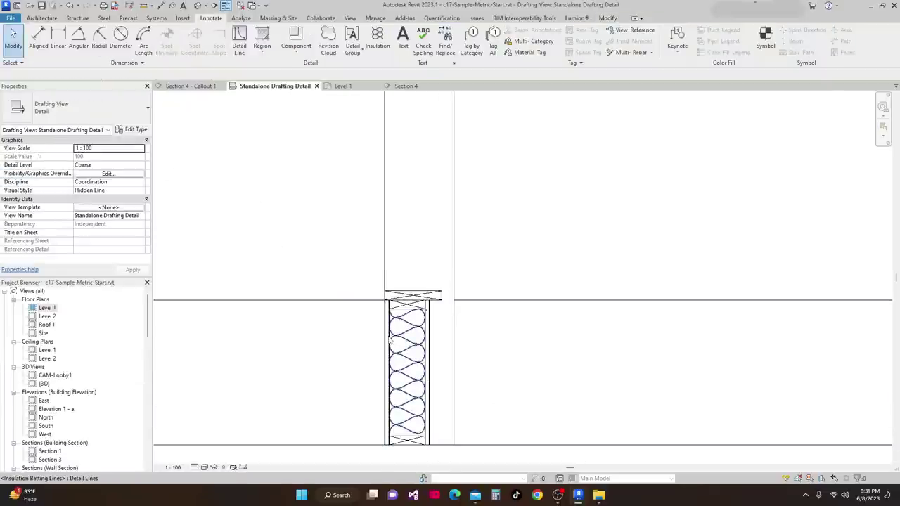
Create a similar 19mm gypsum wallboard on the wall's inner face, from the horizontal member's underside down to the lumber section below it.
click(386, 339)
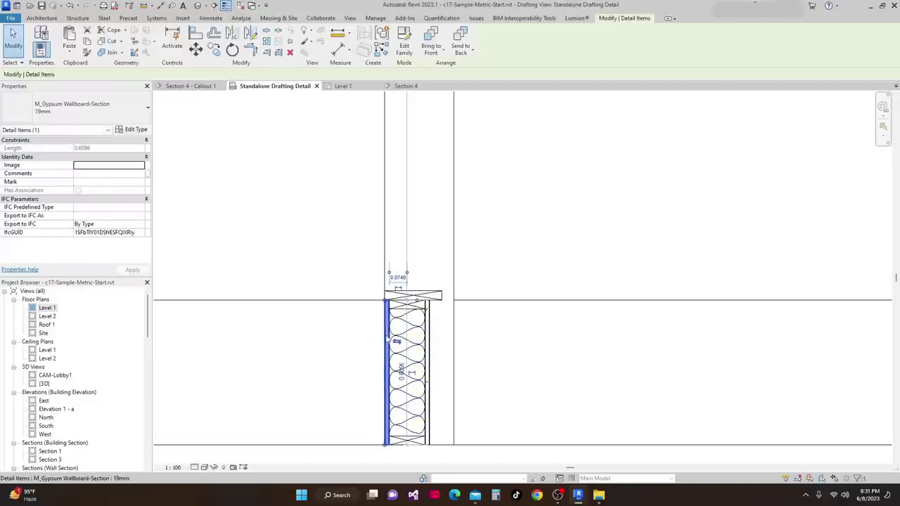
right_click(387, 340)
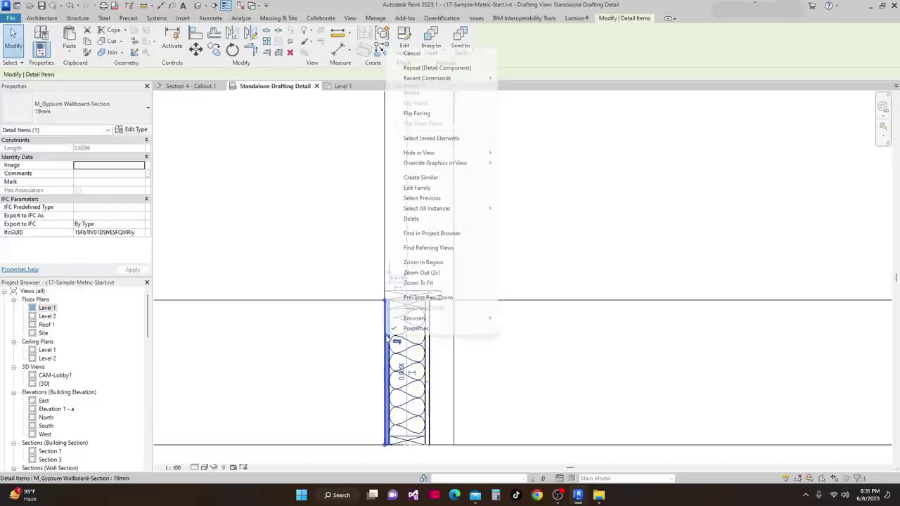
click(459, 180)
scroll(406, 229, down, 1)
middle_drag(421, 161, 526, 429)
middle_drag(486, 380, 261, 424)
scroll(261, 425, down, 1)
middle_drag(208, 106, 444, 301)
scroll(444, 302, up, 1)
scroll(558, 351, up, 2)
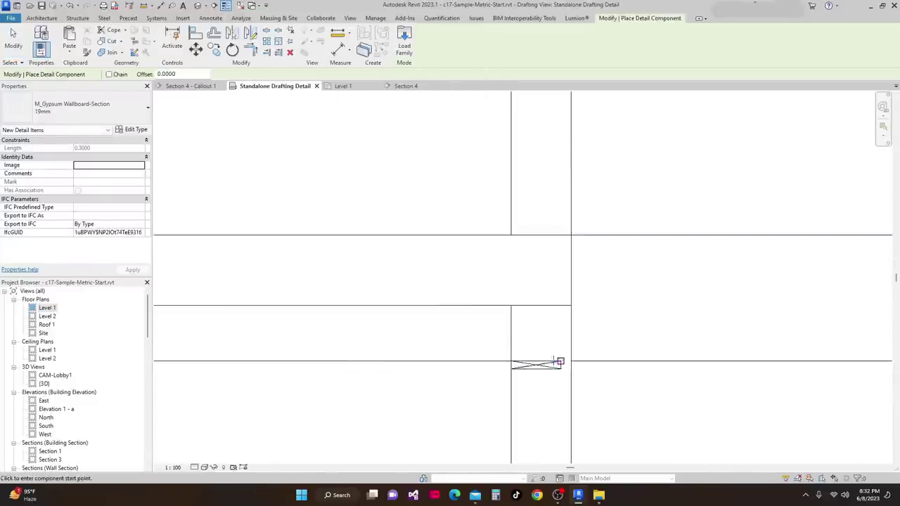
click(504, 361)
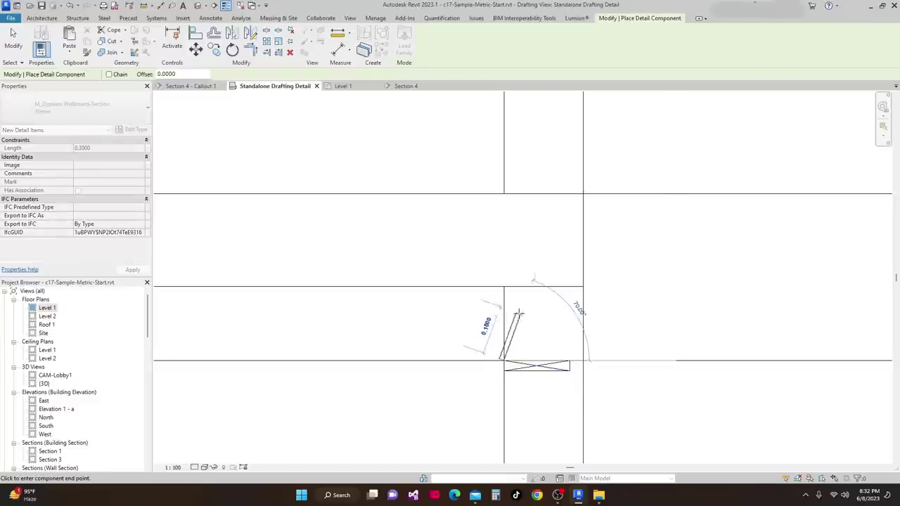
key(Escape)
click(504, 287)
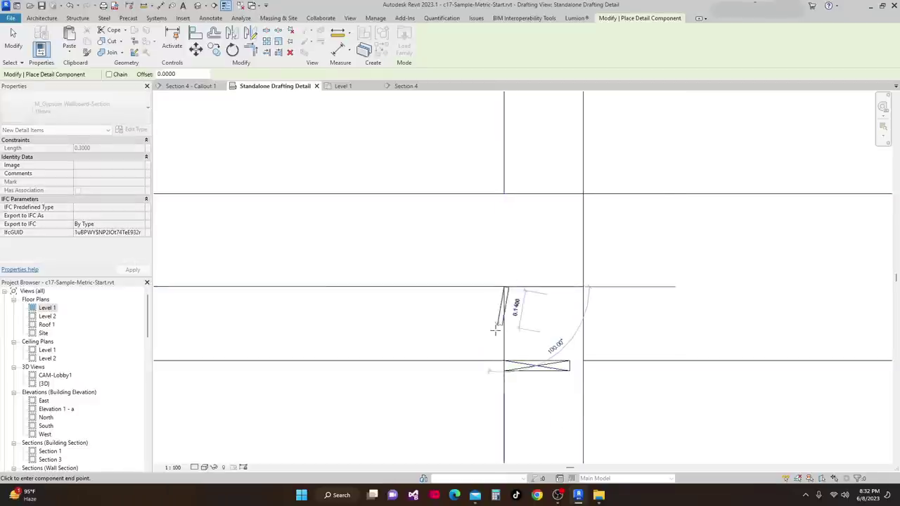
click(504, 362)
scroll(422, 232, down, 3)
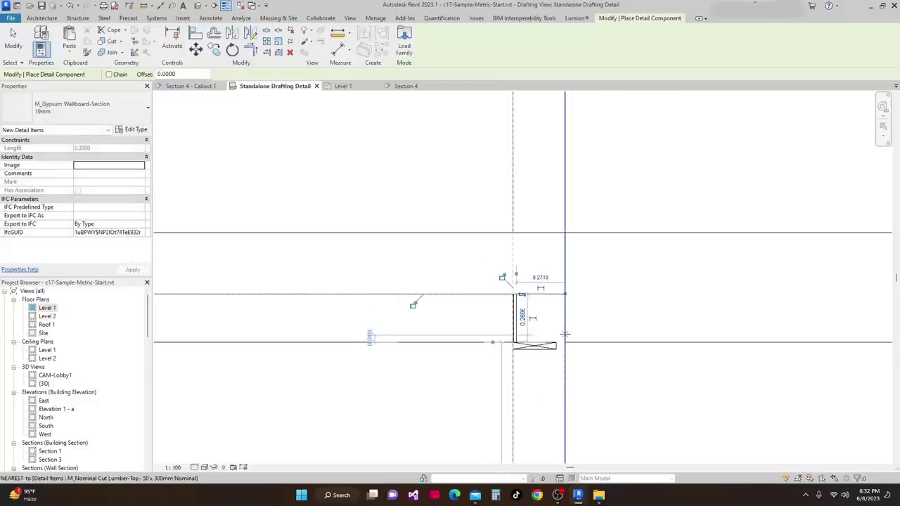
scroll(503, 295, down, 4)
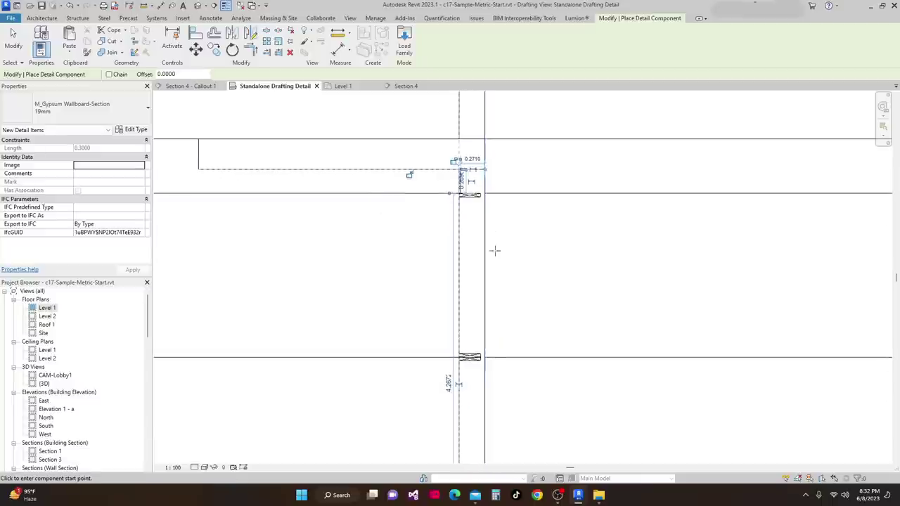
Examine the insulated lumber and wallboard assembly at the base of the wall in the drafting detail.
scroll(497, 325, down, 3)
scroll(484, 415, up, 4)
scroll(495, 349, up, 2)
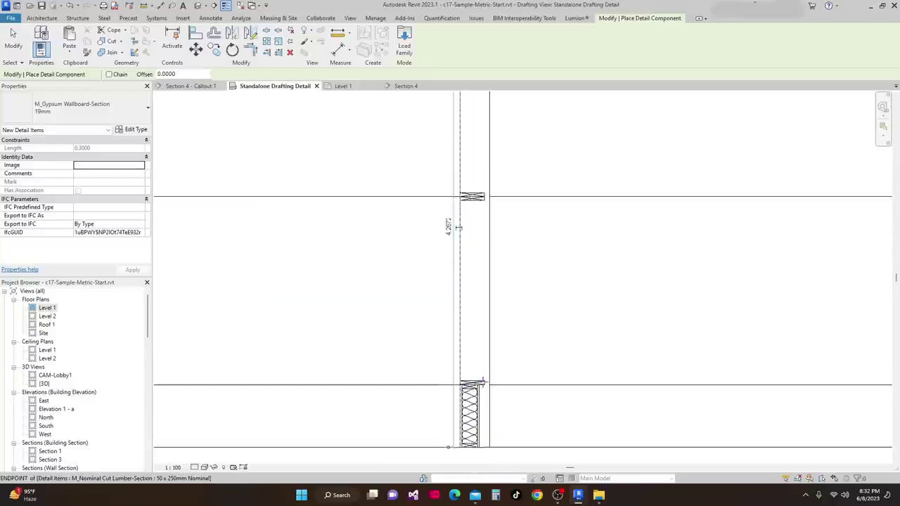
scroll(353, 234, down, 1)
middle_drag(353, 235, 356, 315)
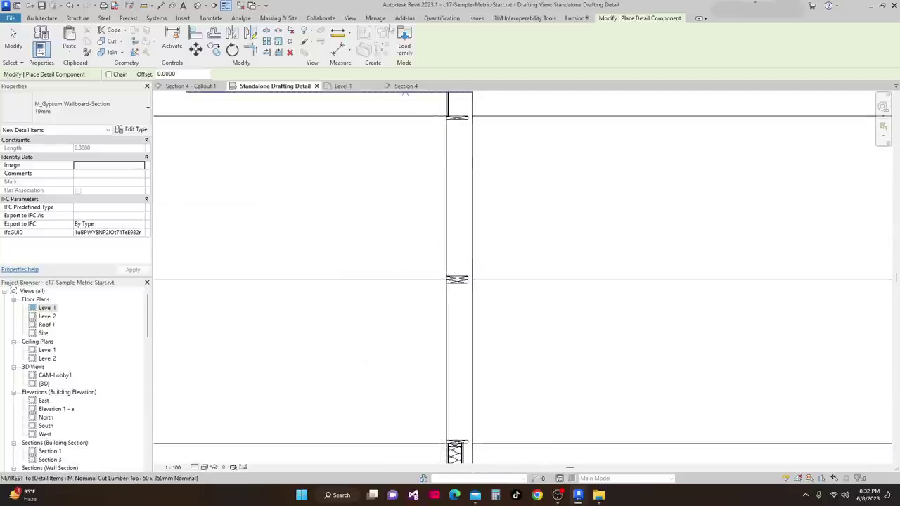
middle_drag(449, 432, 447, 300)
scroll(472, 303, up, 2)
key(Escape)
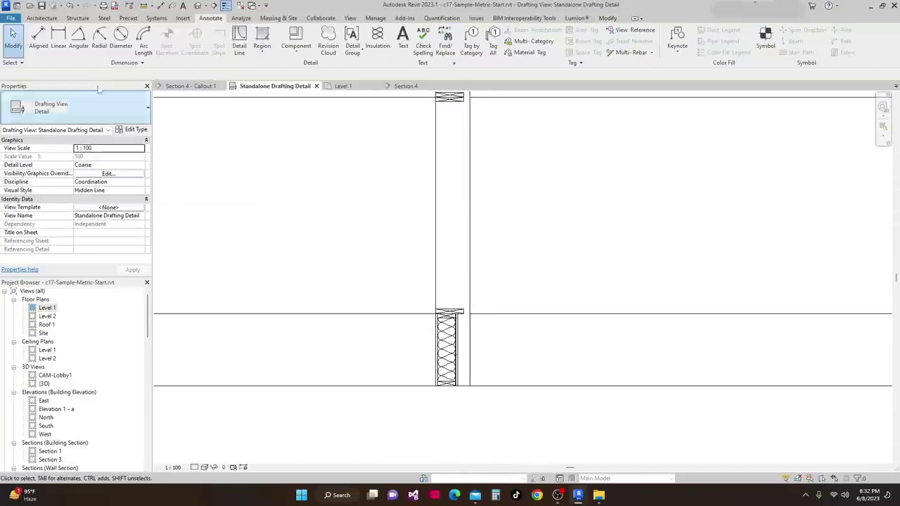
Place an M_Nominal Cut Lumber-Top 50 x 150mm Nominal beside the wallboard, from the horizontal member's underside down to the lumber section below.
click(301, 58)
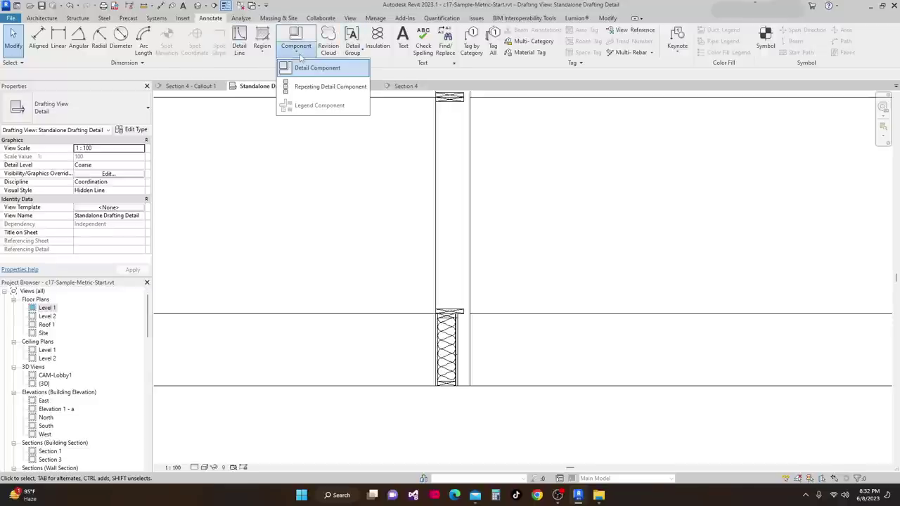
click(315, 69)
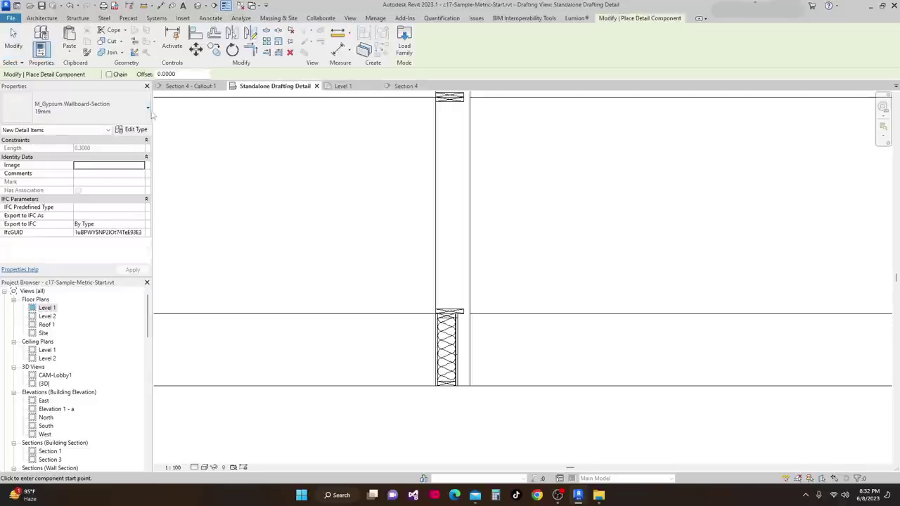
click(147, 110)
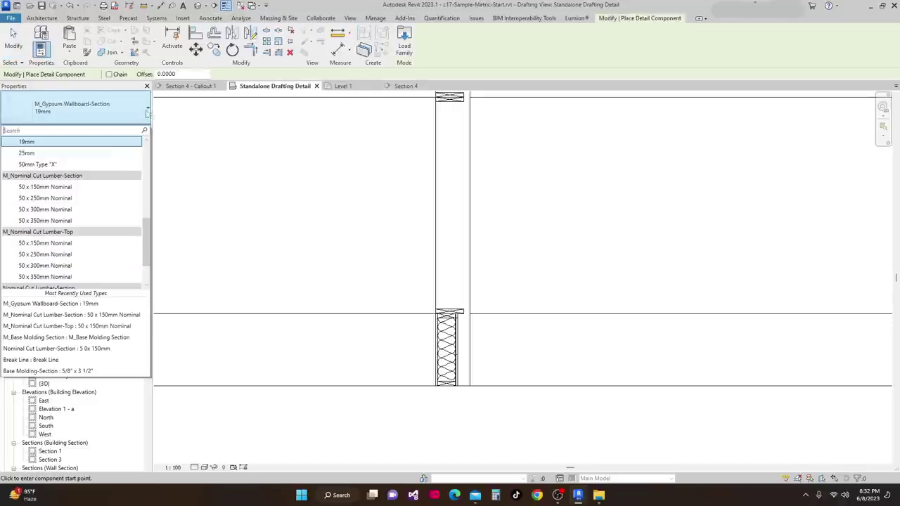
click(49, 243)
scroll(426, 372, up, 5)
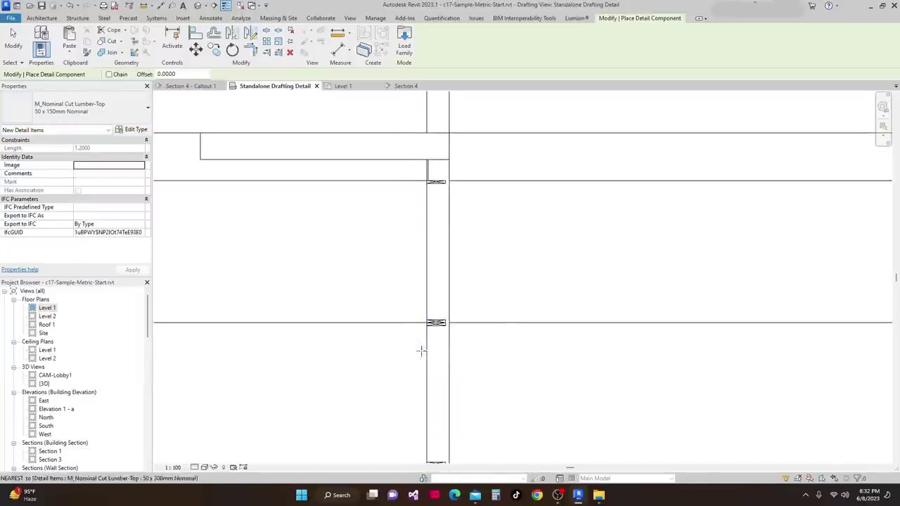
scroll(398, 245, up, 2)
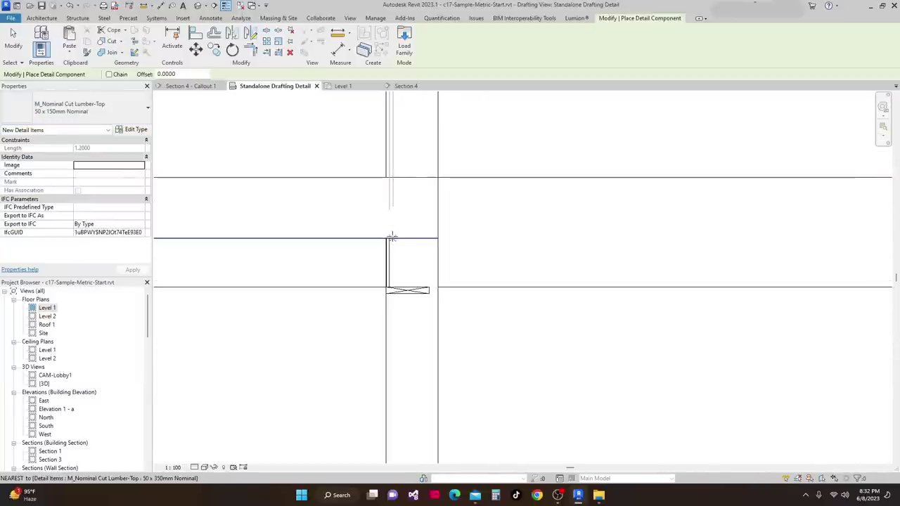
click(390, 238)
click(390, 287)
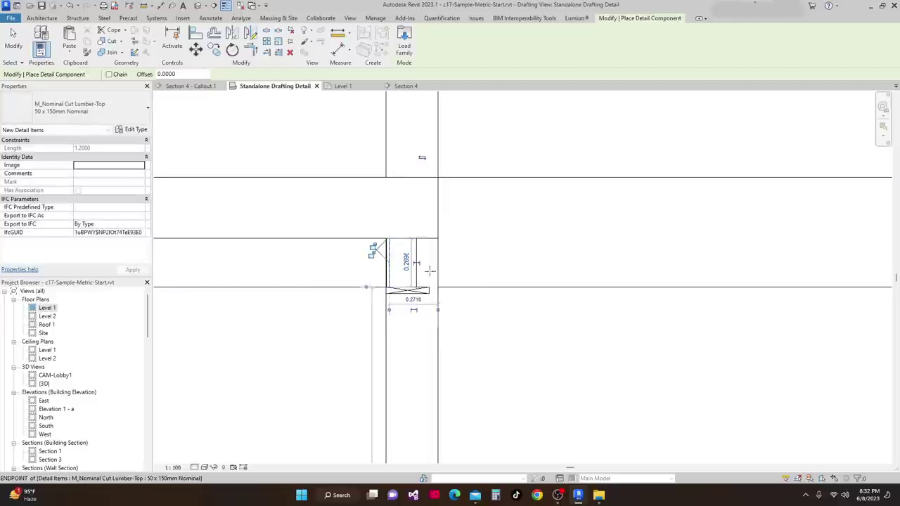
key(Escape)
key(Escape)
Create a similar 19mm gypsum wallboard on the far side of the 50 x 150mm lumber, from the horizontal member's underside to the lumber section.
scroll(396, 261, up, 3)
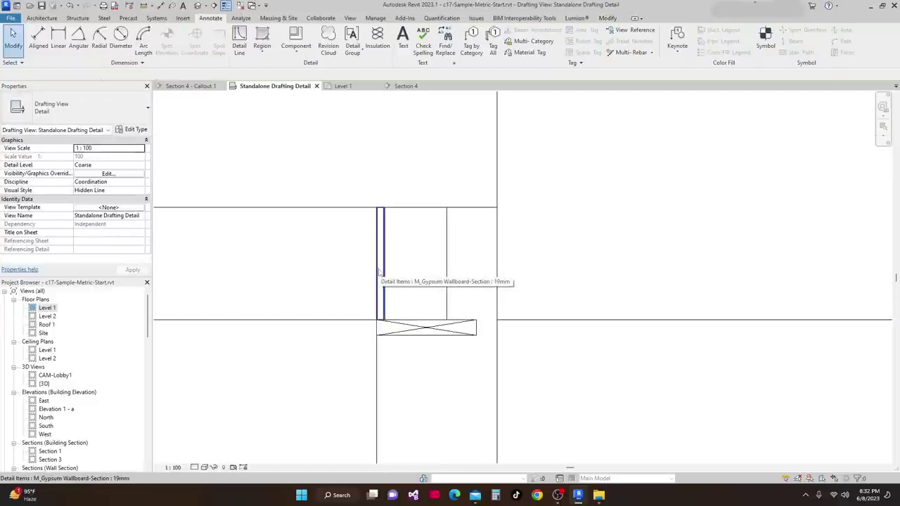
scroll(378, 271, up, 3)
right_click(383, 200)
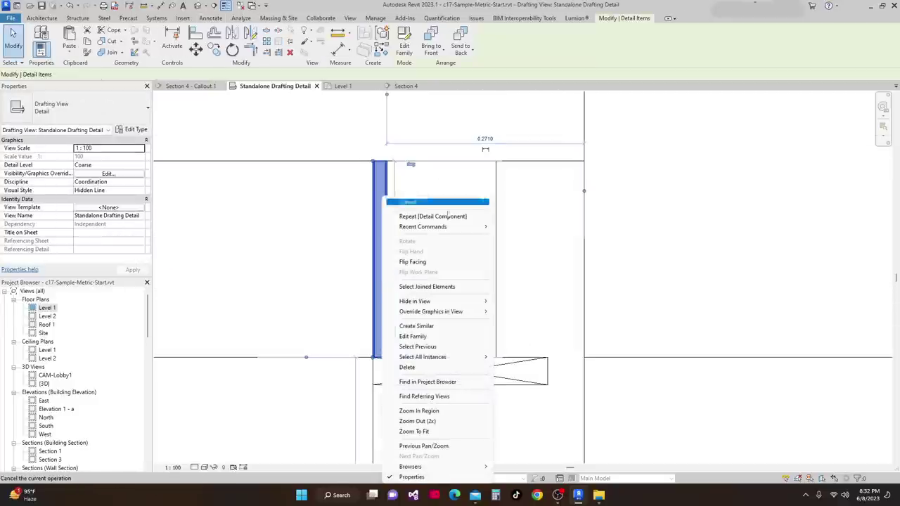
click(416, 326)
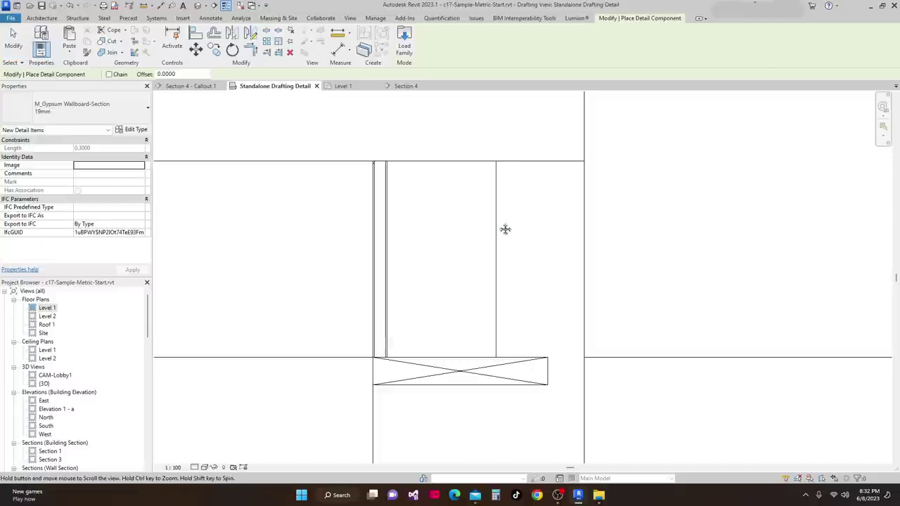
middle_drag(505, 229, 448, 298)
click(442, 230)
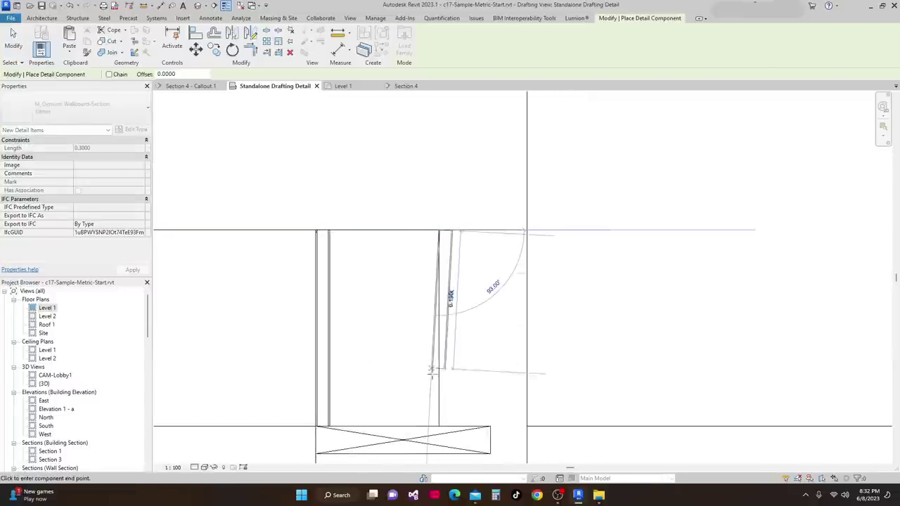
click(440, 426)
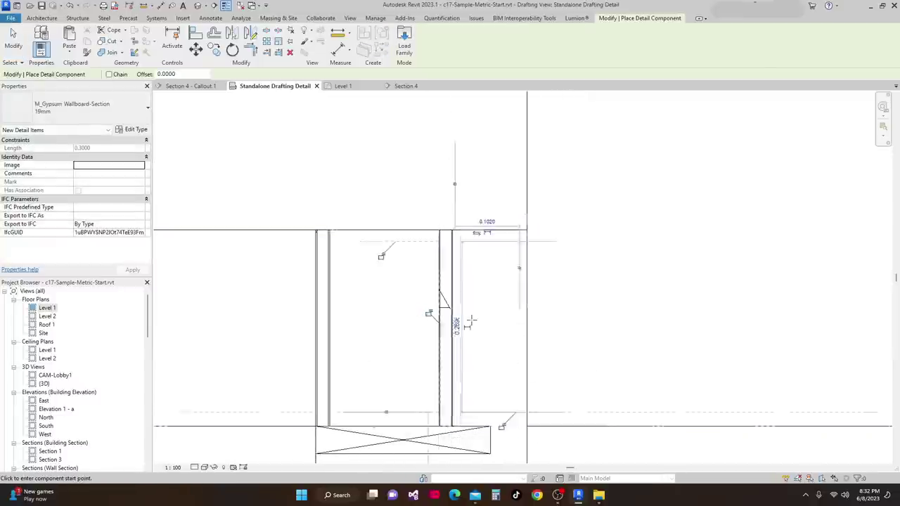
scroll(536, 309, down, 3)
scroll(487, 277, down, 3)
middle_drag(474, 408, 448, 239)
middle_drag(509, 364, 509, 273)
key(Escape)
Create similar 50 x 150mm nominal cut lumber sections at both ends of the cavity between the two wallboards below the horizontal member.
middle_drag(488, 353, 479, 108)
scroll(385, 404, up, 6)
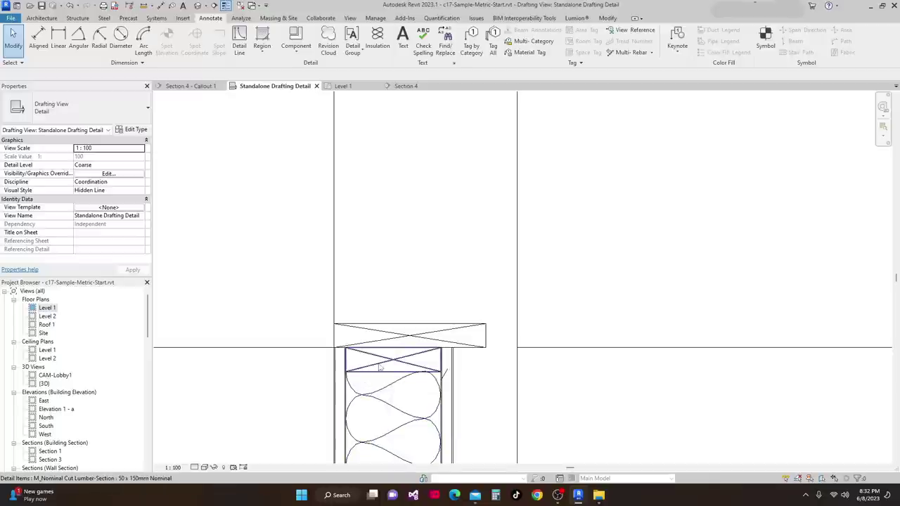
click(380, 366)
right_click(381, 350)
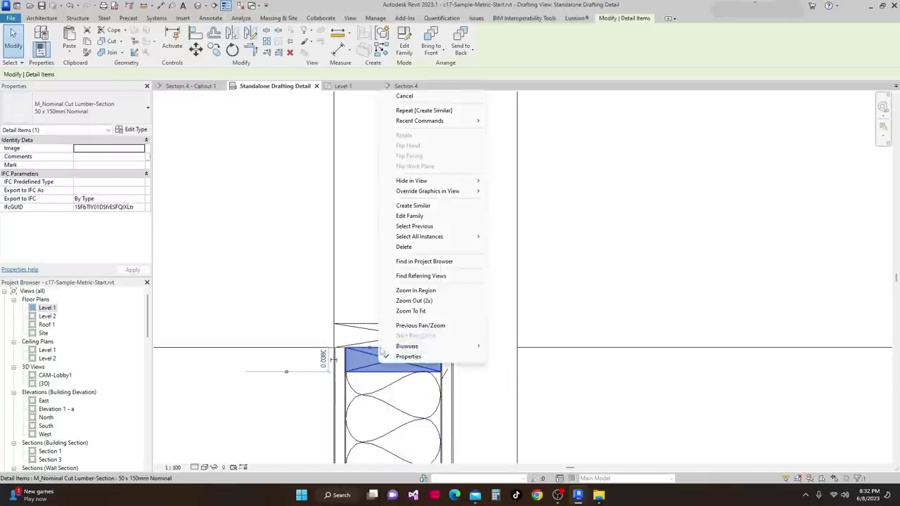
click(436, 209)
scroll(406, 212, down, 3)
middle_drag(413, 402, 409, 457)
middle_drag(425, 303, 398, 457)
scroll(398, 345, down, 1)
middle_drag(398, 344, 398, 461)
scroll(362, 228, up, 1)
scroll(450, 218, up, 2)
key(space)
scroll(387, 226, up, 3)
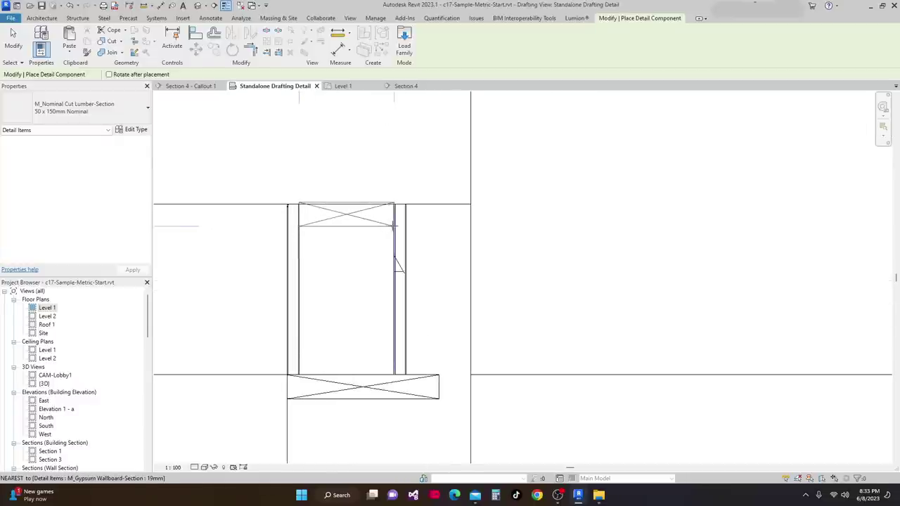
click(394, 226)
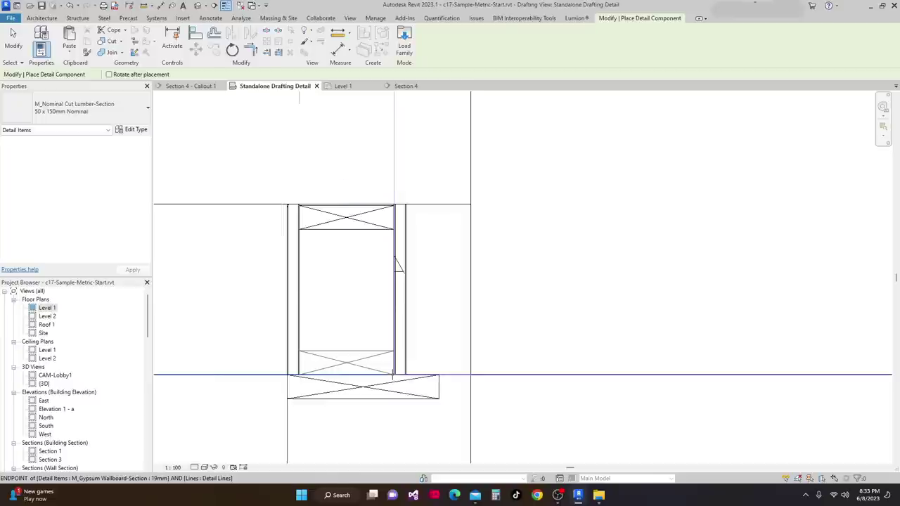
scroll(430, 341, down, 2)
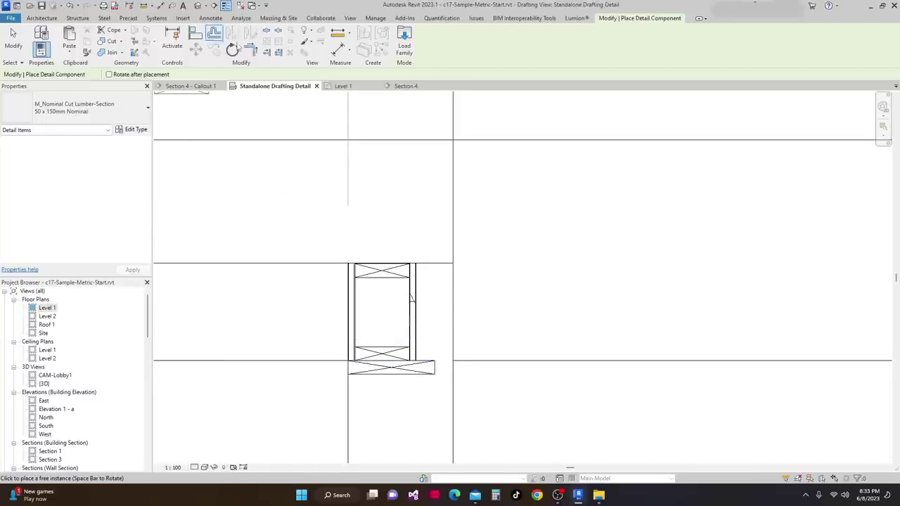
key(Escape)
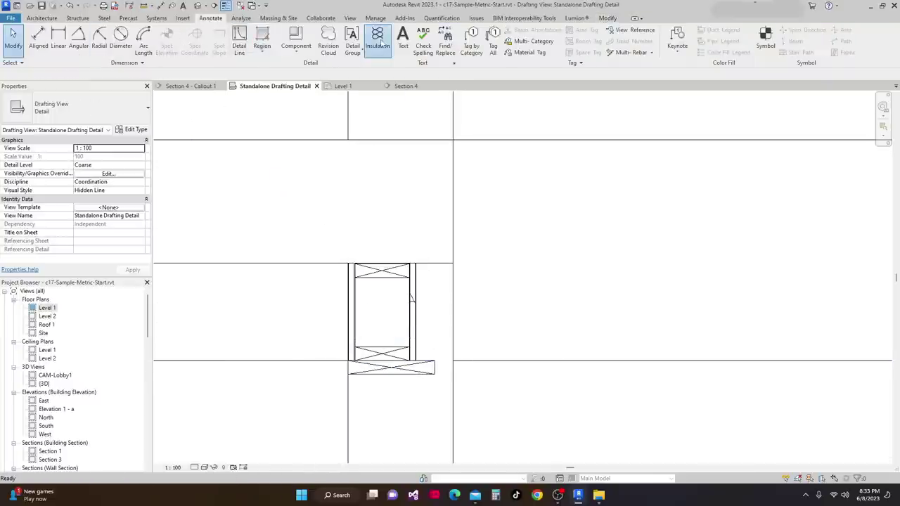
Draw batt insulation vertically along the cavity's centre between the two new 50 x 150mm lumber sections.
click(377, 42)
scroll(400, 348, up, 1)
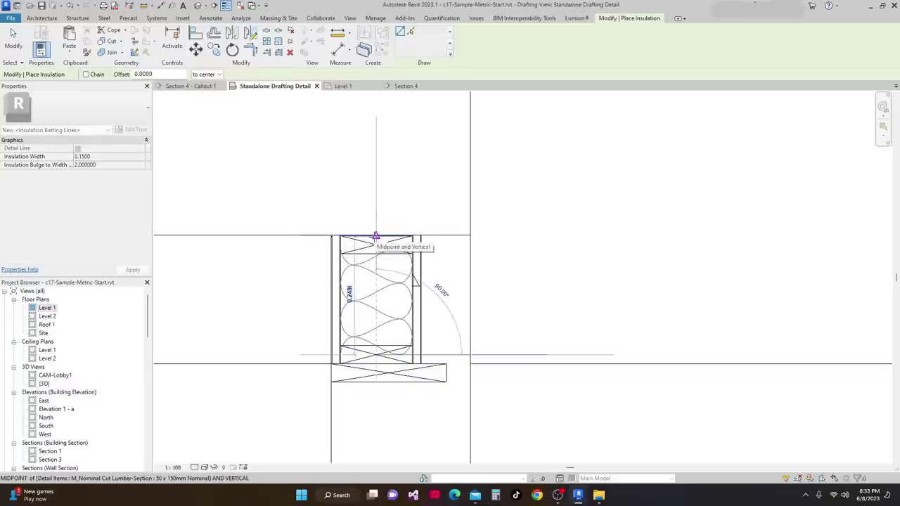
click(376, 241)
key(Escape)
key(Escape)
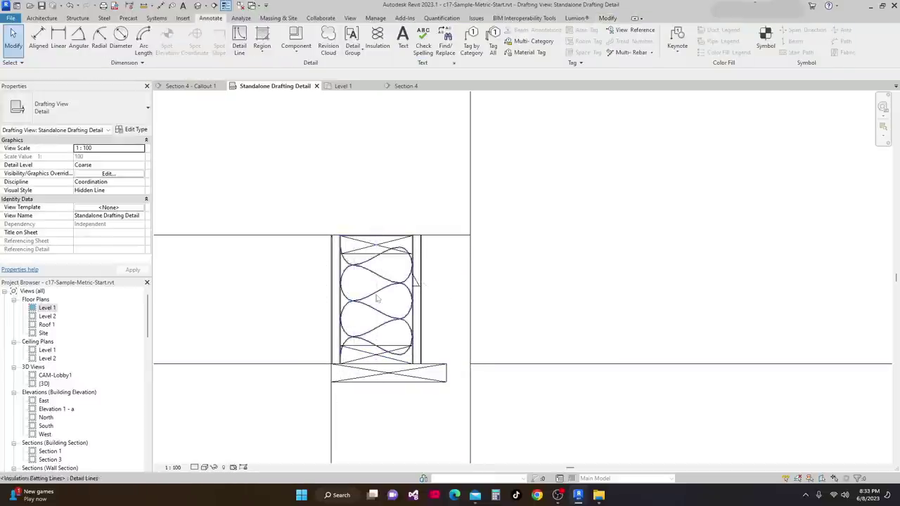
Bring the cavity's lower 50 x 150mm lumber section in front of the batt insulation.
scroll(375, 244, up, 1)
click(375, 243)
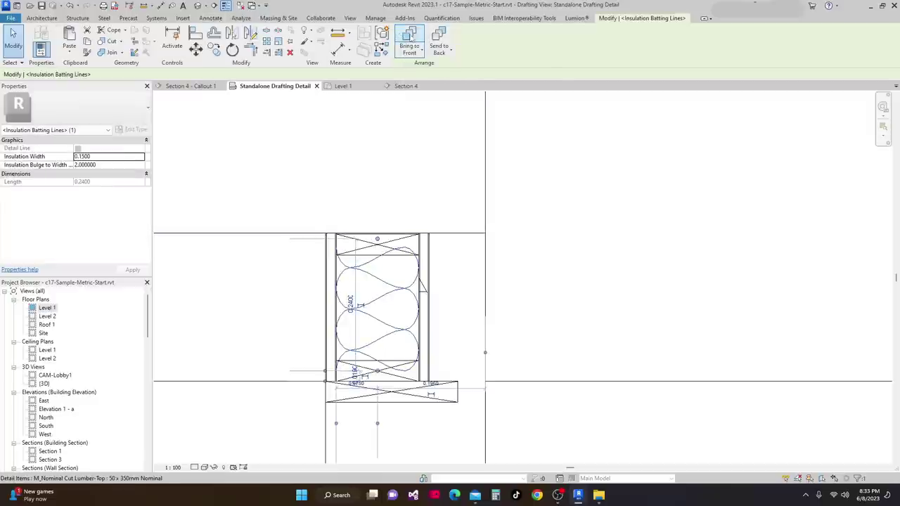
scroll(364, 397, up, 1)
key(Escape)
click(368, 363)
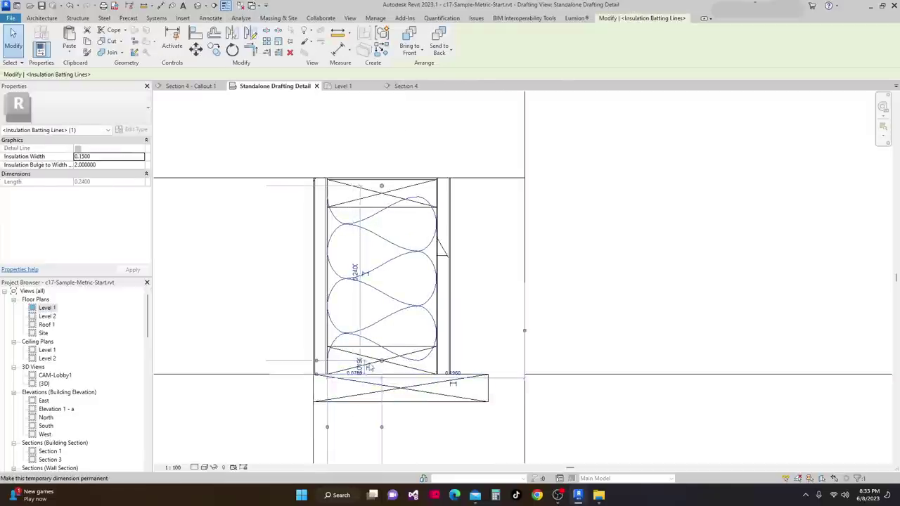
key(Escape)
scroll(378, 321, up, 1)
click(366, 359)
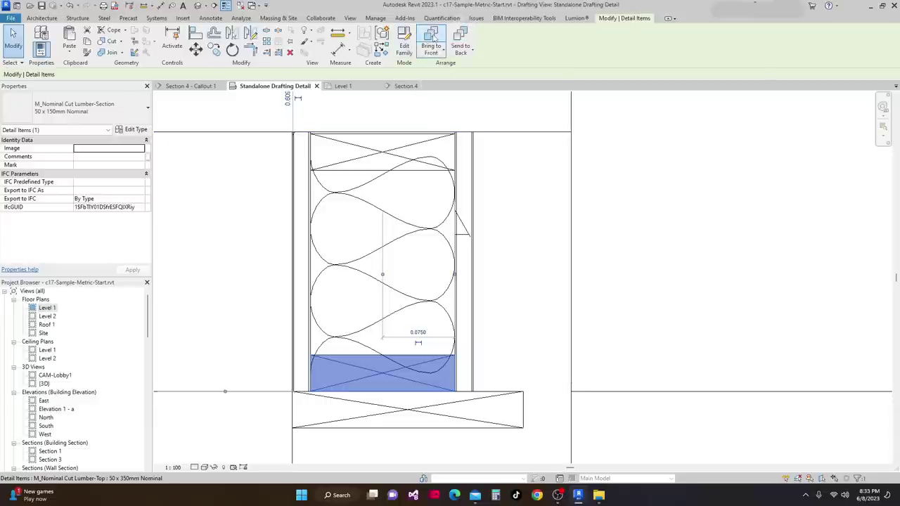
scroll(544, 238, down, 1)
key(Escape)
scroll(599, 289, down, 1)
scroll(506, 253, up, 1)
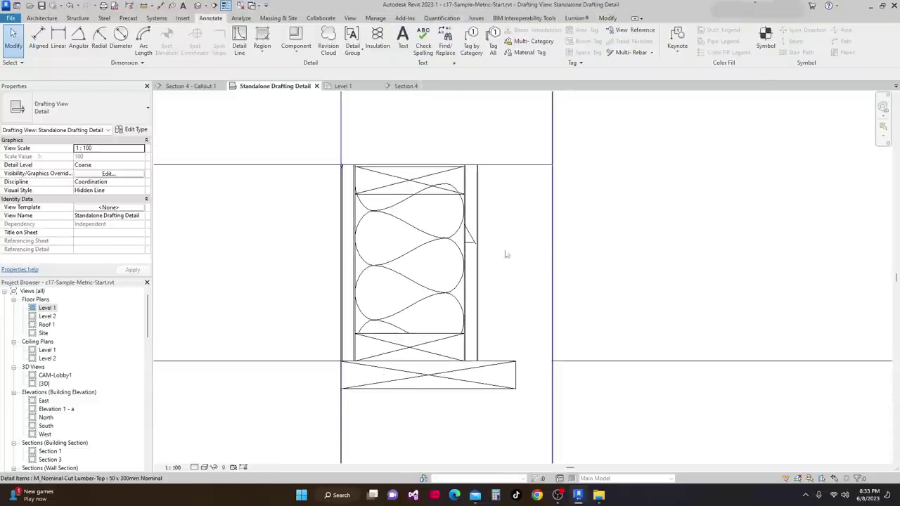
Bring the cavity's upper 50 x 150mm lumber section in front of the batt insulation.
click(391, 186)
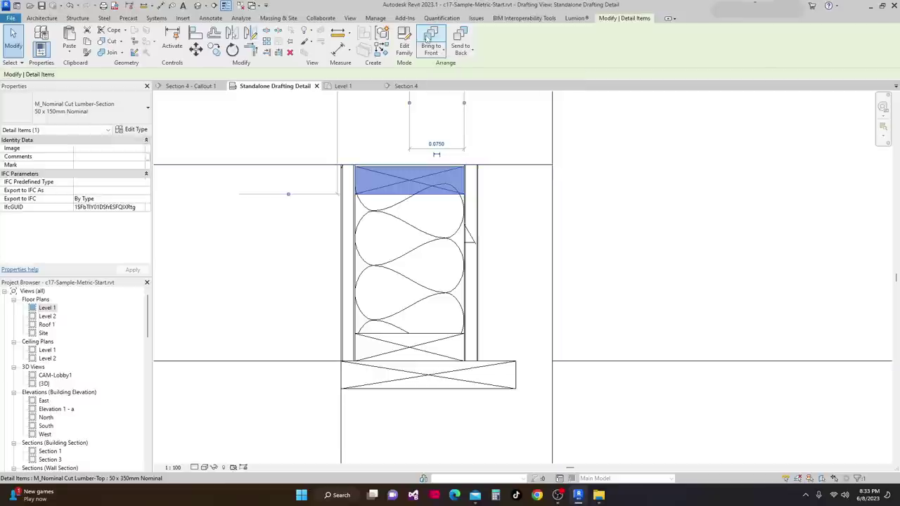
click(665, 201)
scroll(624, 282, down, 2)
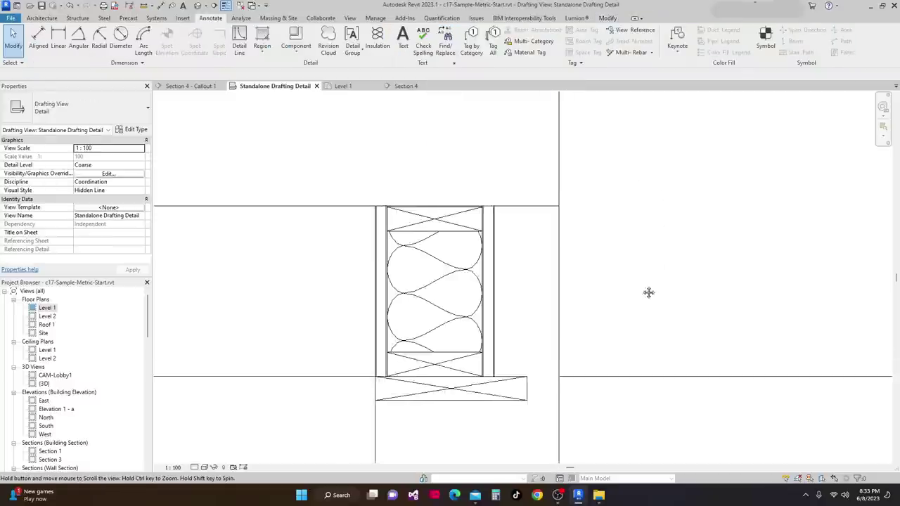
Compare the floor-to-wall connection in the Standalone Drafting Detail with Section 4 - Callout 1 and Section 4.
scroll(612, 302, down, 3)
middle_drag(591, 321, 556, 265)
scroll(565, 231, down, 1)
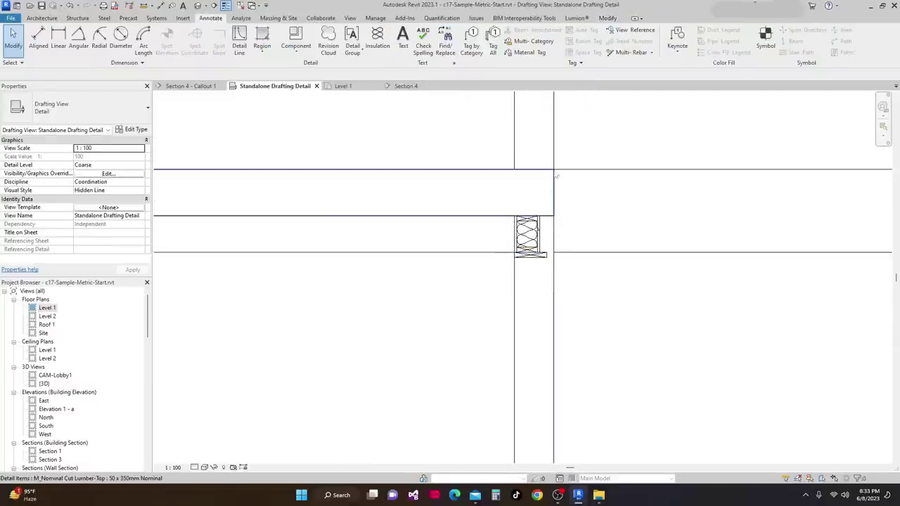
middle_drag(552, 180, 547, 210)
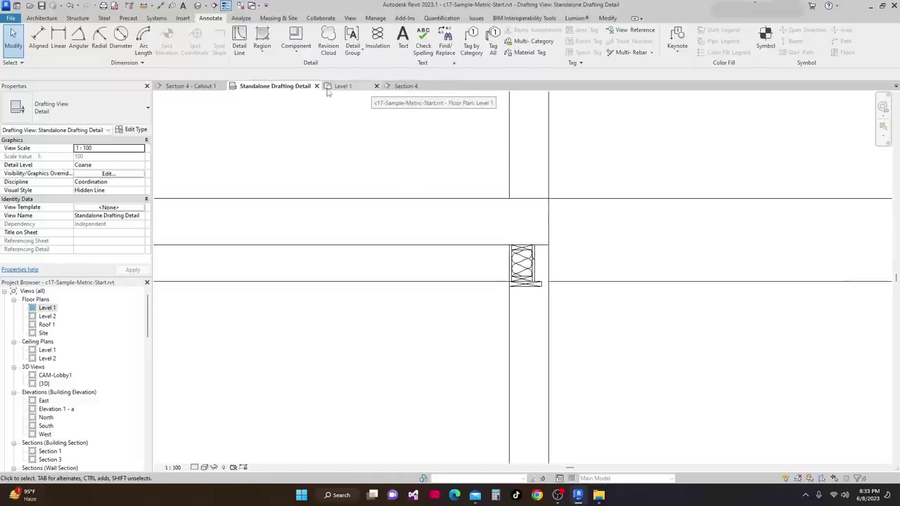
click(177, 87)
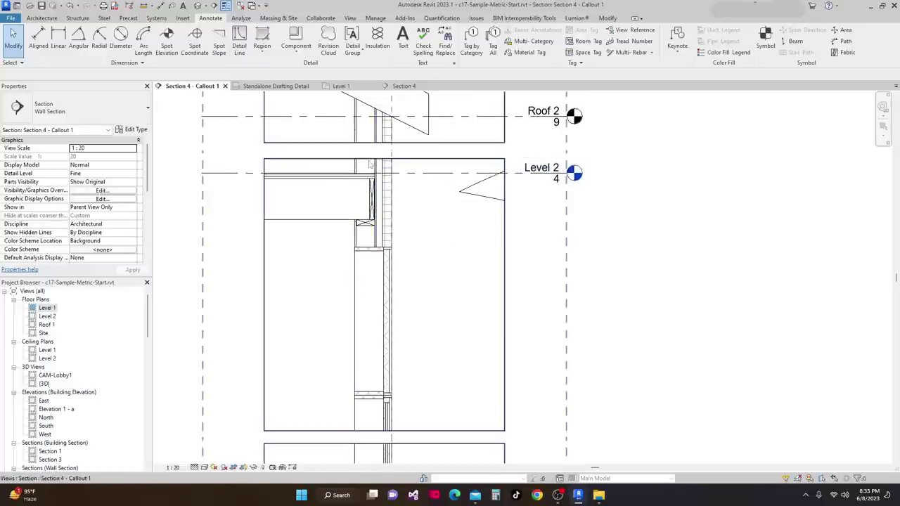
click(403, 87)
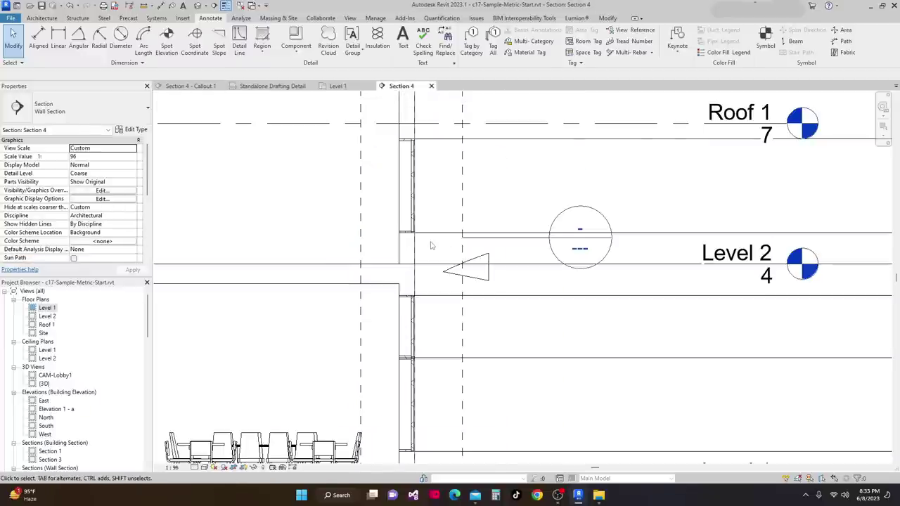
scroll(432, 245, down, 4)
click(269, 85)
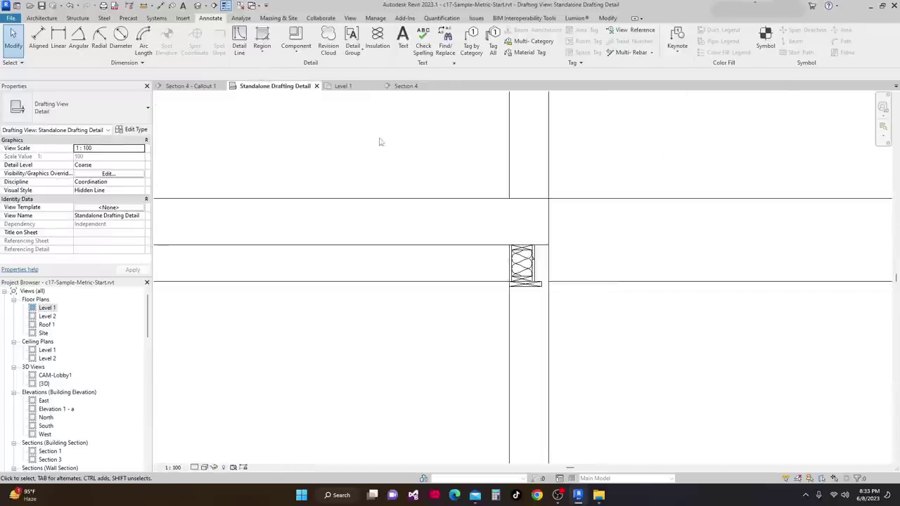
Place an M_Nominal Cut Lumber-Section 50 x 350mm Nominal upright at the floor member's wall end, flush with the wall's right face.
middle_drag(408, 189, 368, 199)
middle_drag(595, 305, 568, 250)
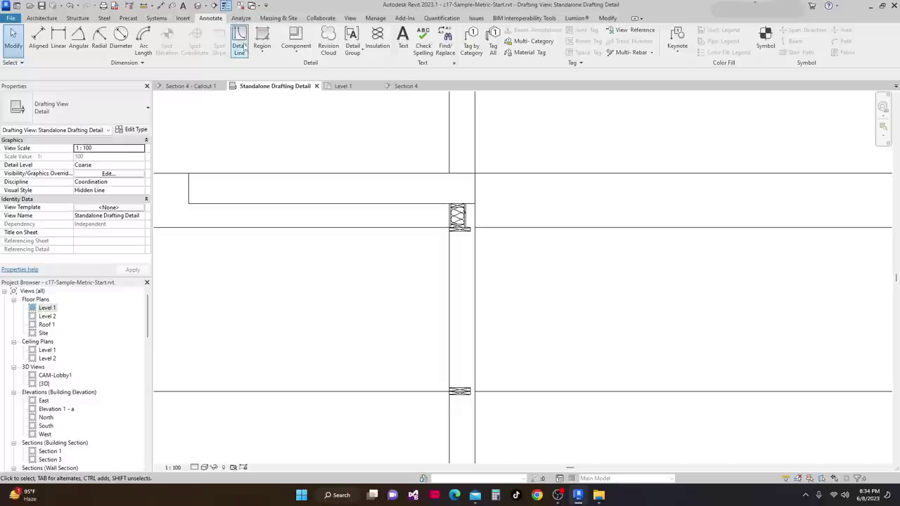
click(296, 50)
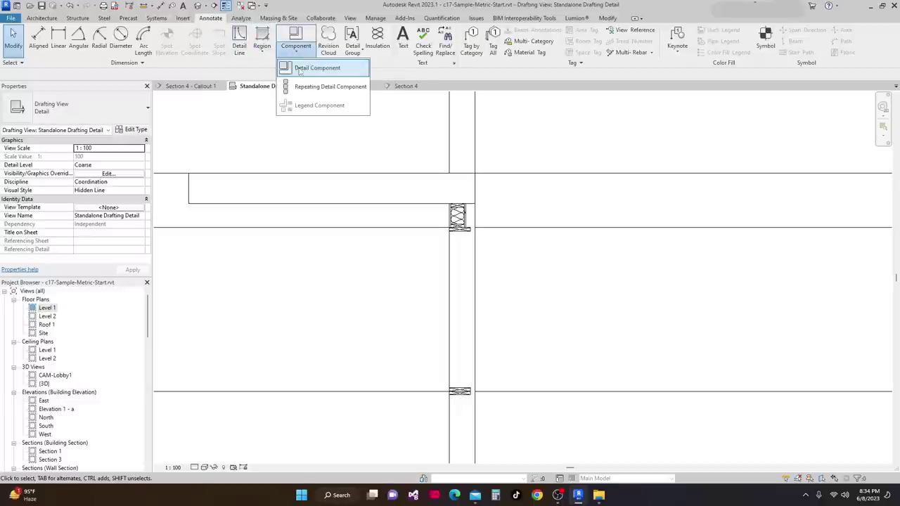
click(315, 68)
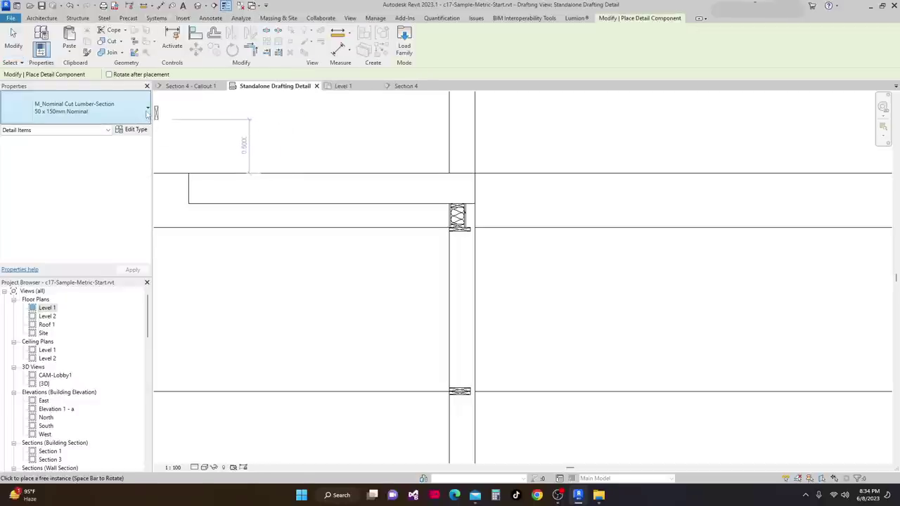
click(80, 108)
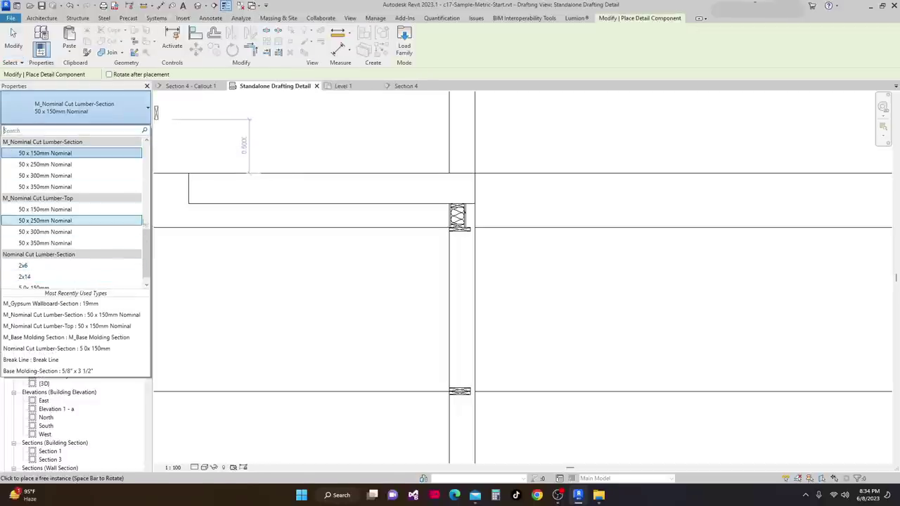
scroll(72, 225, up, 1)
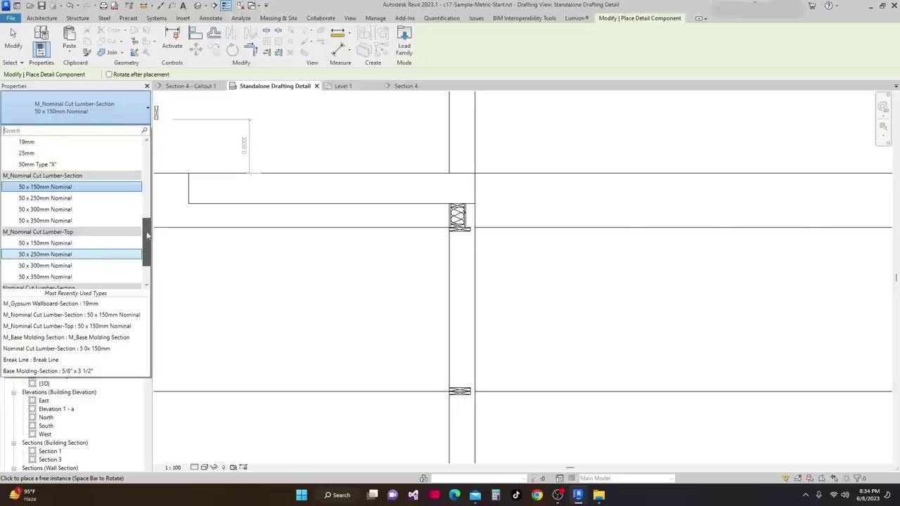
click(46, 222)
scroll(481, 199, up, 2)
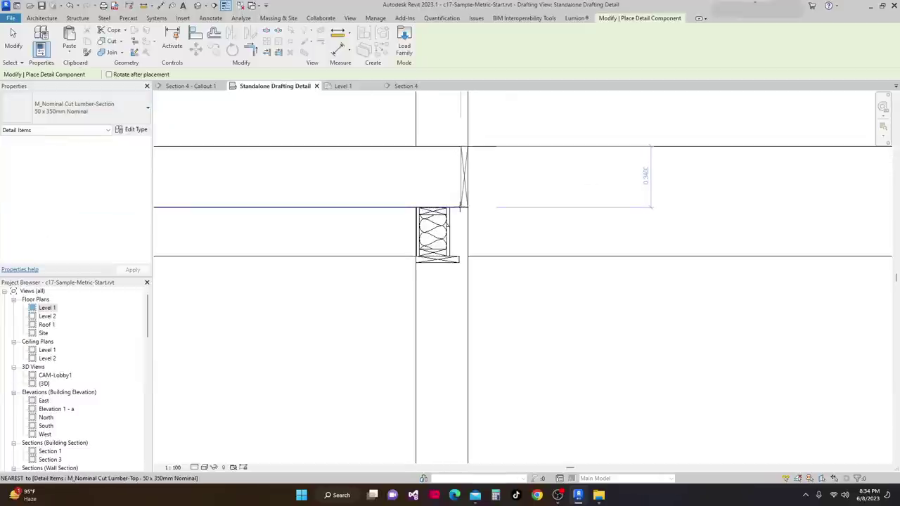
scroll(488, 204, down, 4)
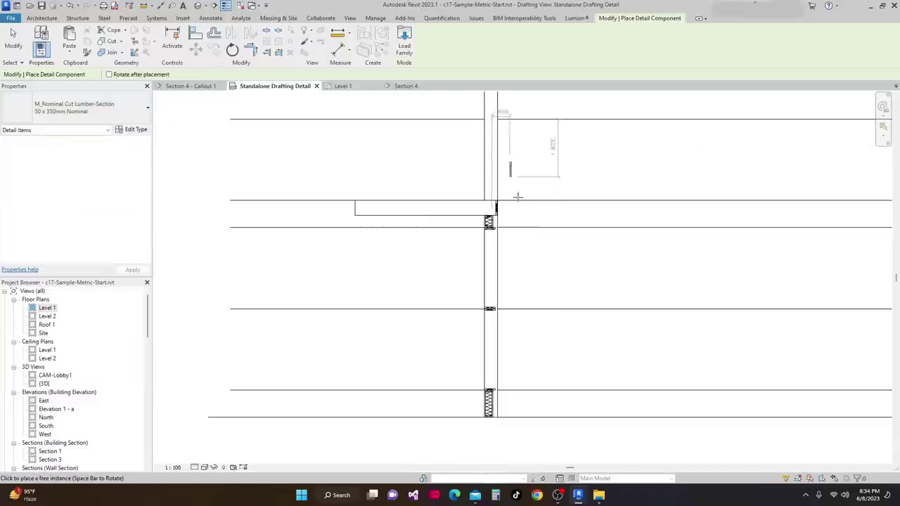
middle_drag(533, 315, 519, 329)
key(Escape)
Inspect the wall detail from the floor member's end down to the insulated cavity at the wall's base.
scroll(514, 284, up, 1)
mouse_move(515, 282)
middle_down()
mouse_move(514, 267)
mouse_move(509, 278)
middle_up()
scroll(458, 252, up, 1)
middle_drag(468, 247, 466, 233)
scroll(466, 233, down, 1)
mouse_move(473, 296)
middle_down()
mouse_move(465, 230)
mouse_move(460, 306)
mouse_move(477, 284)
mouse_move(467, 307)
middle_up()
scroll(478, 210, up, 5)
scroll(470, 236, down, 3)
scroll(458, 221, down, 3)
scroll(458, 247, up, 1)
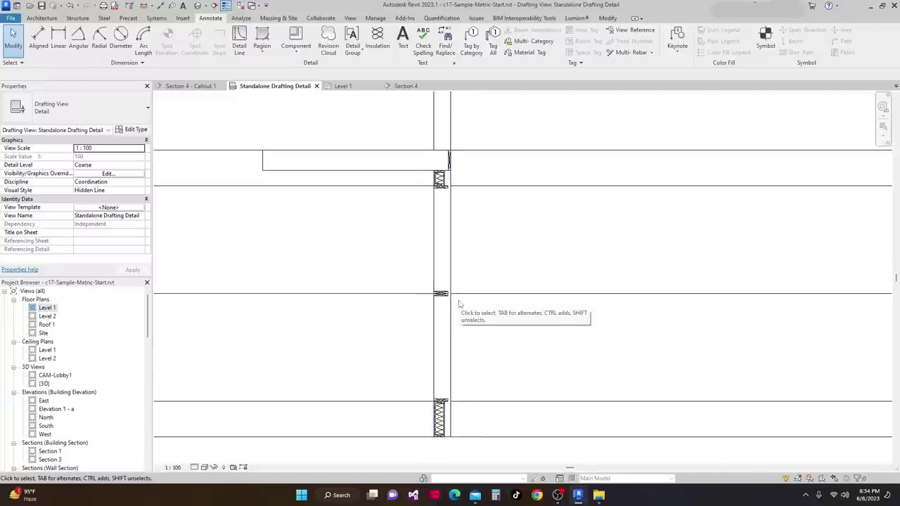